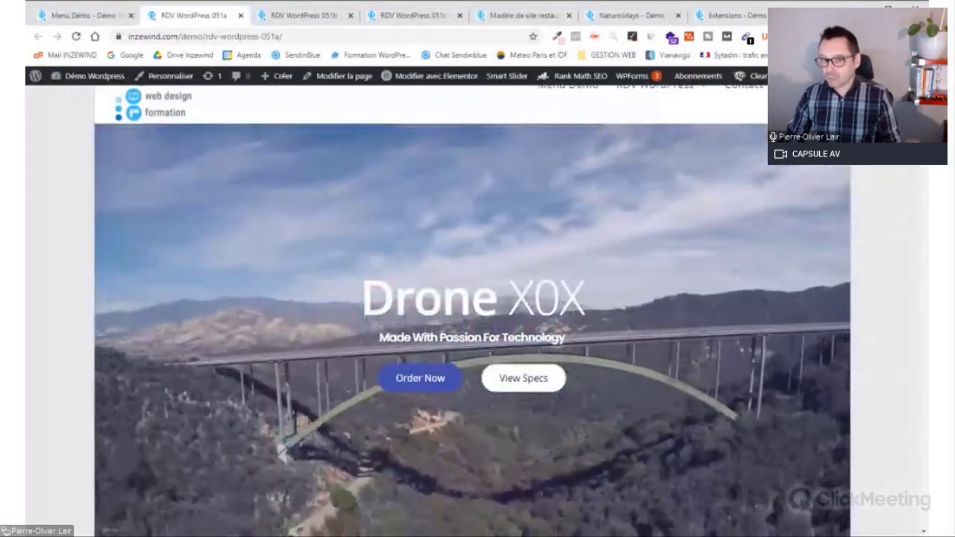
Review the drone demo page from the hero through experience, products, services and testimonials to the closing banner, and return to its beginning
scroll(512, 304, "down", 5)
scroll(512, 304, "down", 2)
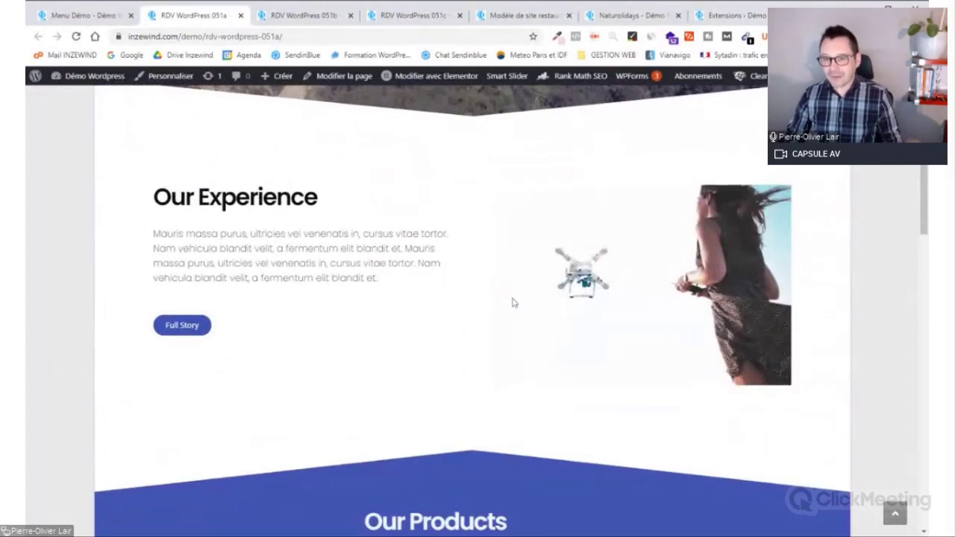
scroll(512, 301, "up", 1)
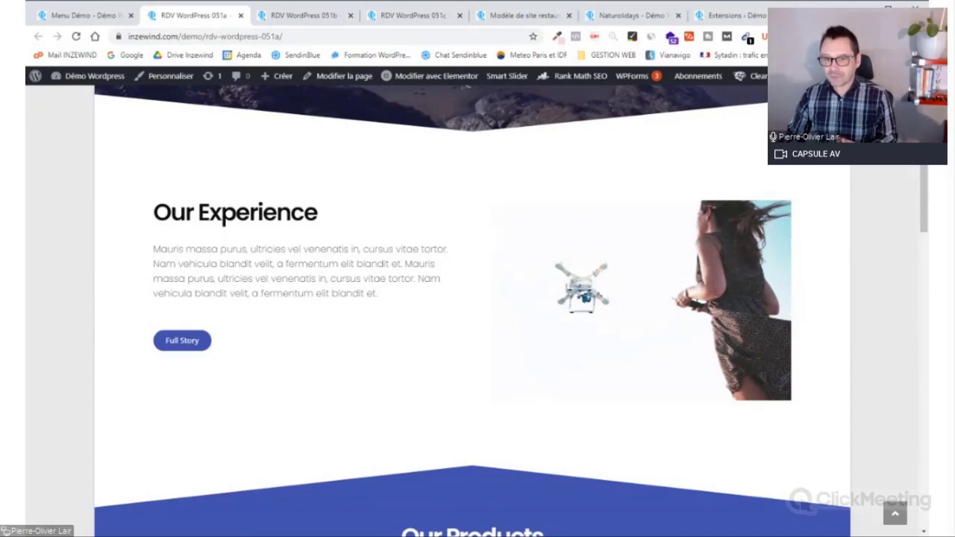
scroll(328, 362, "down", 10)
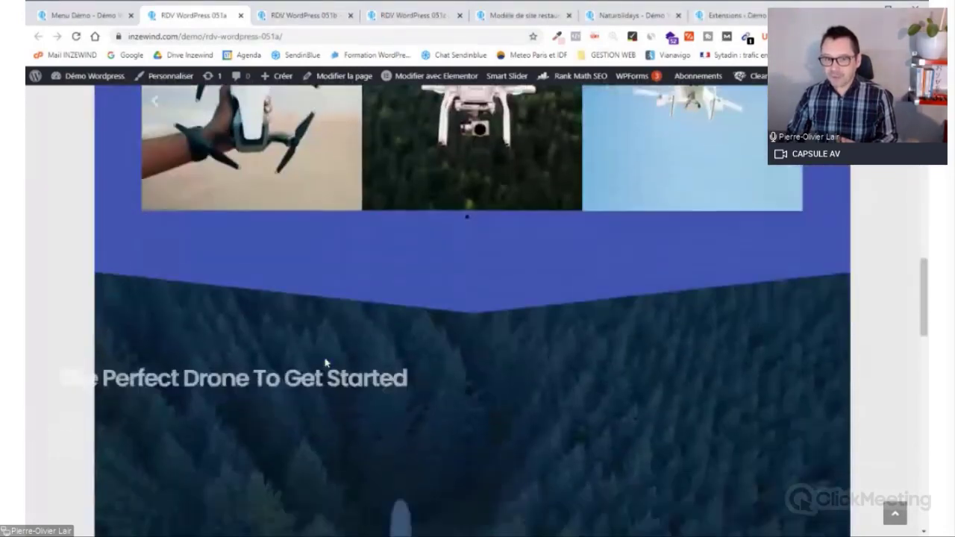
scroll(337, 352, "down", 1)
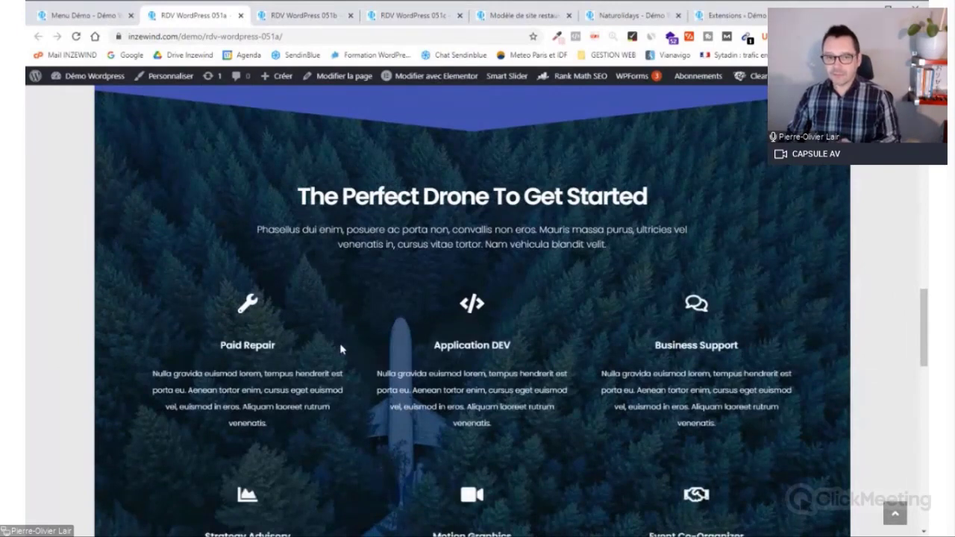
scroll(341, 348, "down", 7)
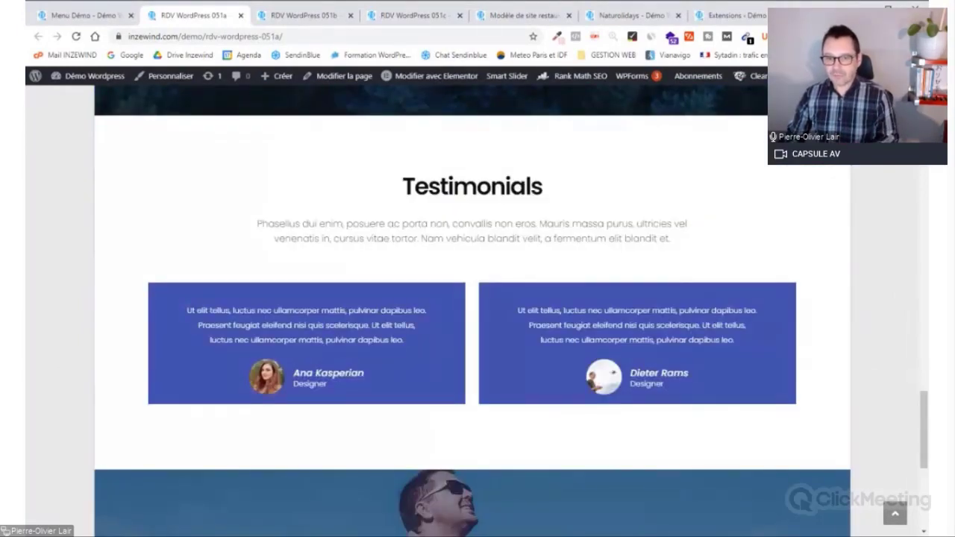
scroll(278, 303, "down", 1)
scroll(555, 299, "down", 2)
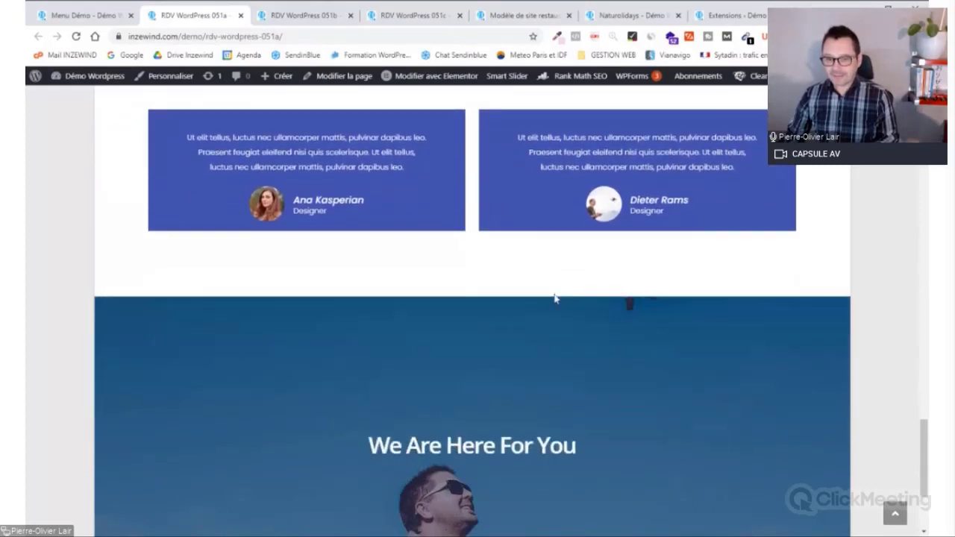
scroll(555, 298, "down", 3)
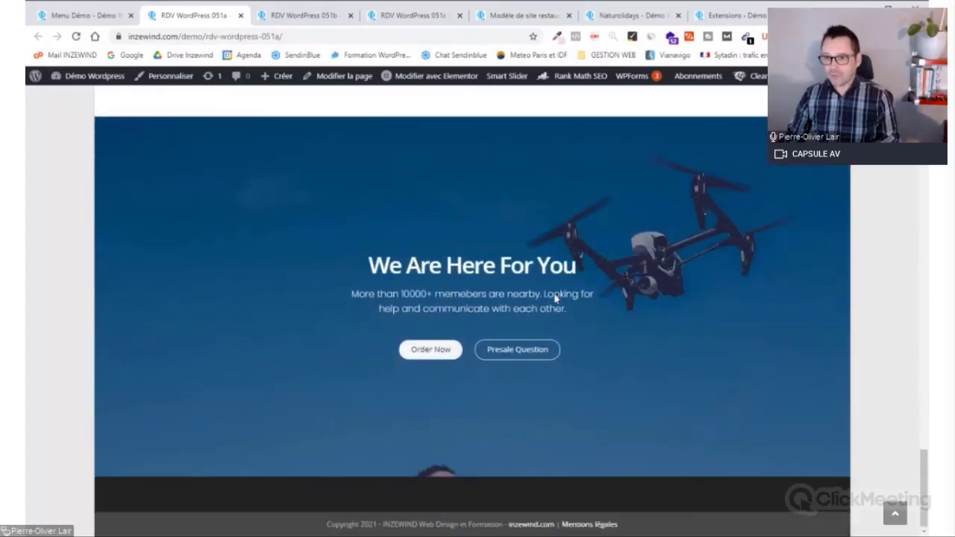
scroll(637, 333, "up", 2)
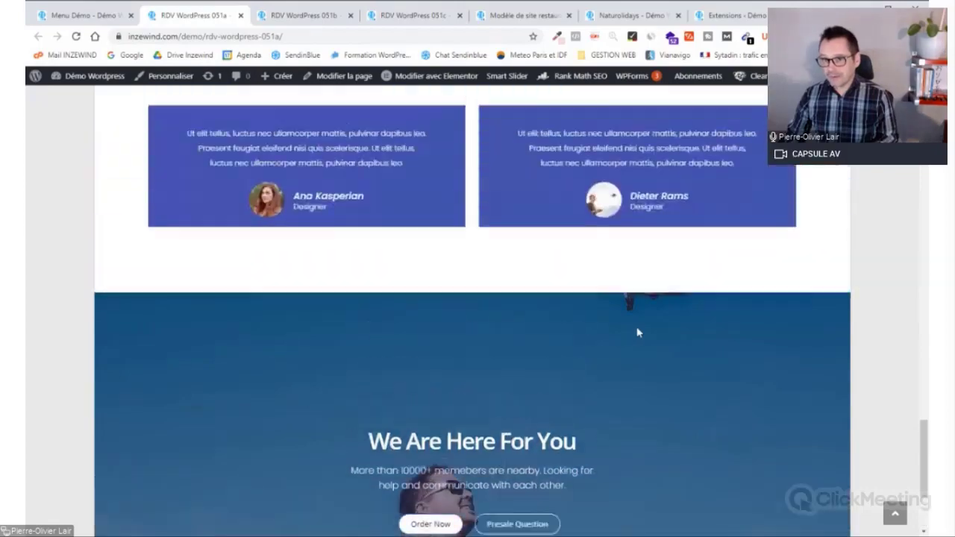
scroll(638, 332, "up", 11)
scroll(630, 331, "up", 18)
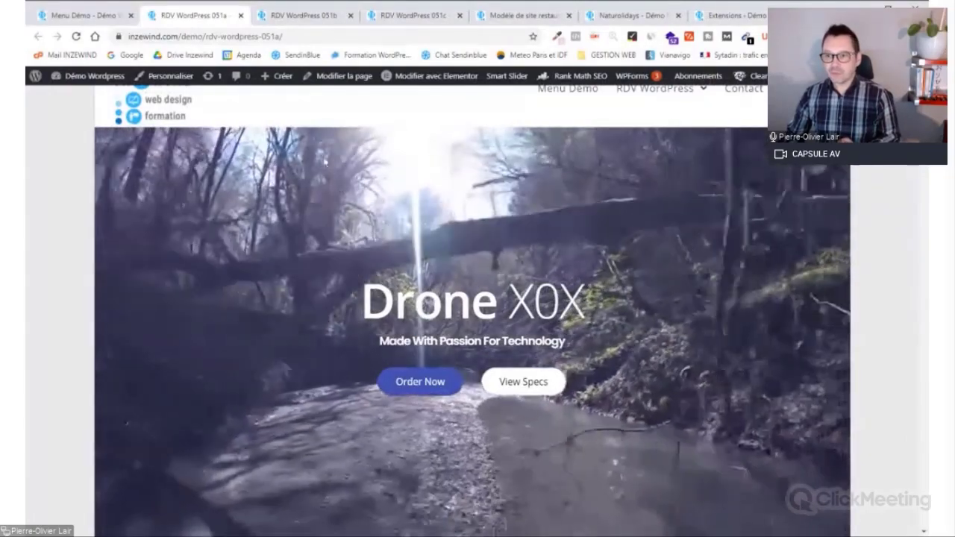
Open the RDV WordPress 051b demo page and examine its Santorin hero, Votre Voyage features and travel agency section down to the photo carousel
left_click(297, 16)
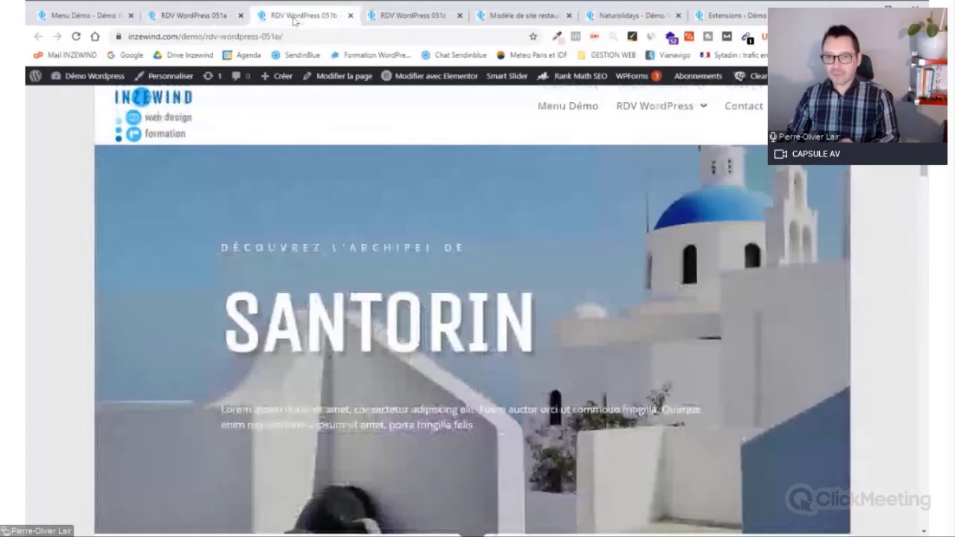
scroll(473, 309, "down", 1)
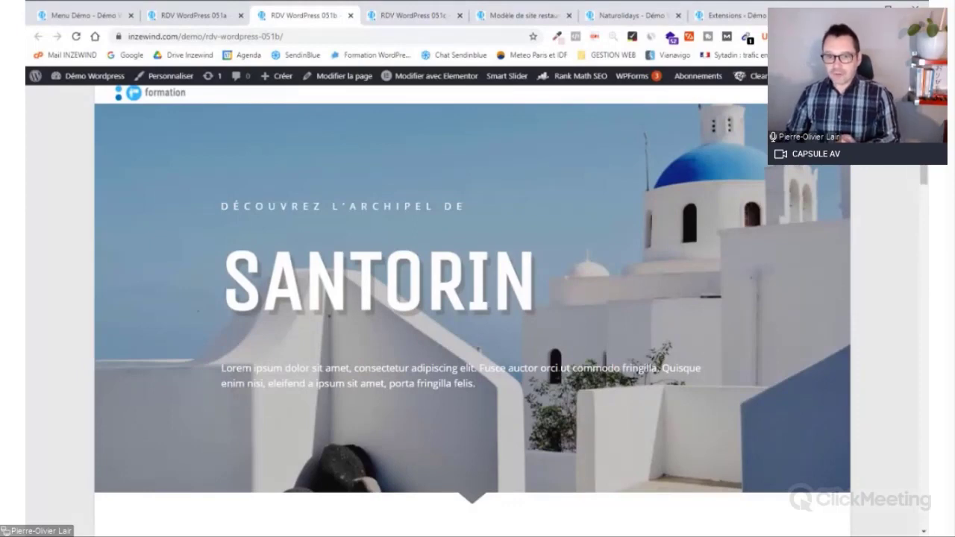
scroll(317, 348, "down", 5)
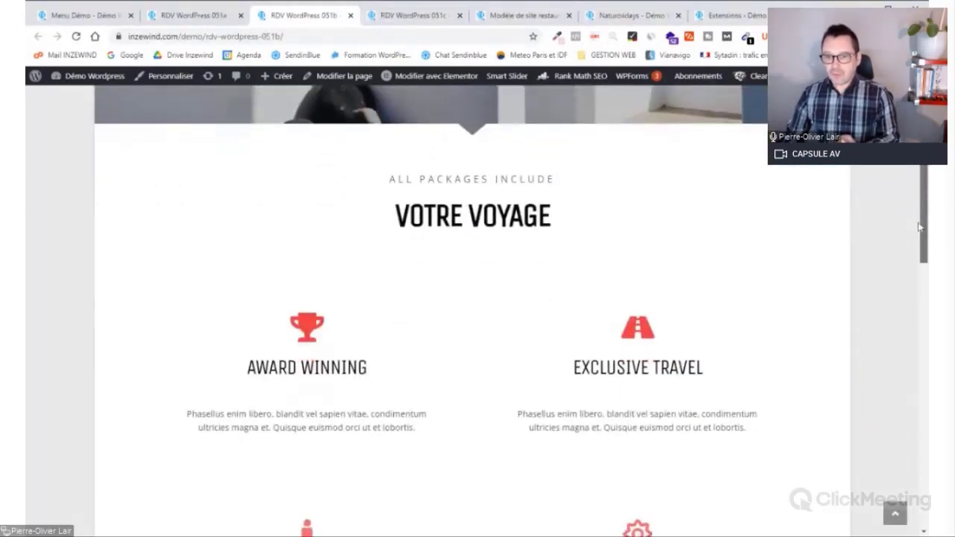
scroll(317, 349, "down", 1)
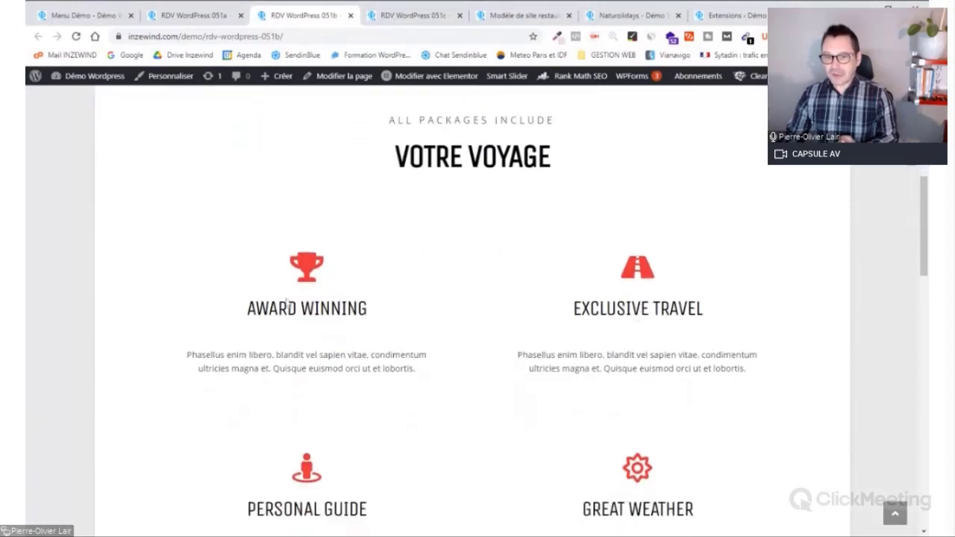
scroll(632, 291, "down", 4)
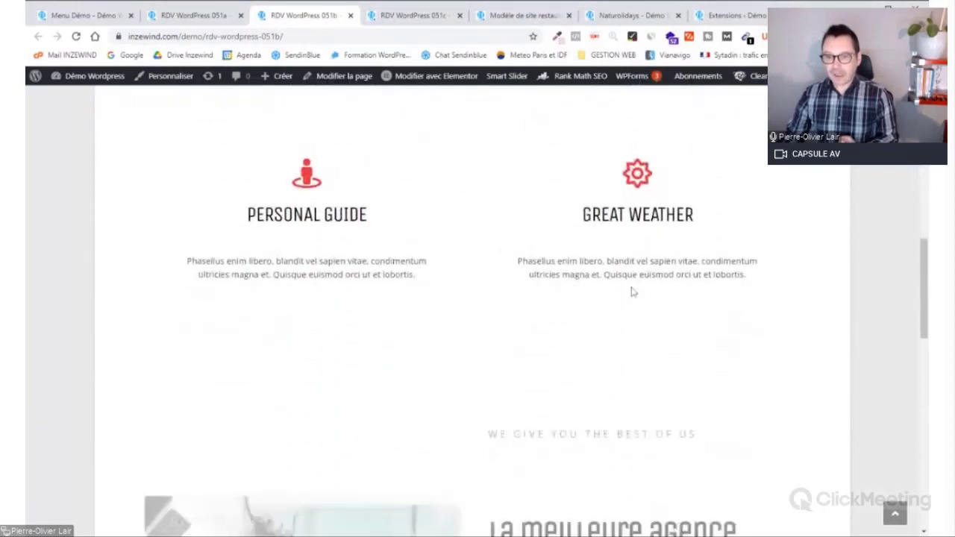
scroll(632, 291, "down", 4)
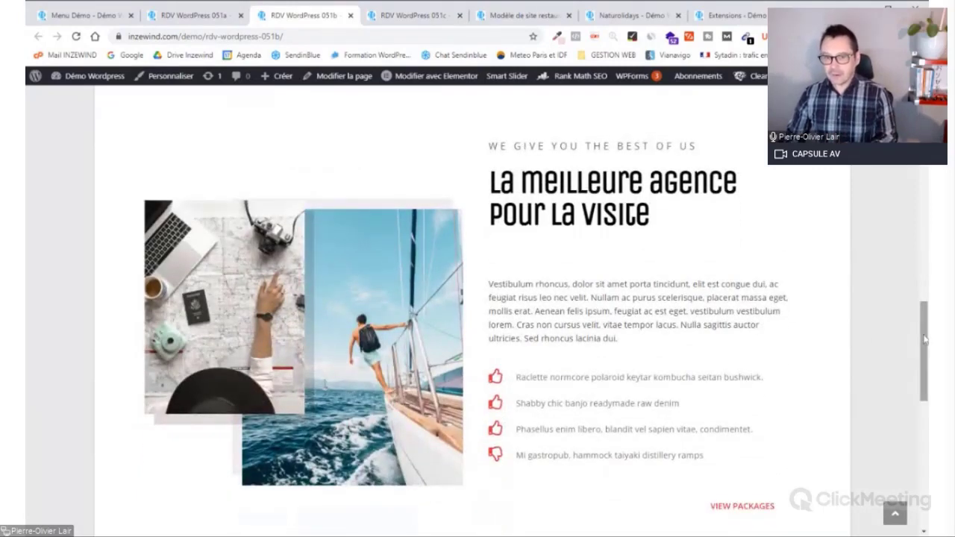
scroll(925, 340, "down", 1)
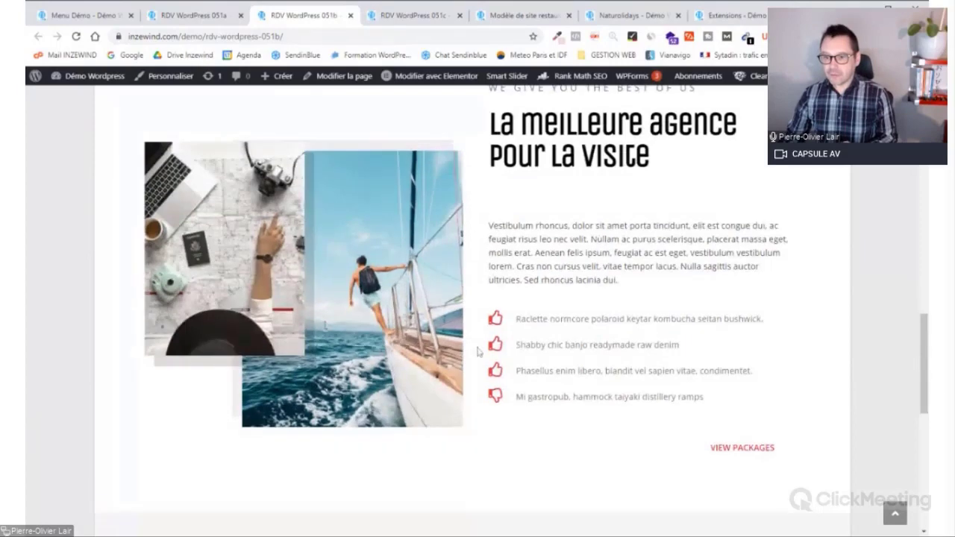
scroll(581, 385, "down", 2)
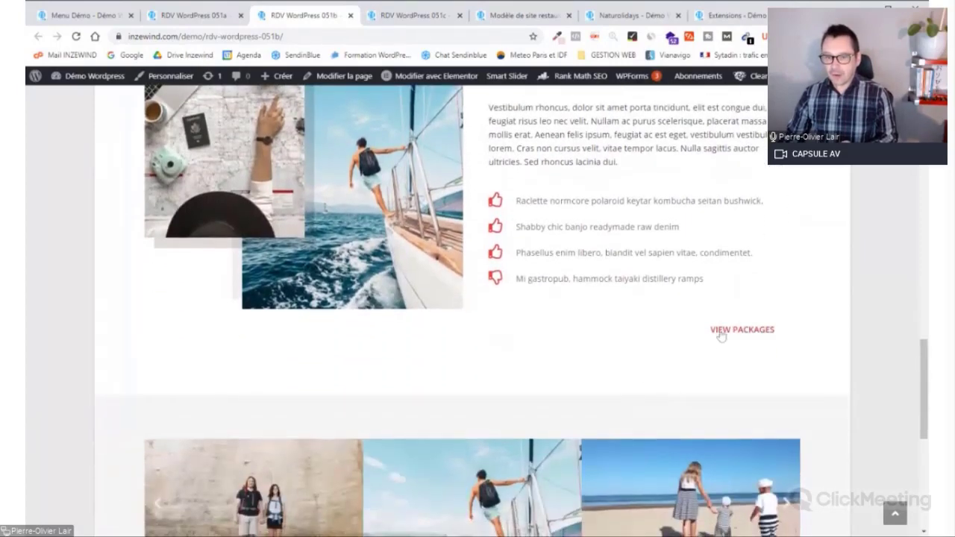
scroll(716, 346, "down", 3)
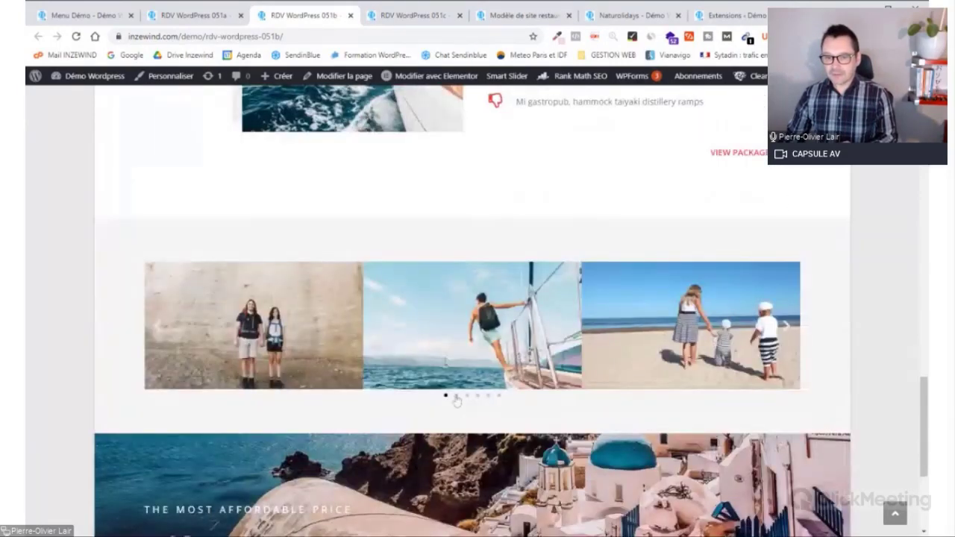
Browse through the travel photo carousel's slides, view the closing booking banner, and return to the beginning of the Santorin page
left_click(456, 396)
left_click(467, 396)
left_click(478, 396)
scroll(478, 402, "down", 4)
scroll(482, 373, "up", 2)
scroll(483, 373, "down", 2)
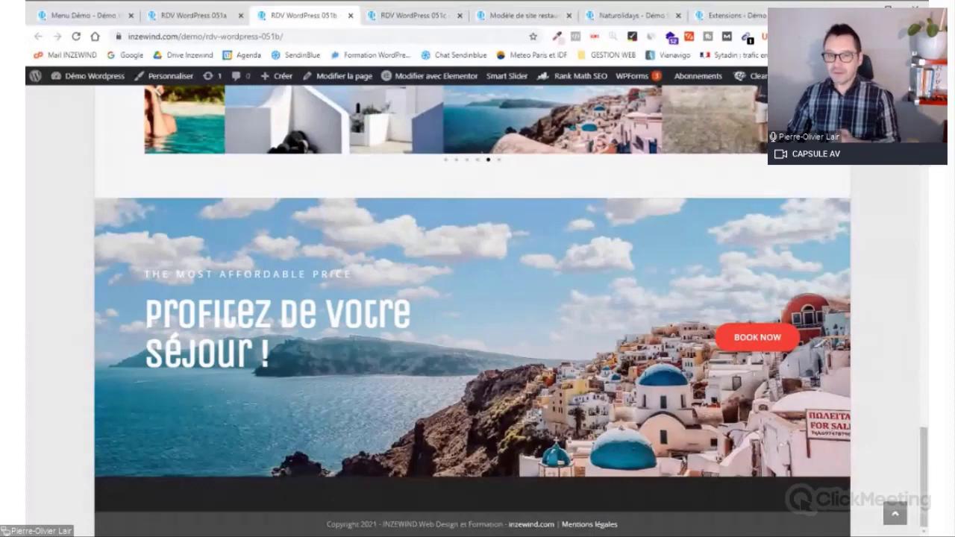
key("Home")
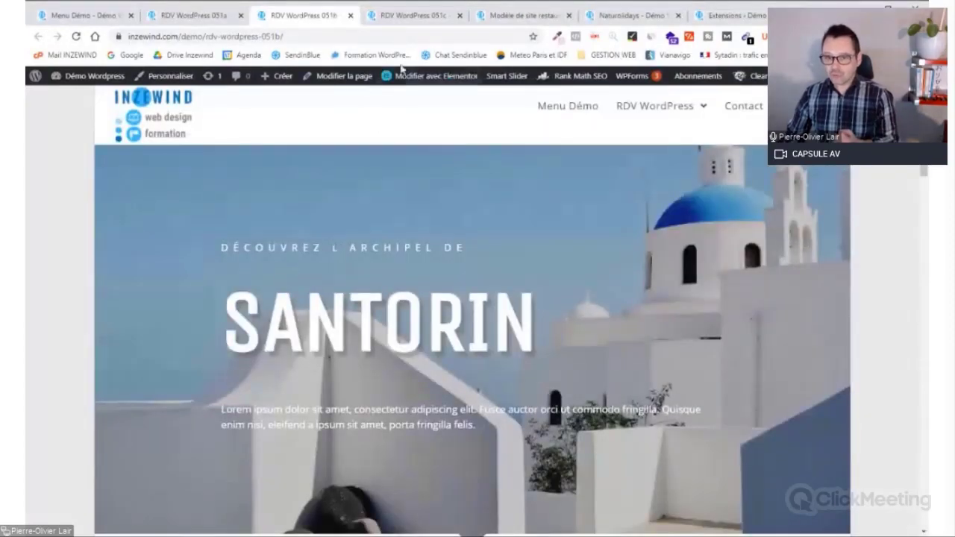
Open the RDV WordPress 051c demo page and examine its golf hero, club sections, map with contact card and membership banner
left_click(419, 20)
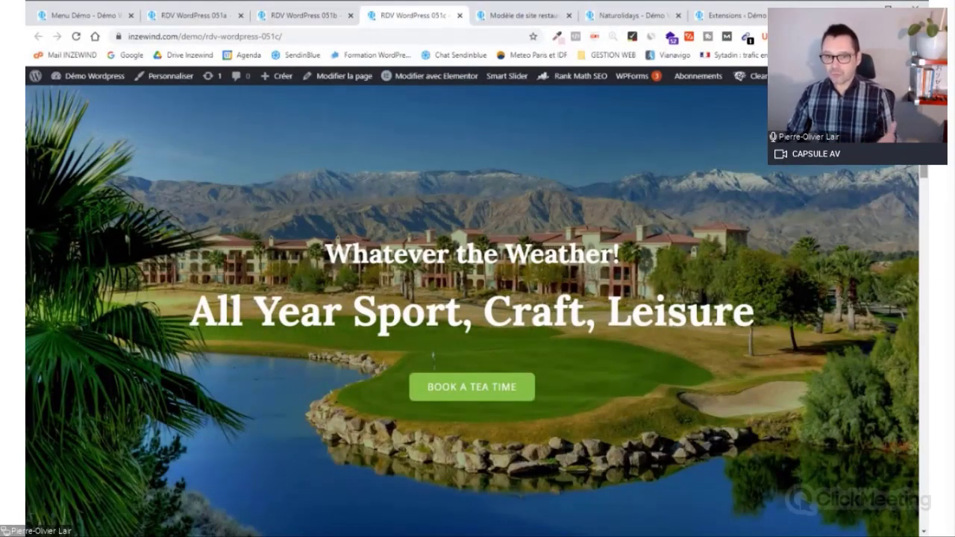
scroll(471, 298, "down", 2)
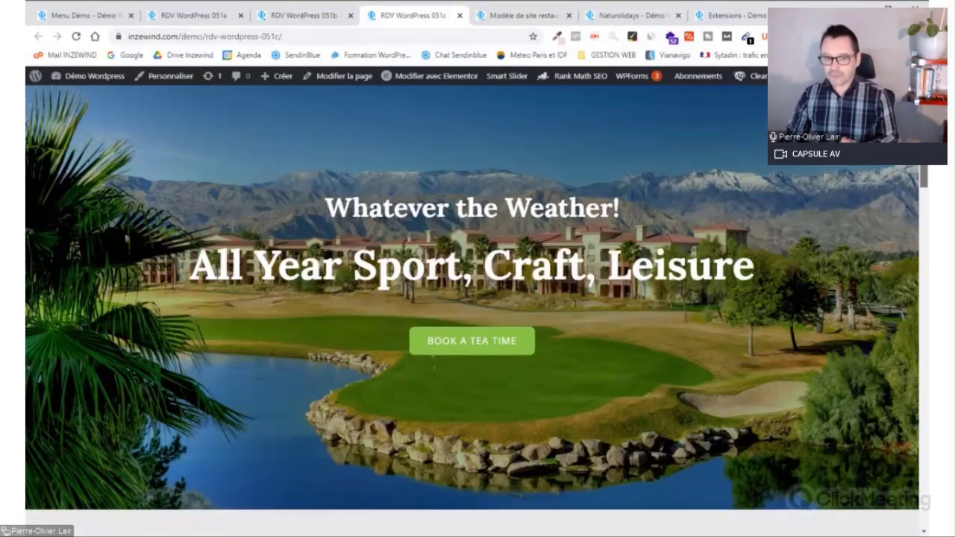
left_click_drag(923, 147, 922, 230)
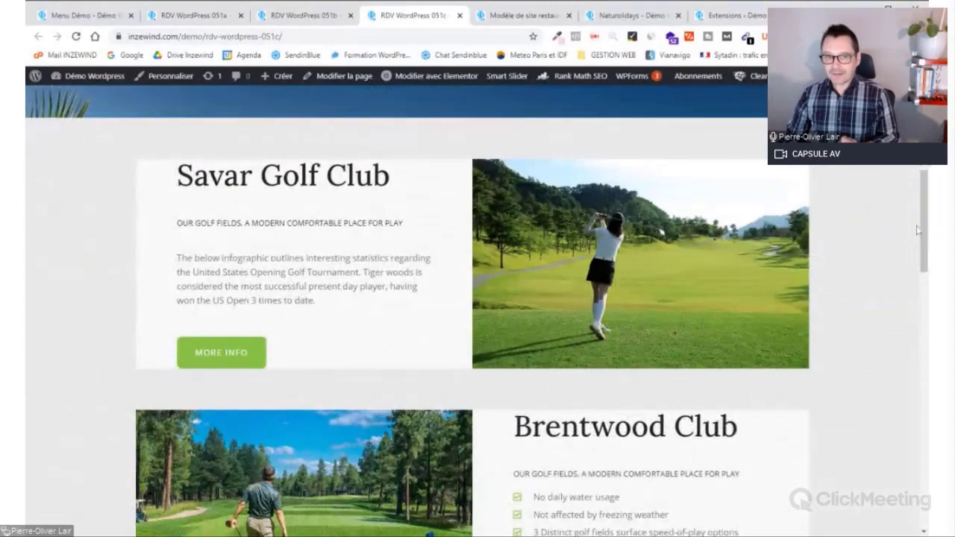
scroll(924, 214, "down", 1)
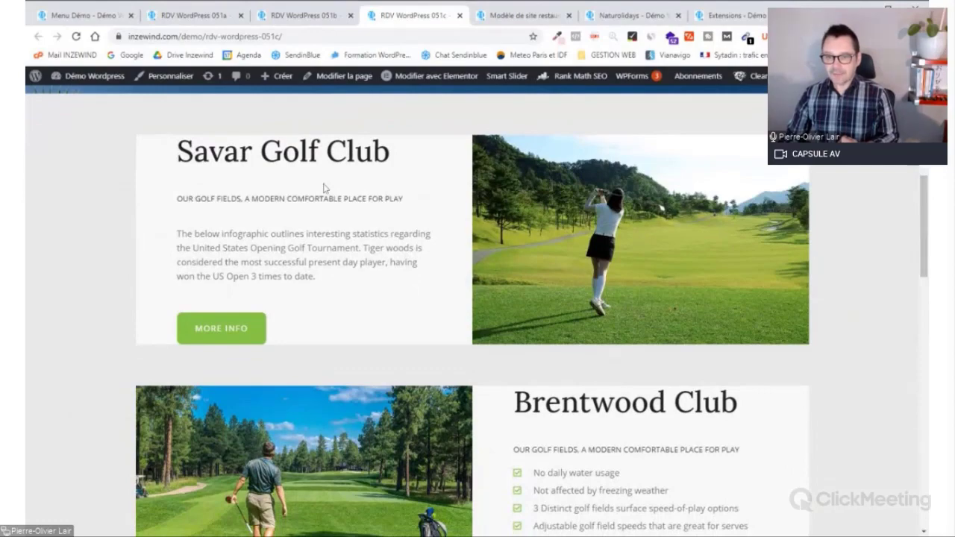
scroll(324, 188, "down", 15)
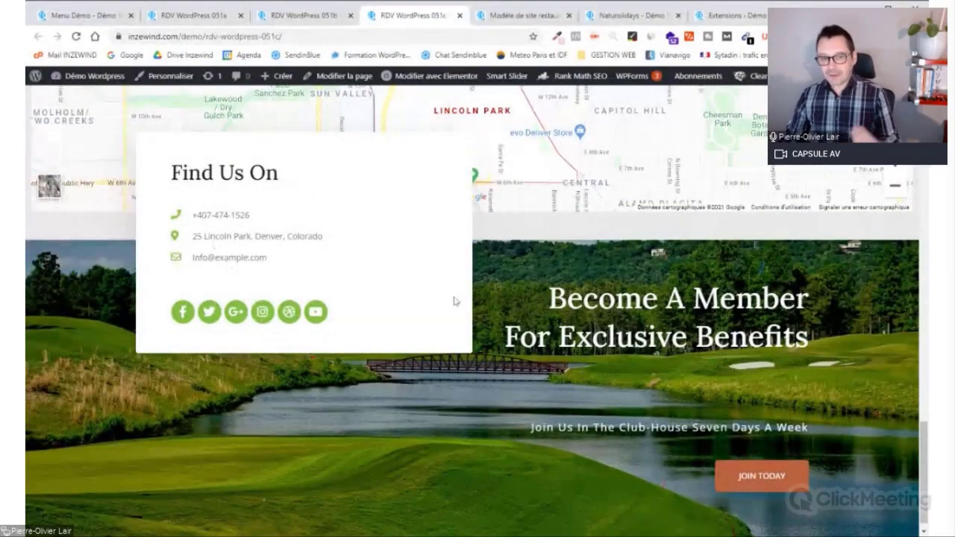
scroll(453, 300, "up", 1)
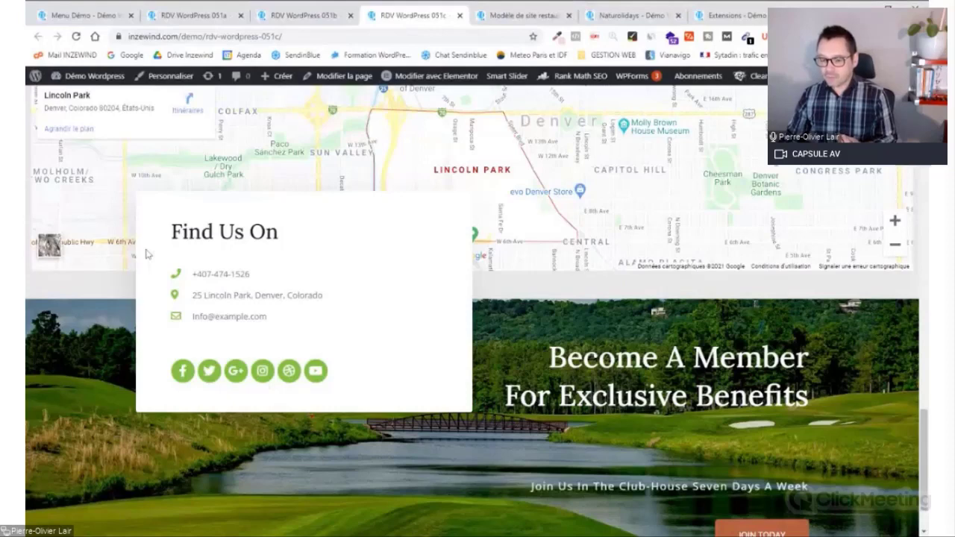
scroll(758, 459, "down", 1)
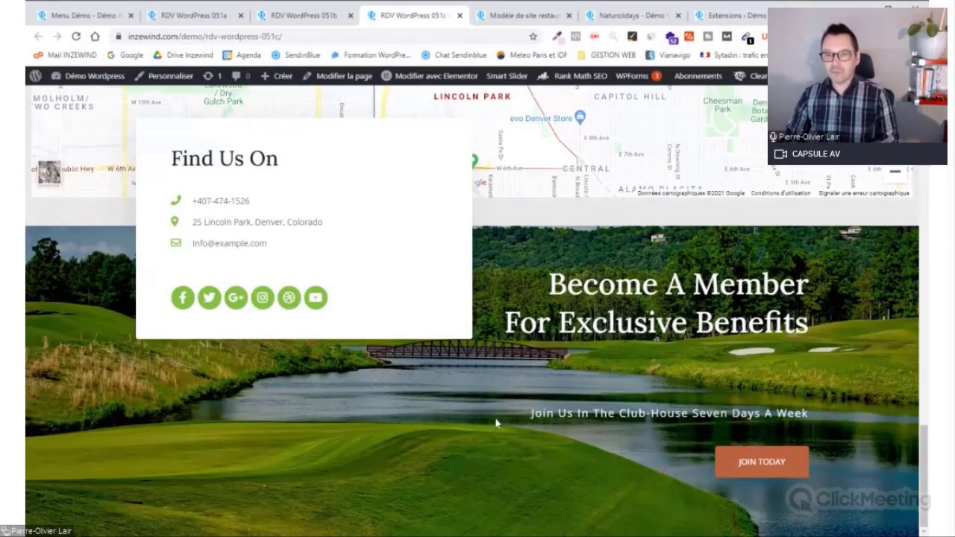
Open the Modèle de site restaurant demo page and examine its Vegan hero and the organic plant-based food section with its photo grid
key("ctrl+Tab")
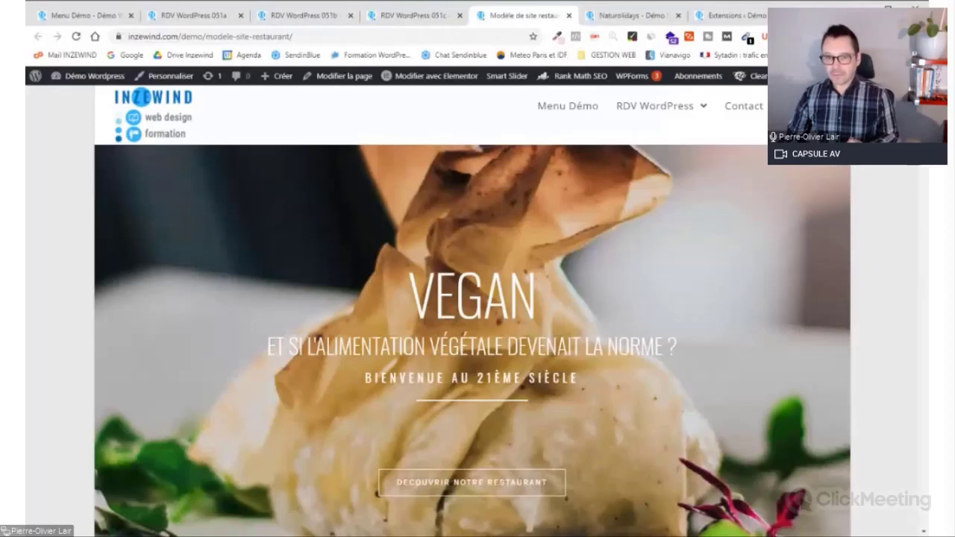
scroll(482, 284, "down", 3)
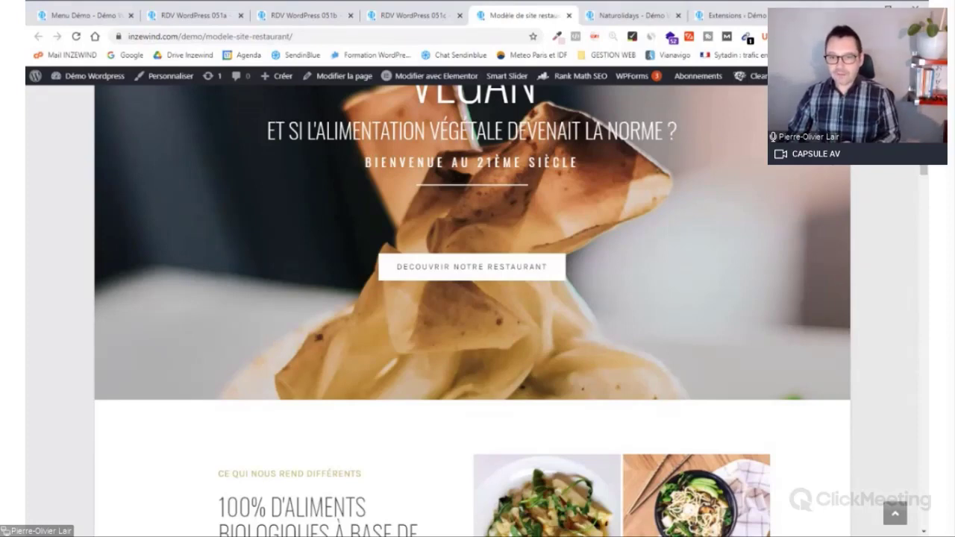
scroll(471, 314, "down", 5)
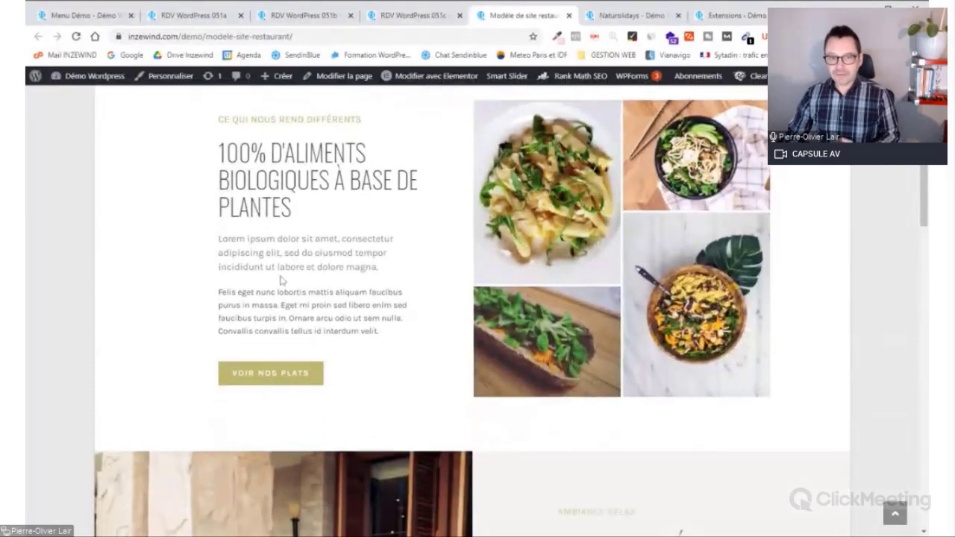
scroll(471, 313, "down", 1)
scroll(471, 313, "up", 1)
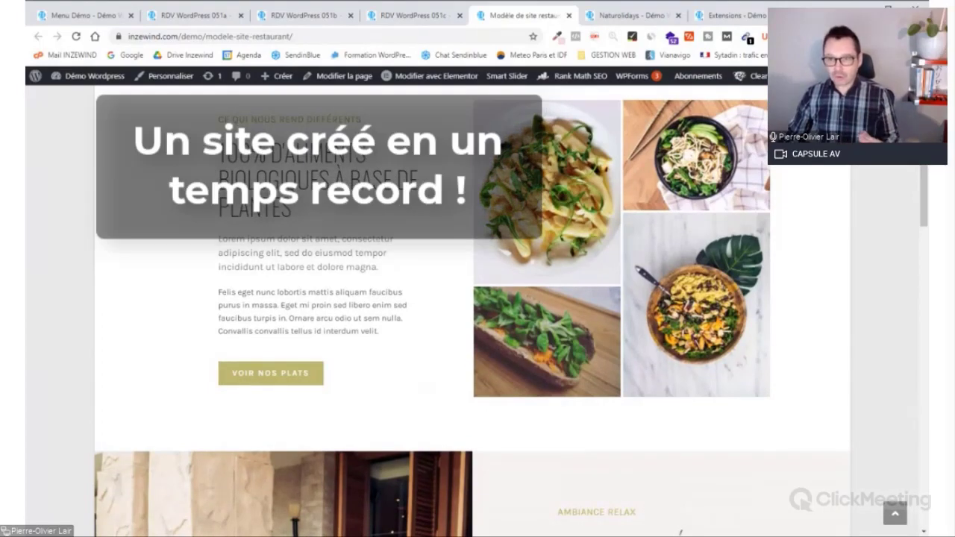
Examine the restaurant page's "Épicé, délicieux et savoureux" banner and the Nos spécialités section with its priced dish list
scroll(226, 292, "down", 8)
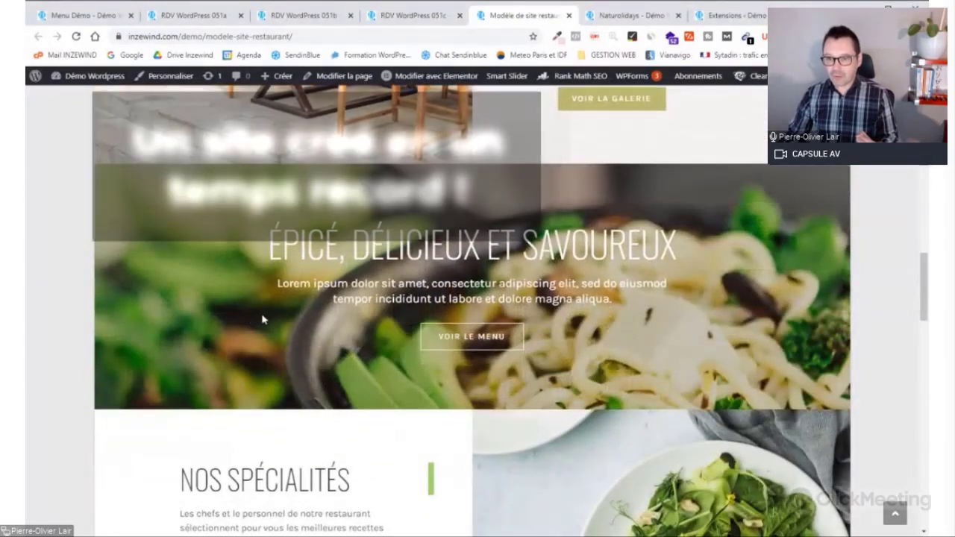
scroll(264, 317, "down", 1)
scroll(271, 314, "up", 2)
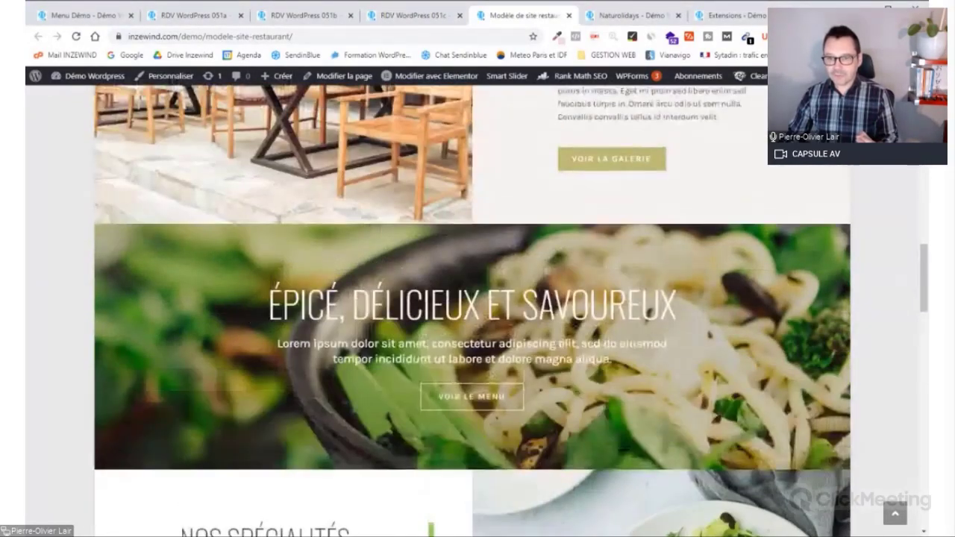
scroll(618, 344, "down", 4)
scroll(616, 343, "down", 3)
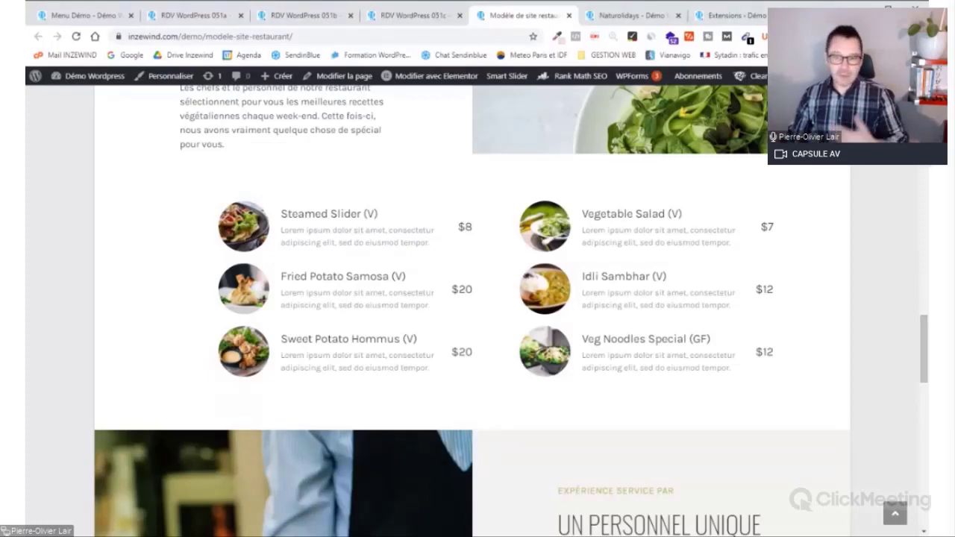
View the restaurant page's Menu à emporter carousel, the testimonial below it and the first-visit discount banner
left_click_drag(924, 342, 922, 422)
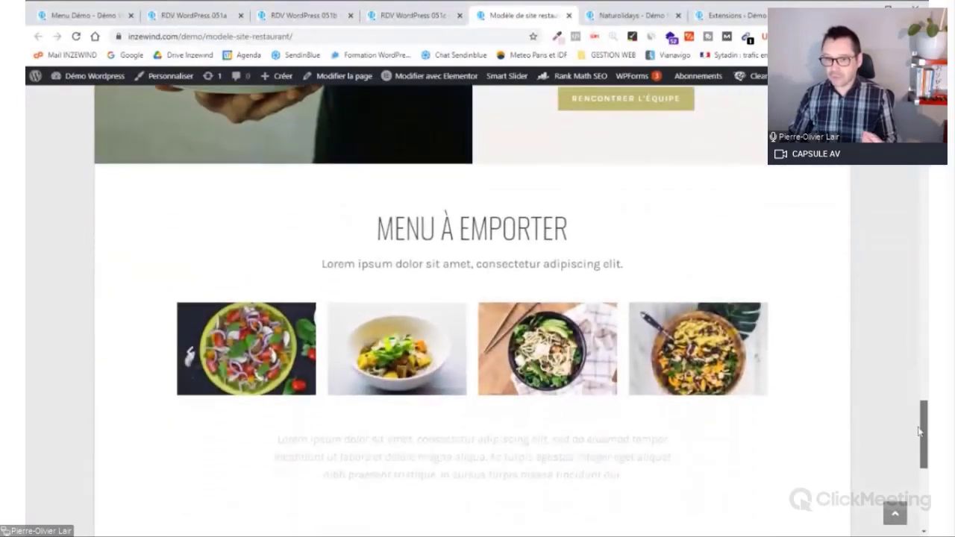
scroll(923, 432, "down", 1)
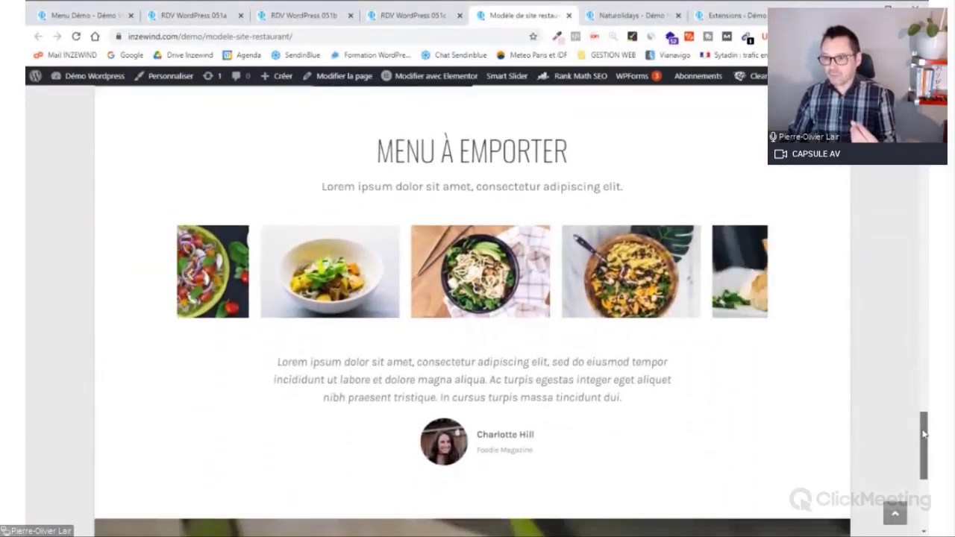
scroll(923, 434, "down", 1)
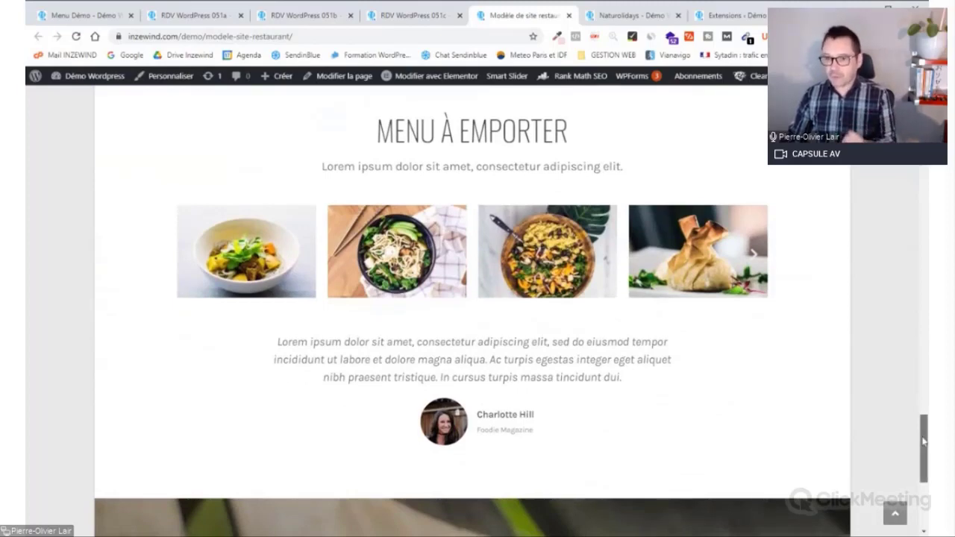
left_click_drag(924, 442, 923, 470)
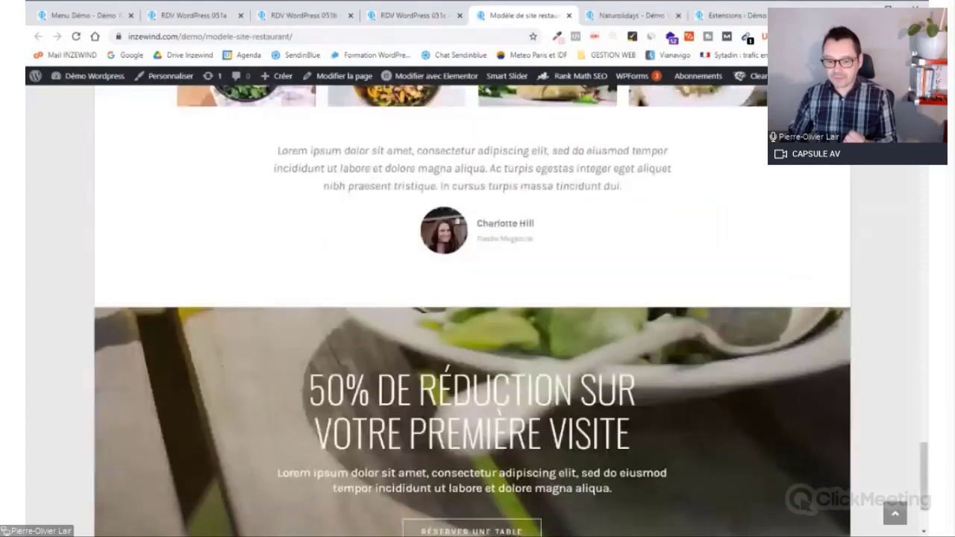
Narrow the browser window to phone width to check the restaurant page's responsive layout, and widen it again
left_click_drag(928, 281, 634, 281)
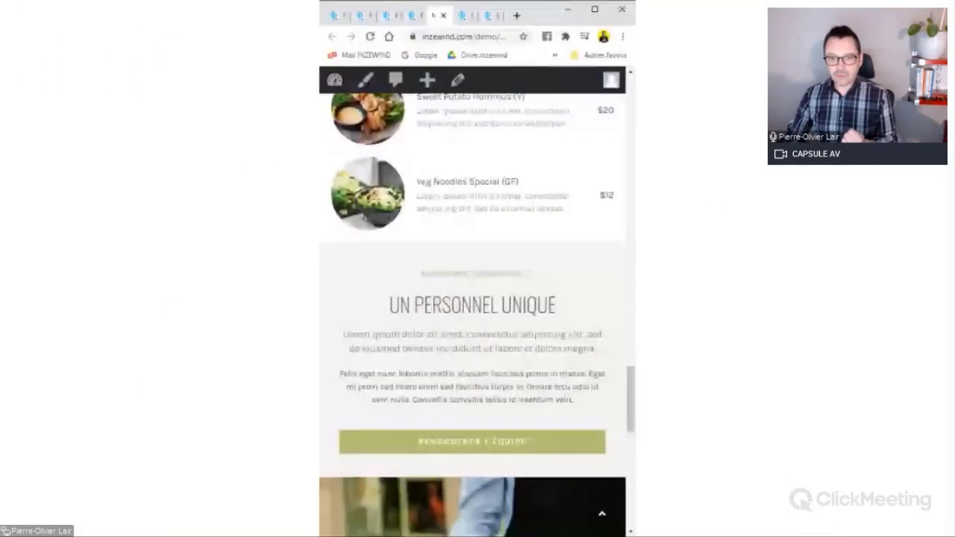
left_click_drag(629, 386, 870, 252)
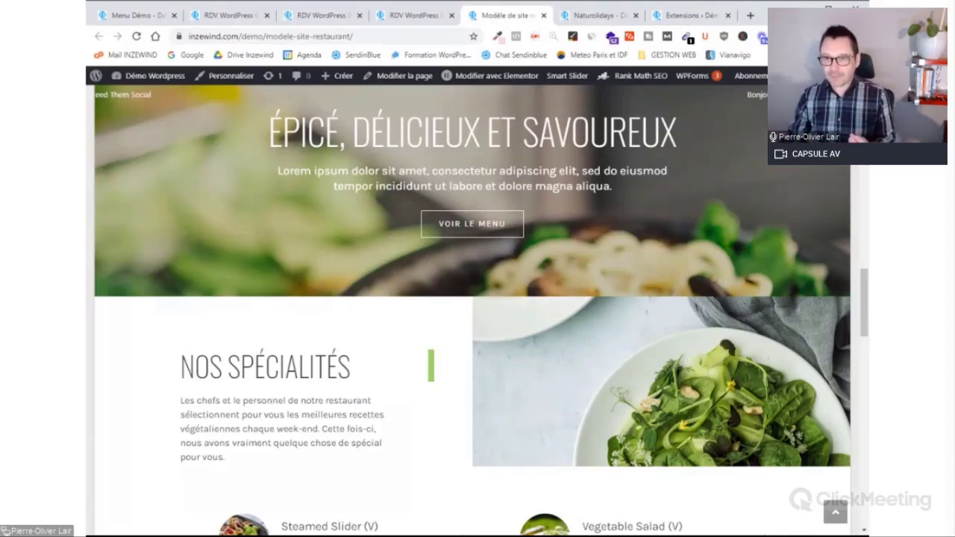
scroll(471, 324, "down", 2)
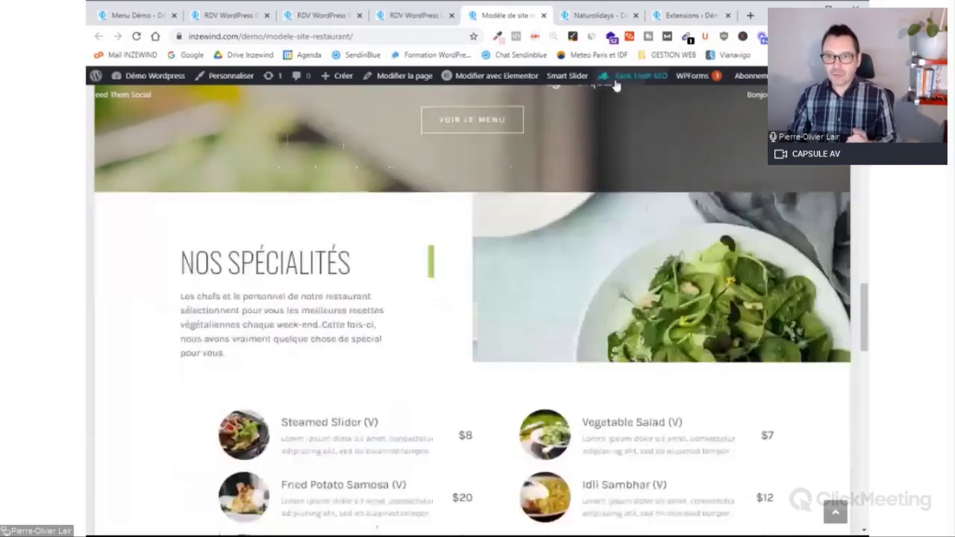
Open the Naturolidays demo page and examine its beach hero, the Nos services cards and the Voyager section
left_click(609, 18)
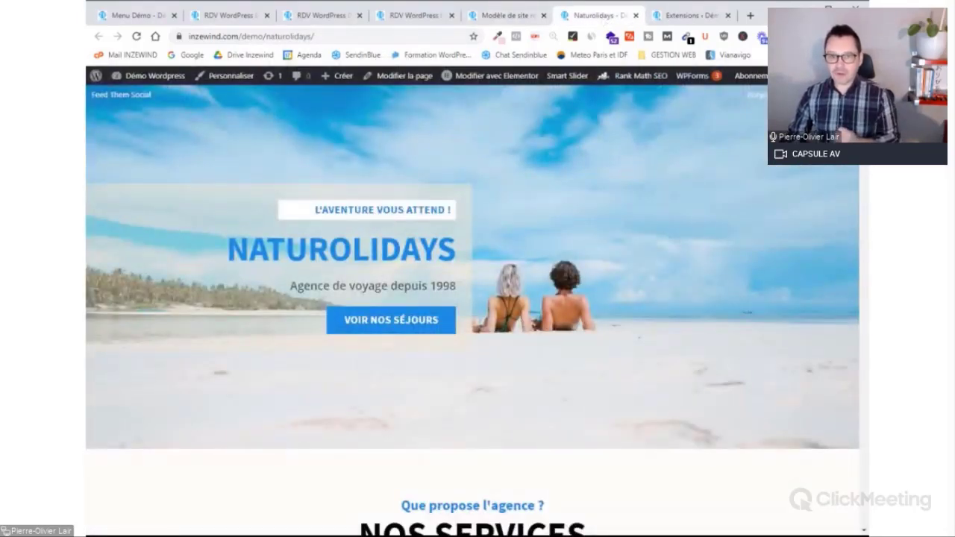
scroll(472, 310, "down", 1)
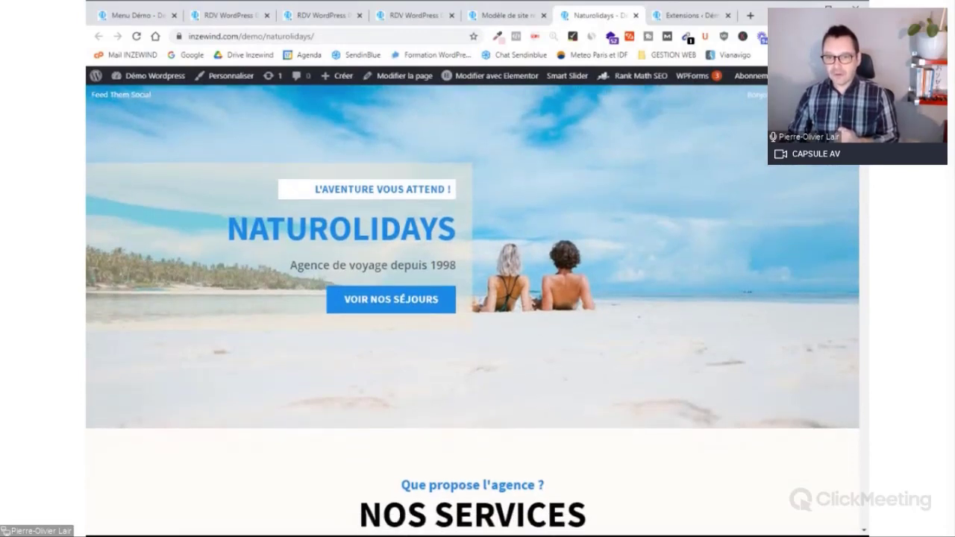
scroll(532, 309, "down", 5)
scroll(659, 305, "down", 1)
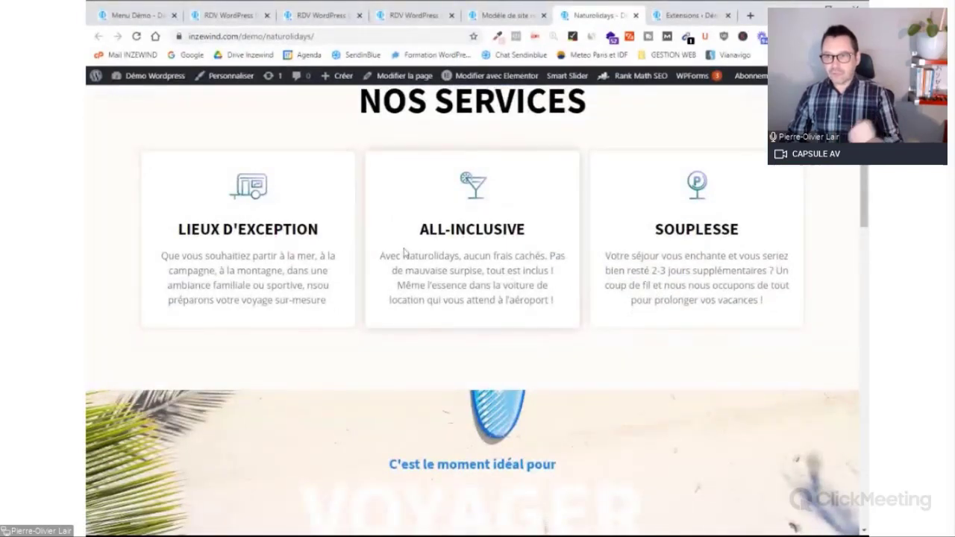
scroll(744, 187, "down", 1)
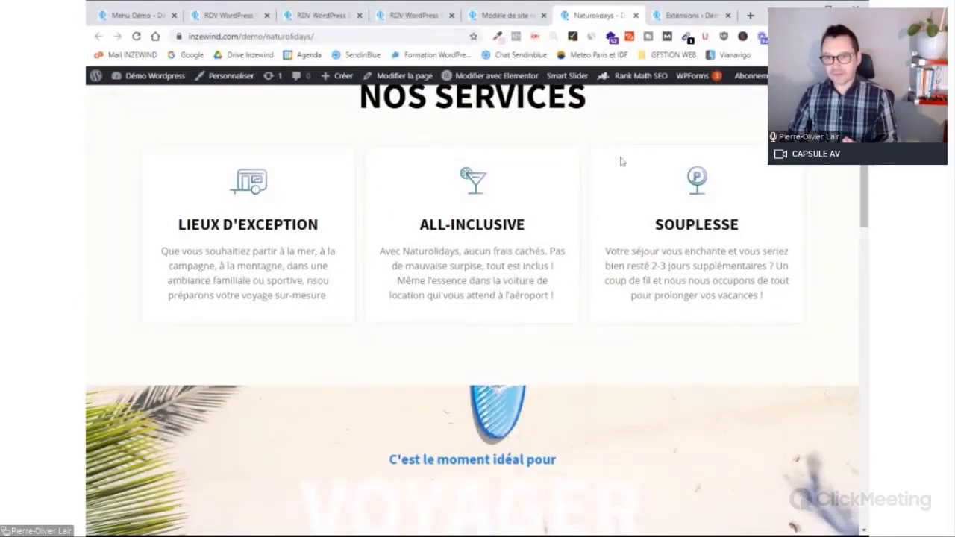
scroll(692, 216, "down", 5)
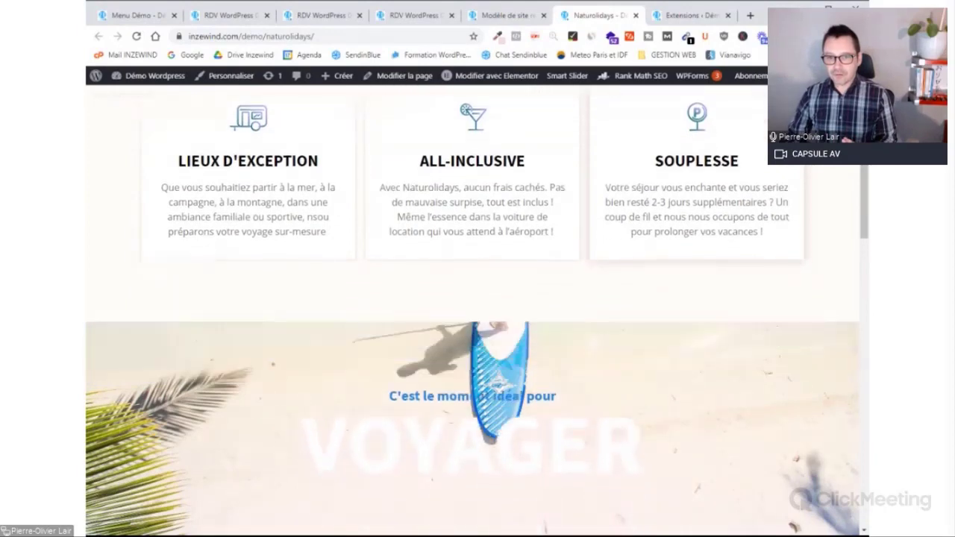
Review the Naturolidays trip offers, the Destinations photo gallery and the Thaïlande trip banner
scroll(692, 216, "down", 1)
scroll(432, 282, "down", 2)
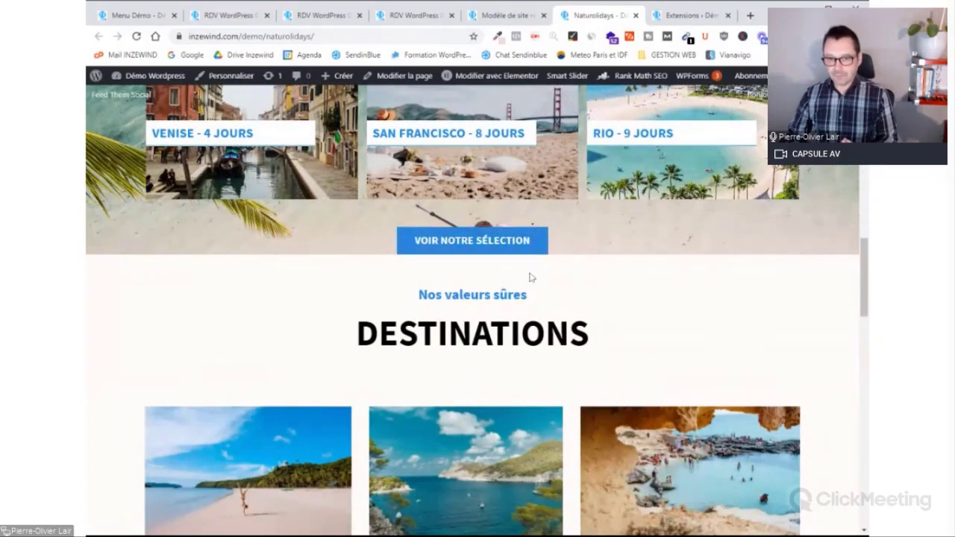
scroll(529, 274, "down", 7)
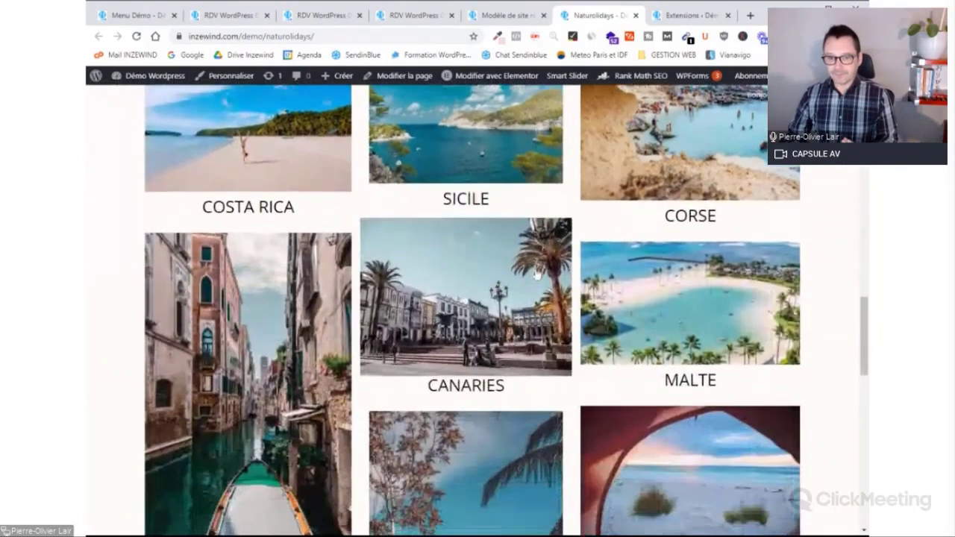
scroll(462, 328, "down", 7)
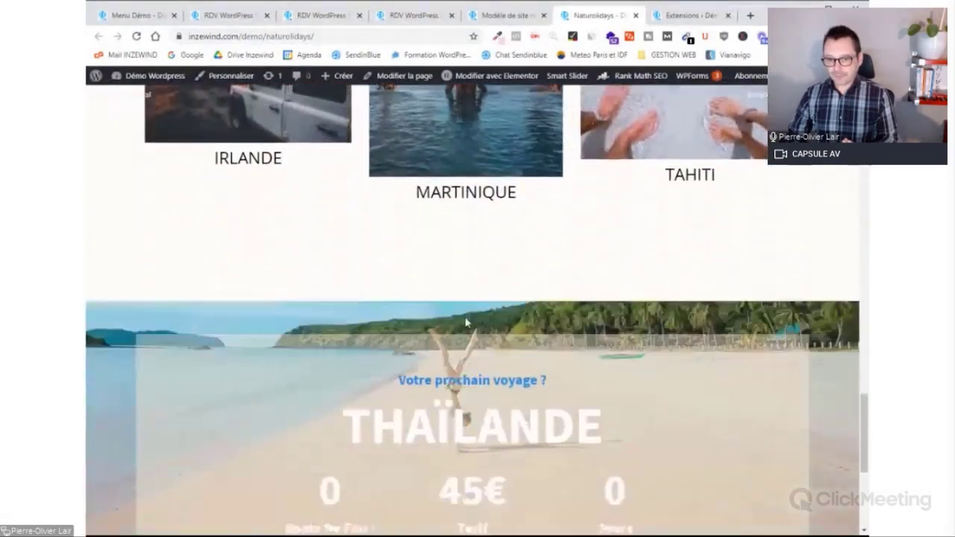
scroll(466, 317, "down", 4)
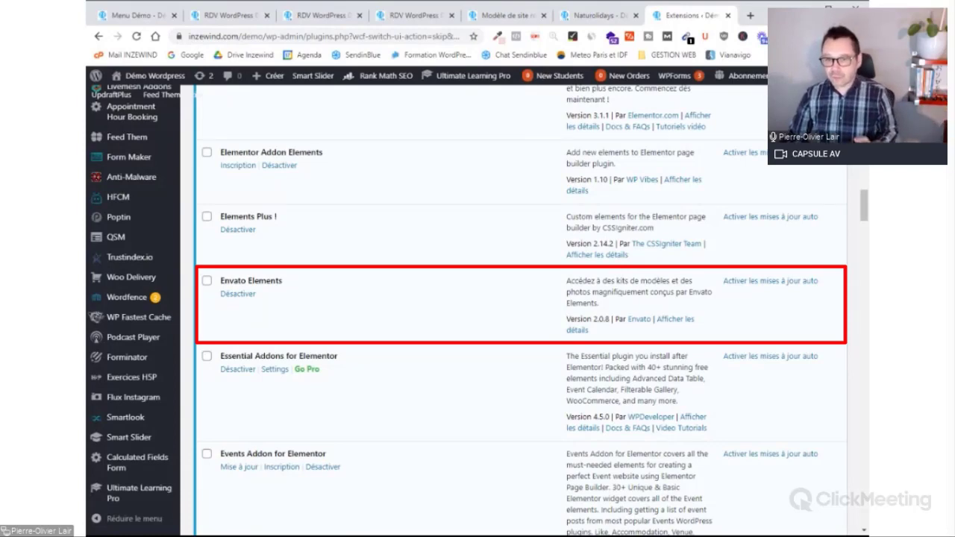
Highlight "kits de modèles" in the Envato Elements plugin description and open the plugin's Éléments page in the WordPress admin
left_click_drag(672, 281, 614, 281)
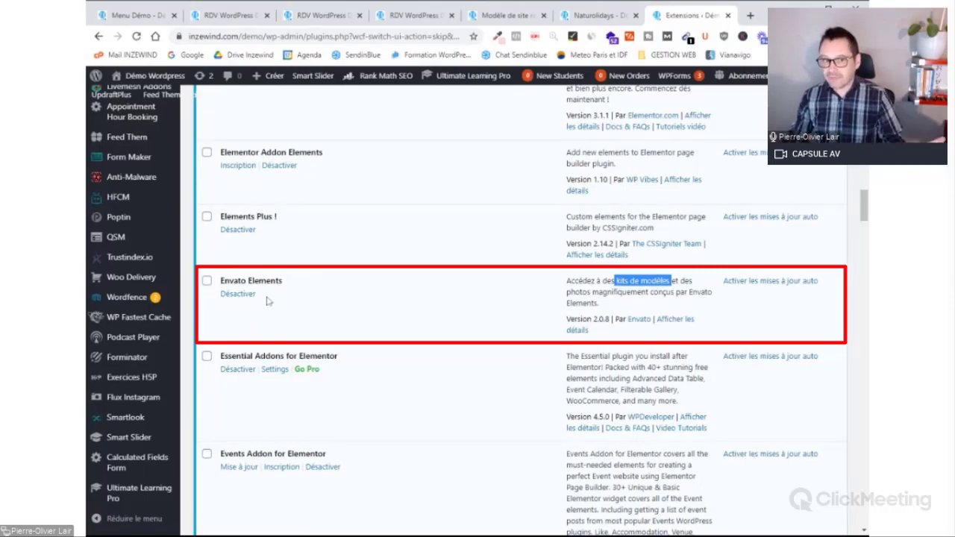
scroll(154, 300, "up", 5)
scroll(152, 296, "up", 7)
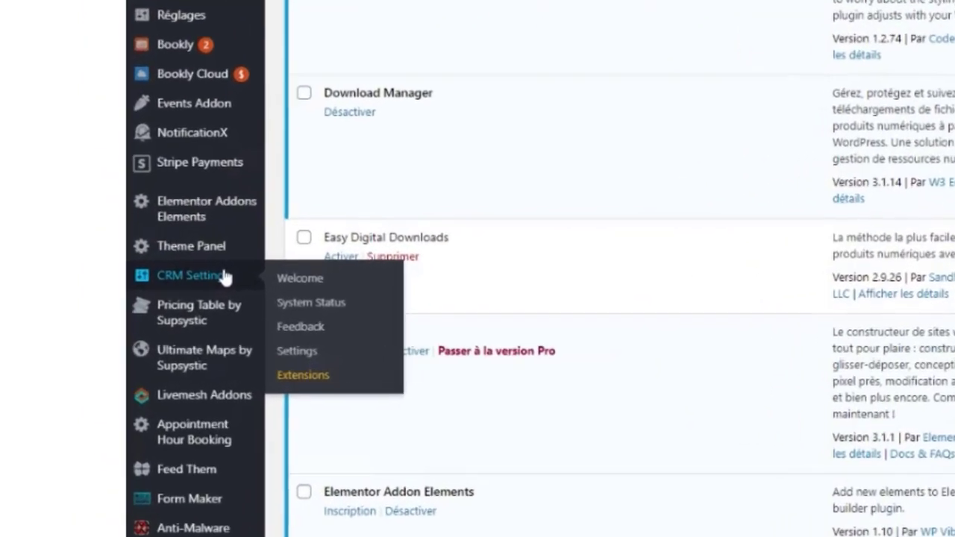
scroll(224, 208, "up", 1)
mouse_move(231, 226)
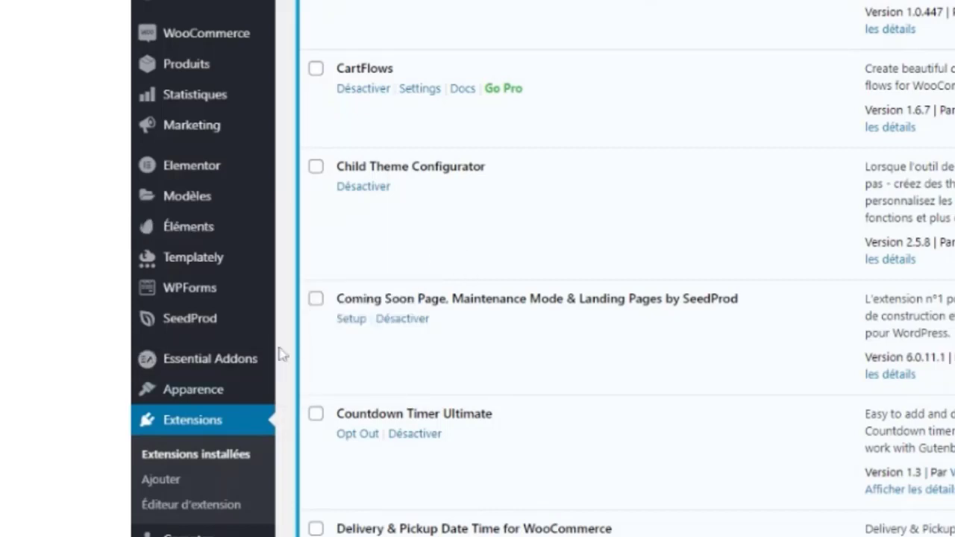
mouse_move(225, 205)
mouse_move(228, 230)
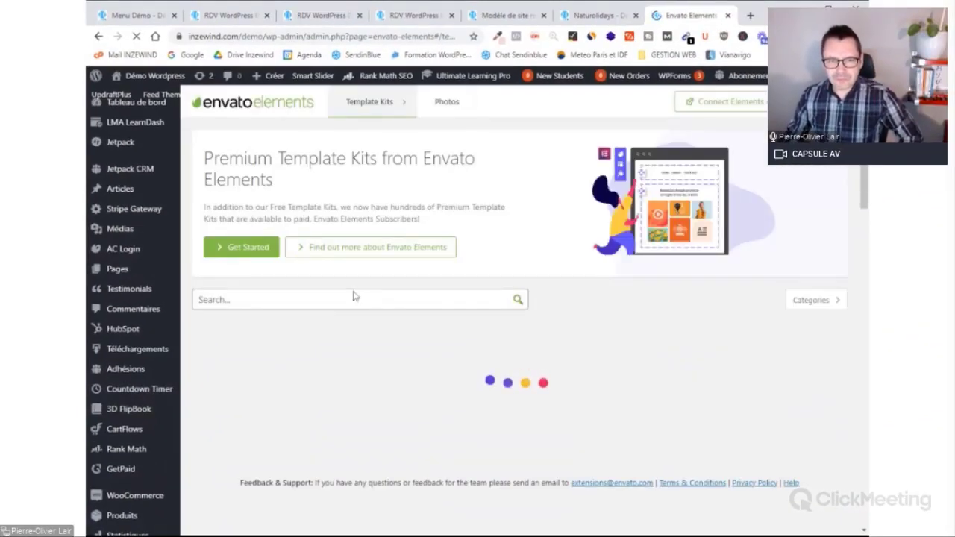
Look over the Premium Template Kits in Envato Elements and switch the library to Free Kits
scroll(390, 283, "down", 1)
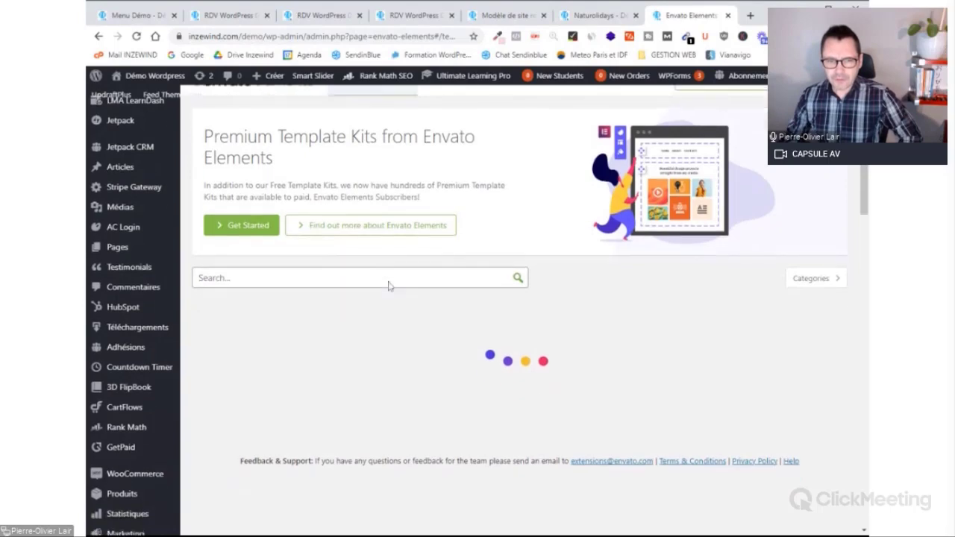
scroll(390, 281, "down", 1)
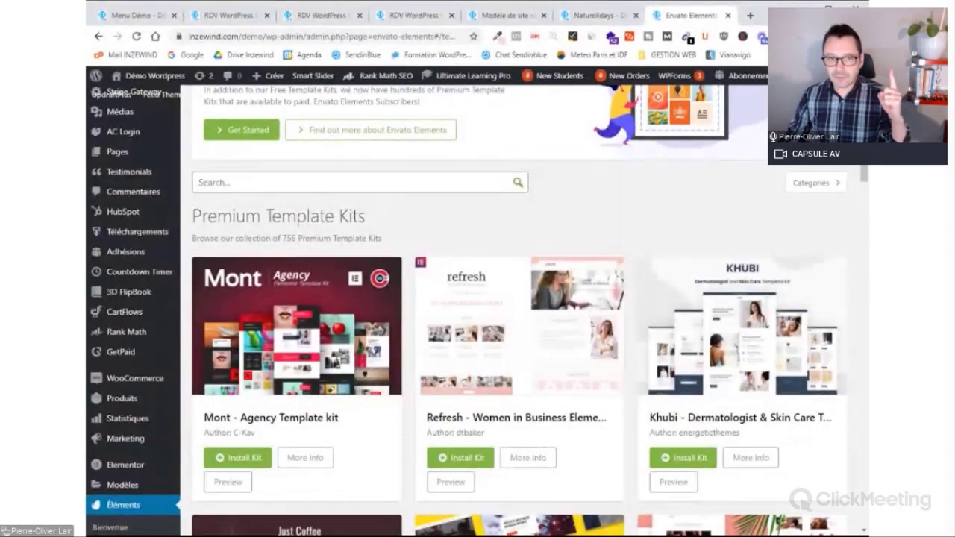
scroll(302, 249, "up", 1)
scroll(336, 246, "up", 1)
mouse_move(412, 114)
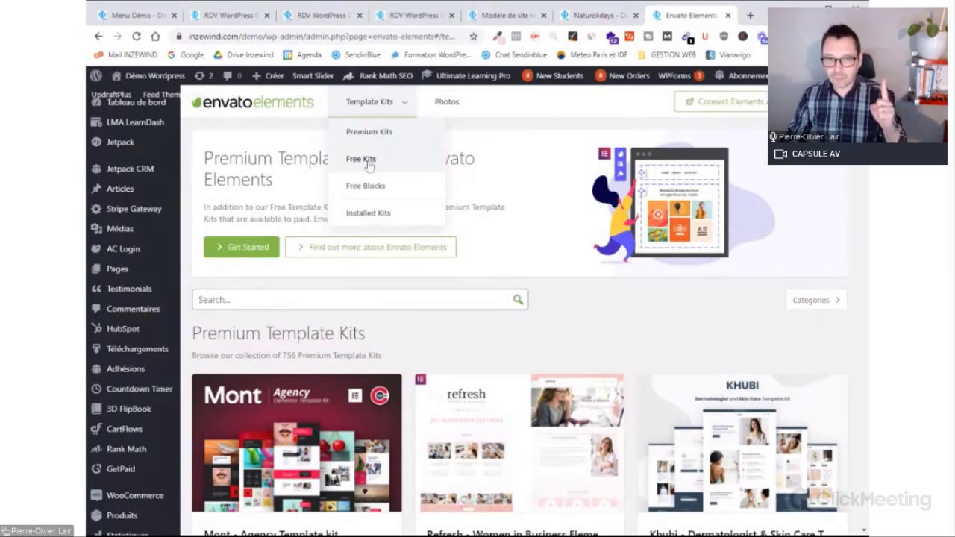
left_click(368, 162)
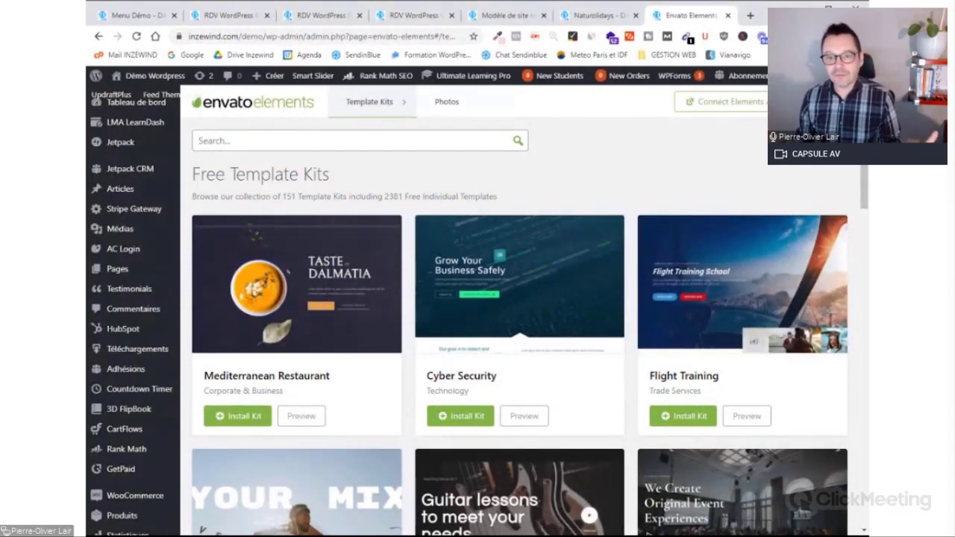
Filter the free template kits by the Sport & Fitness category and browse the matching kits
left_click(807, 141)
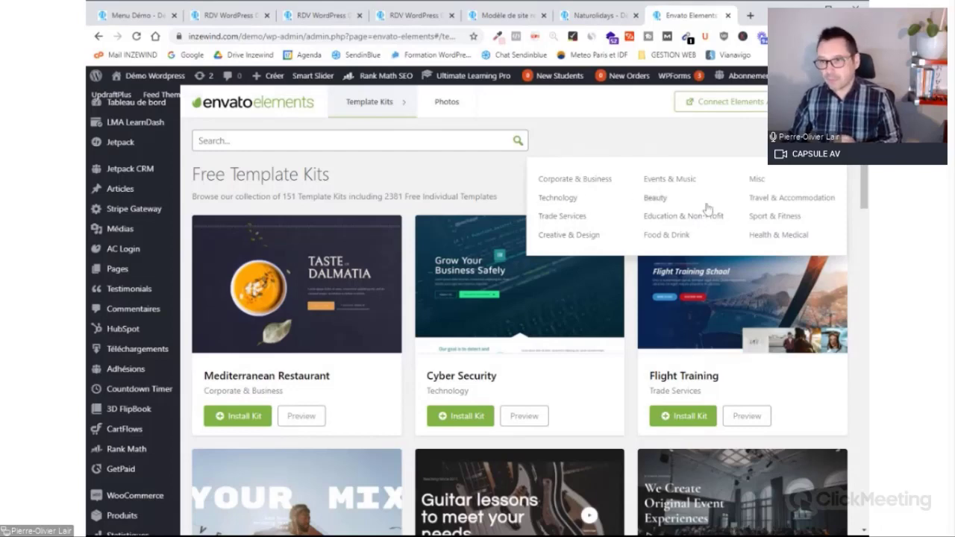
left_click(753, 217)
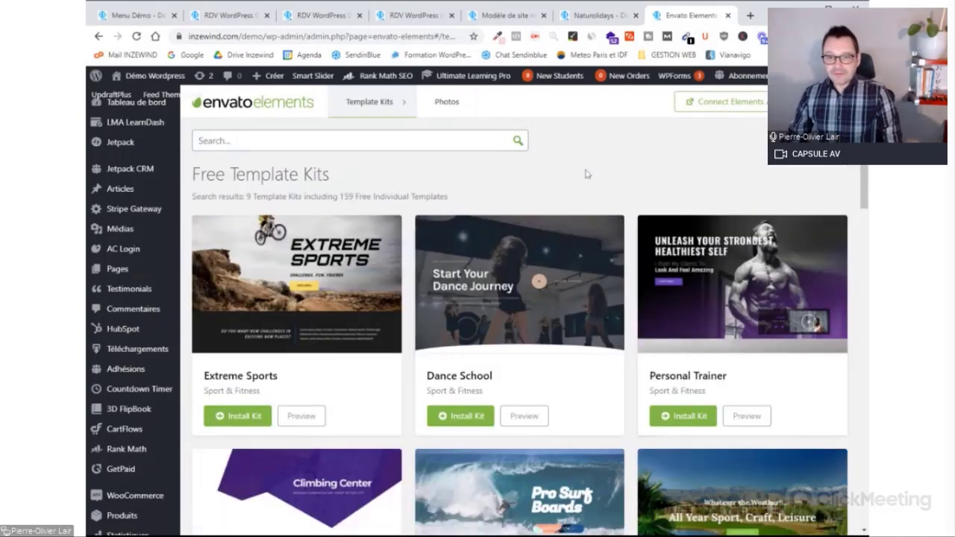
mouse_move(805, 145)
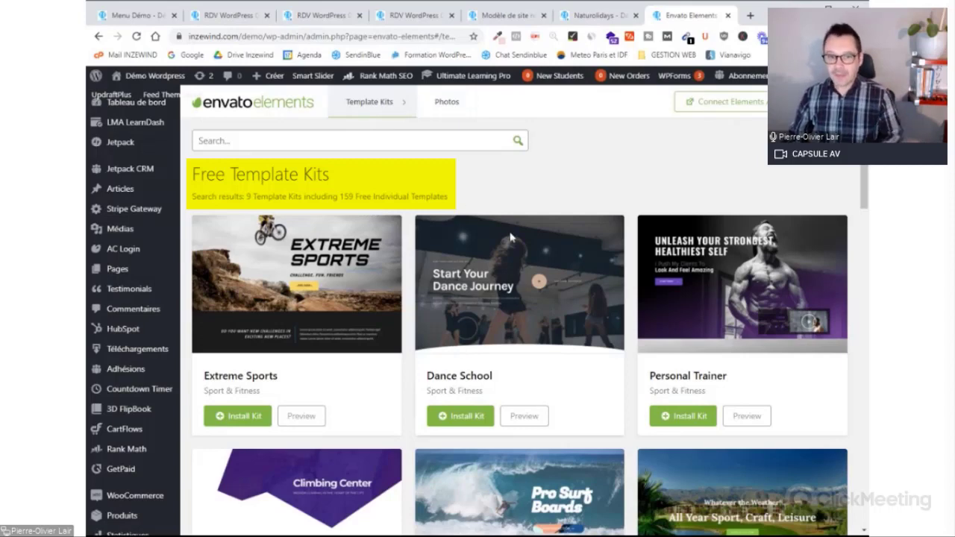
scroll(511, 238, "down", 2)
scroll(510, 237, "down", 2)
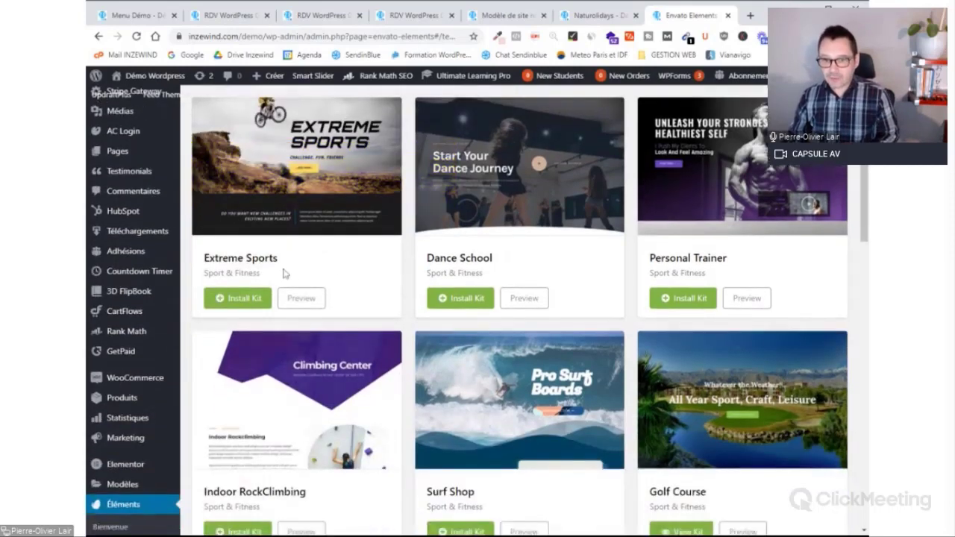
Browse the remaining Sport & Fitness kits and open the preview of the Yoga Studio kit
scroll(540, 287, "down", 3)
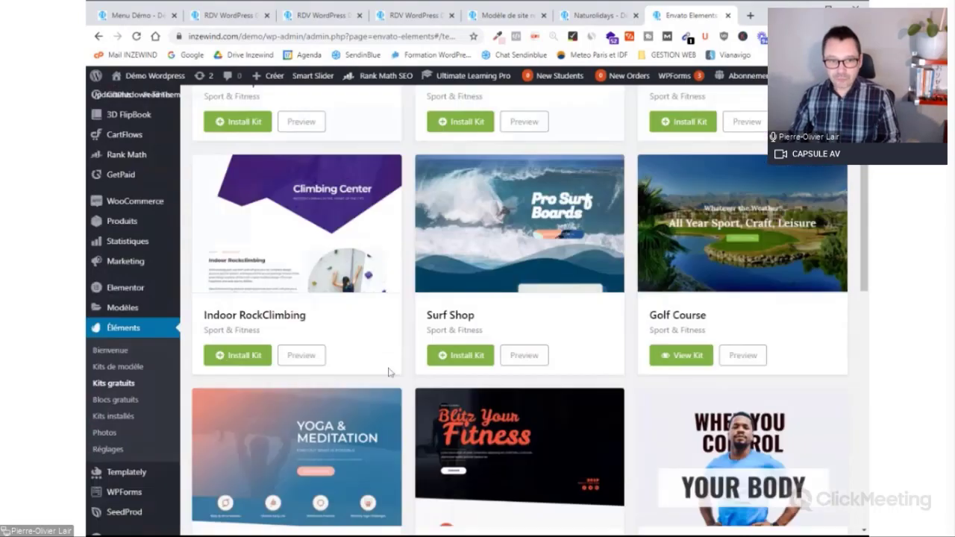
scroll(388, 372, "down", 3)
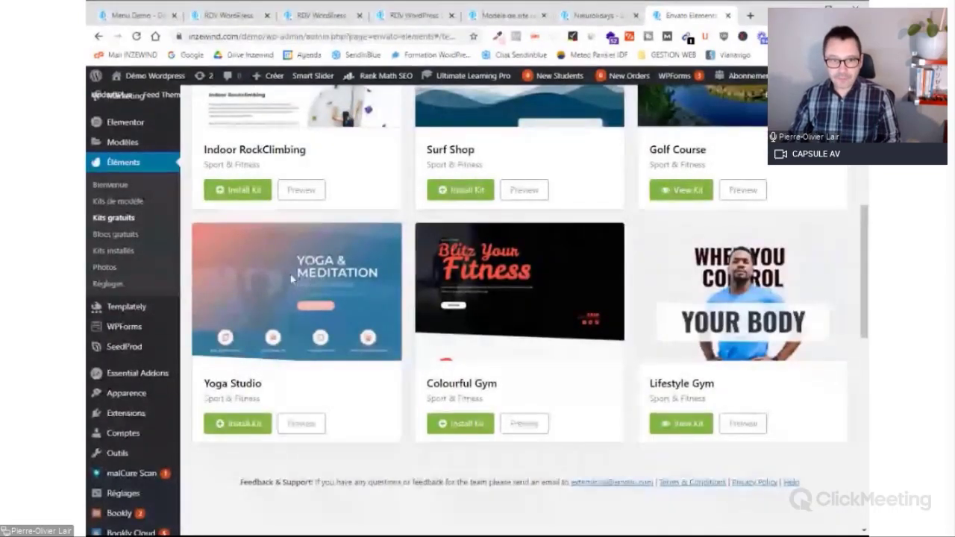
scroll(259, 284, "down", 1)
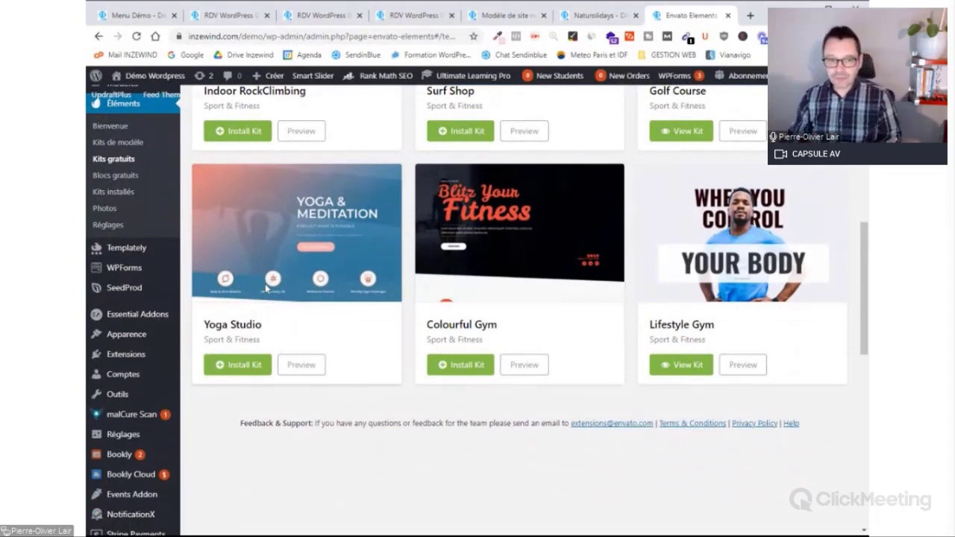
left_click(266, 289)
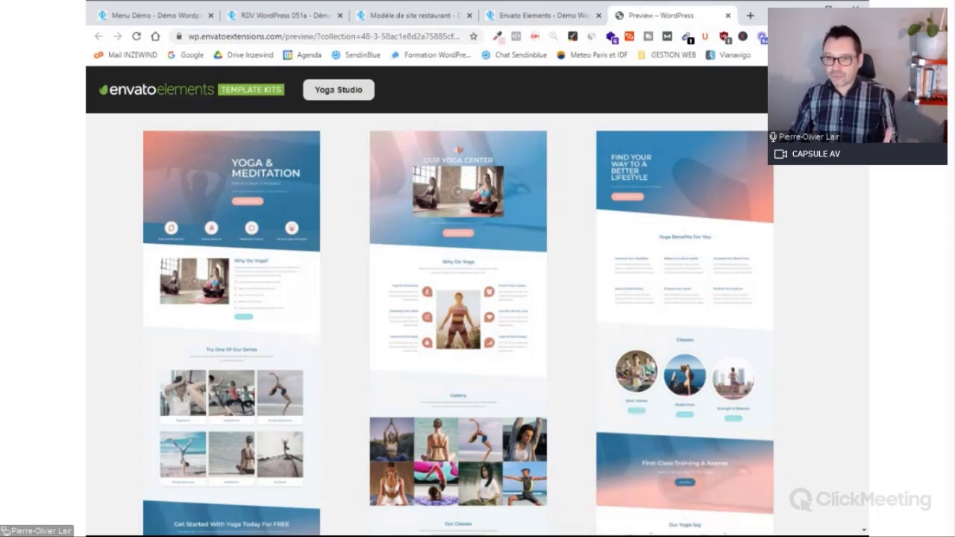
Look through all page designs in the Yoga Studio kit preview, from the home pages to the Popup template
scroll(458, 302, "down", 5)
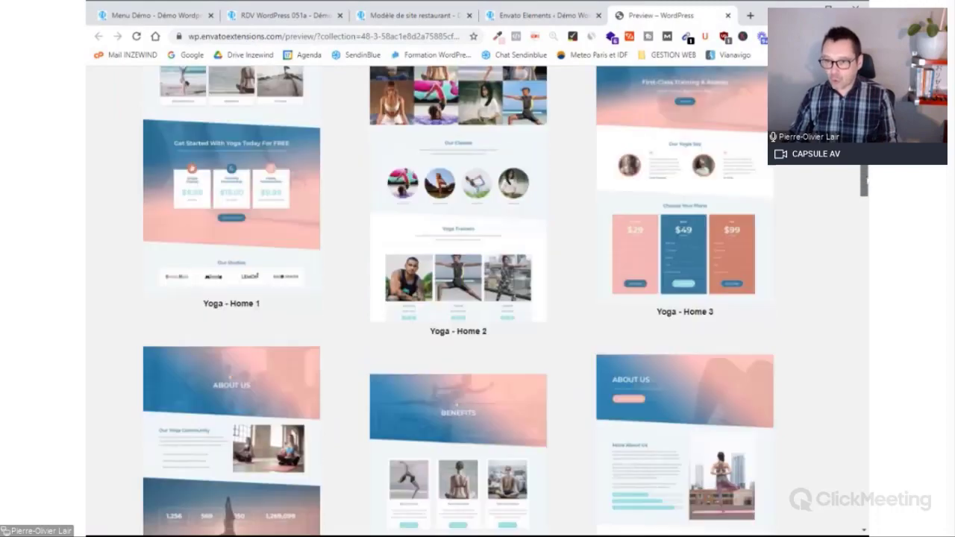
left_click_drag(866, 179, 865, 148)
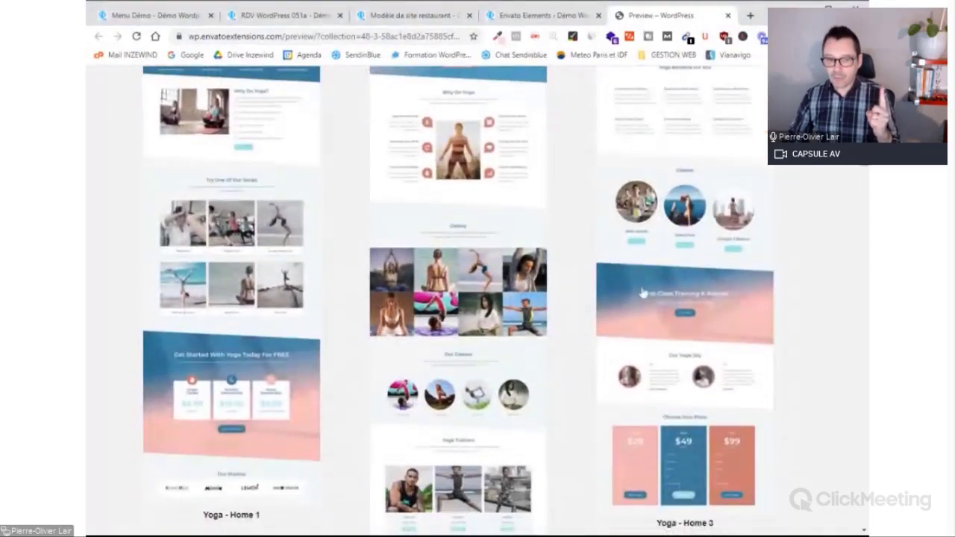
scroll(290, 458, "down", 1)
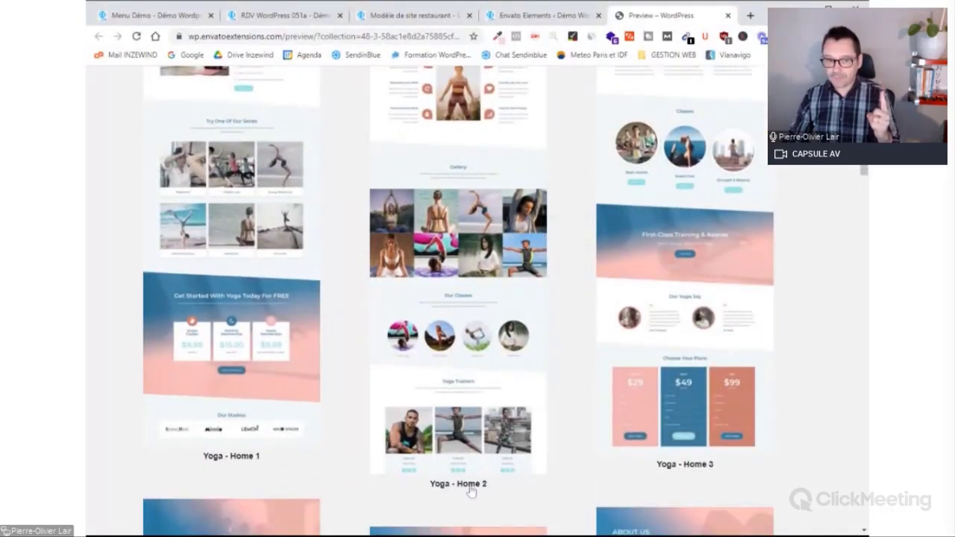
scroll(682, 469, "down", 4)
scroll(658, 450, "down", 4)
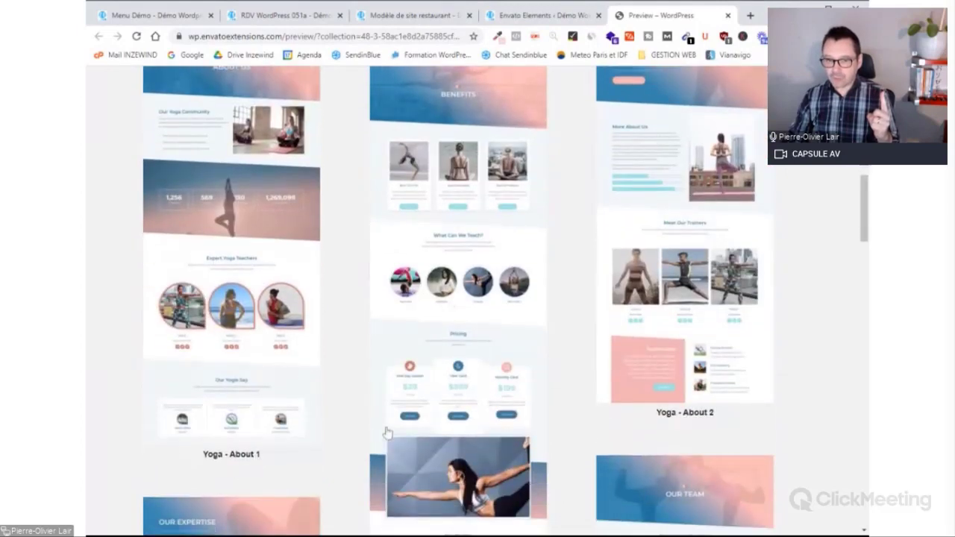
scroll(686, 375, "down", 2)
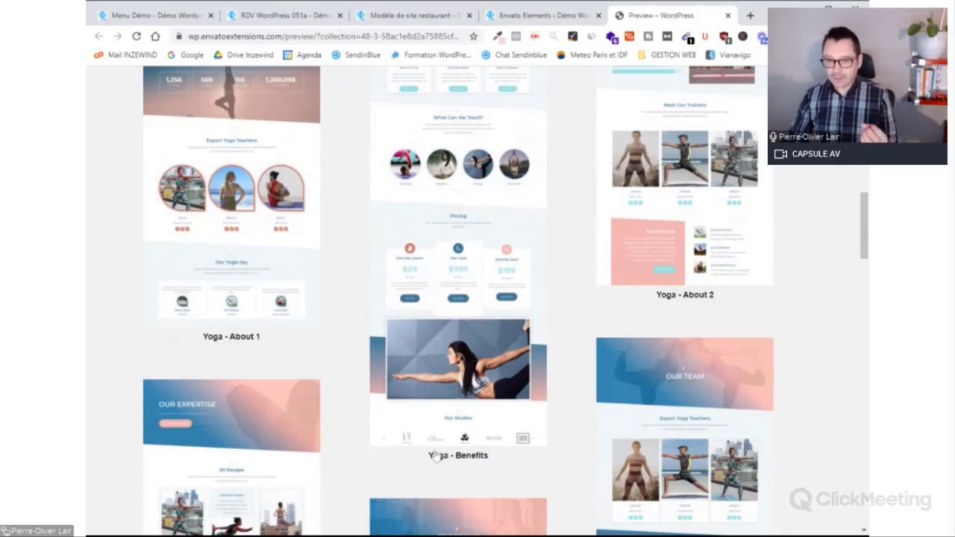
scroll(437, 456, "down", 10)
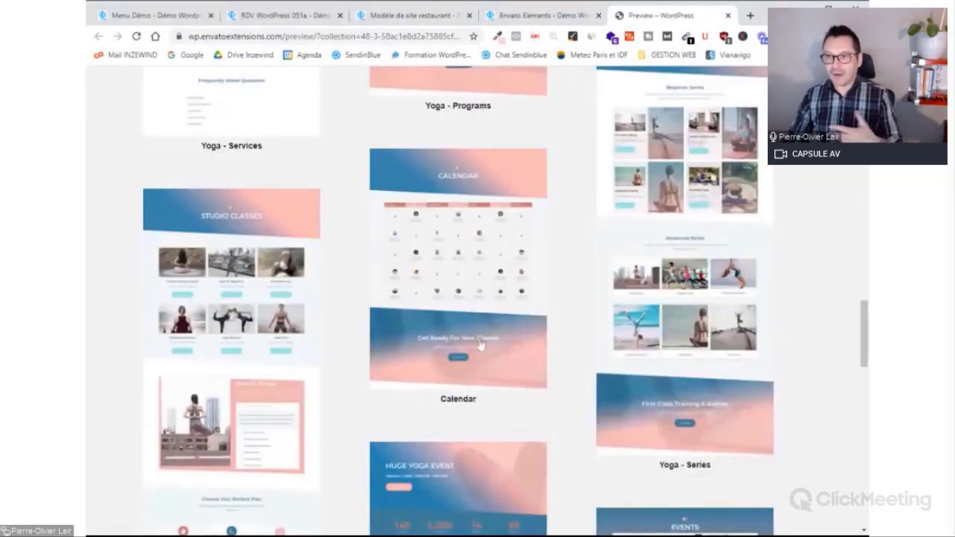
scroll(512, 424, "down", 2)
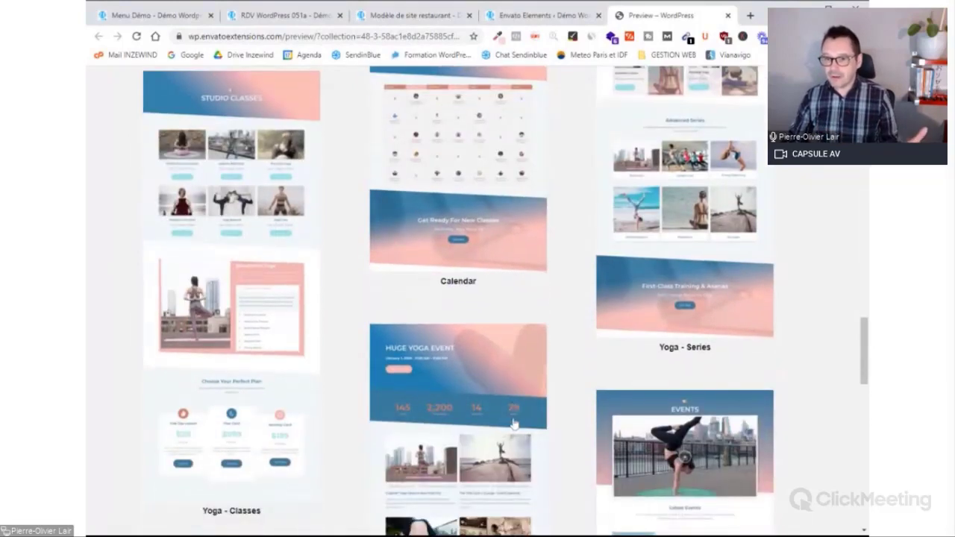
scroll(513, 423, "down", 5)
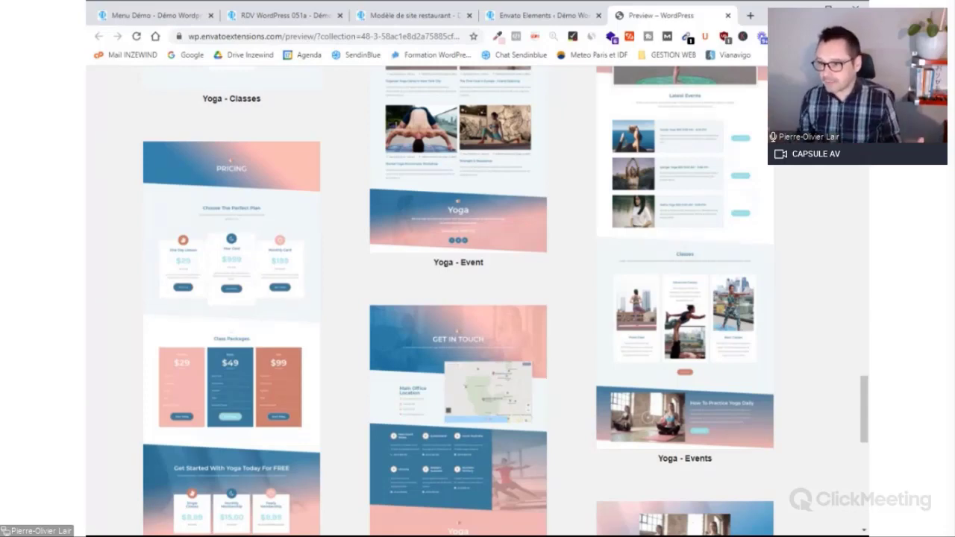
left_click_drag(864, 402, 866, 484)
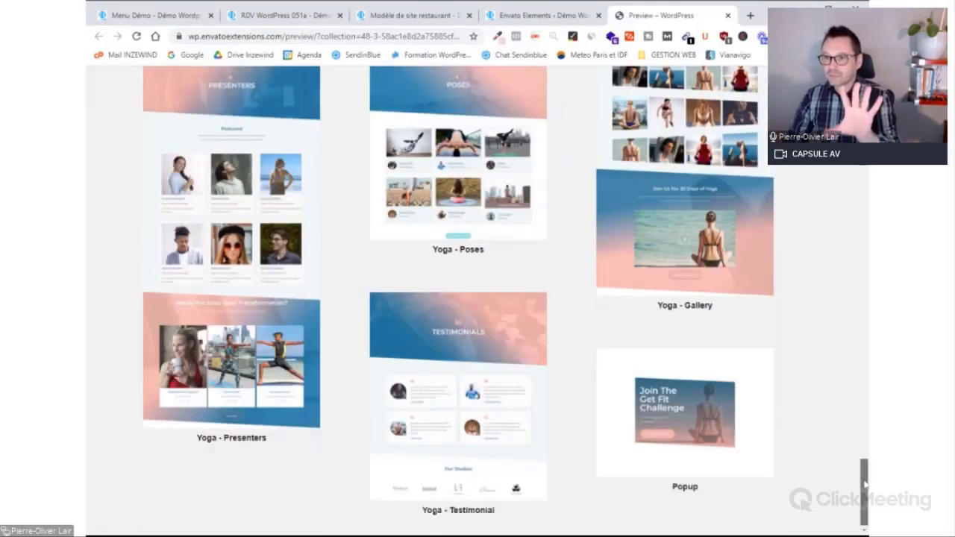
left_click_drag(865, 485, 619, 122)
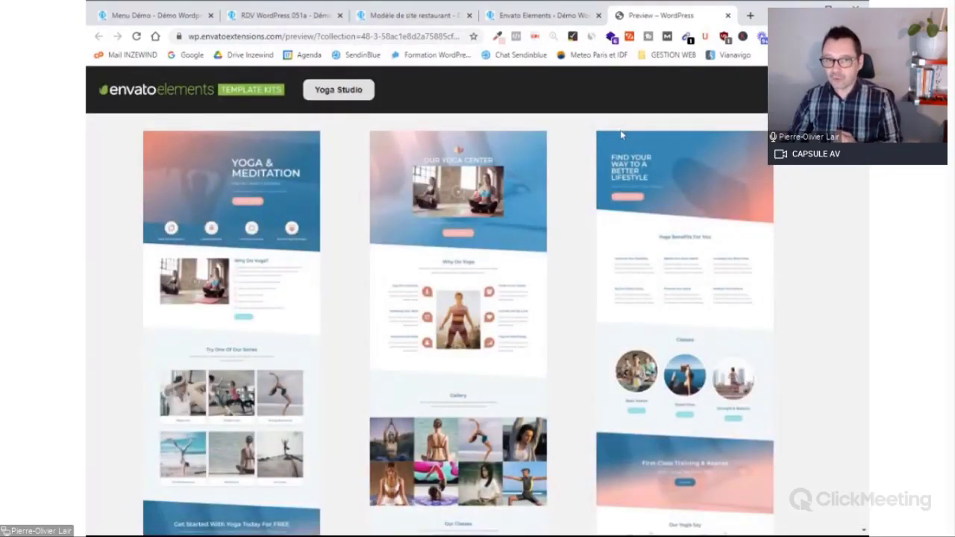
Return to the free kits list, install the Yoga Studio kit and open its templates
left_click(538, 15)
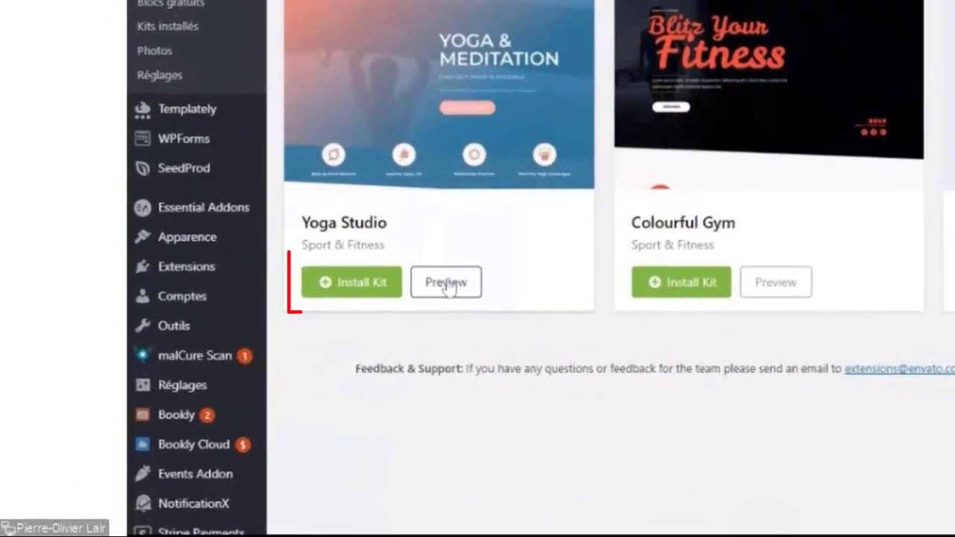
left_click(363, 289)
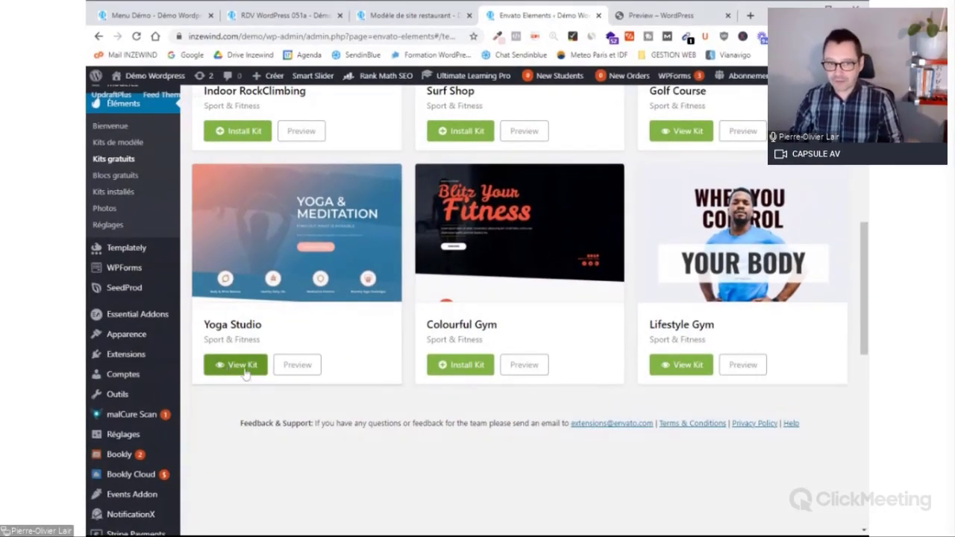
left_click(243, 365)
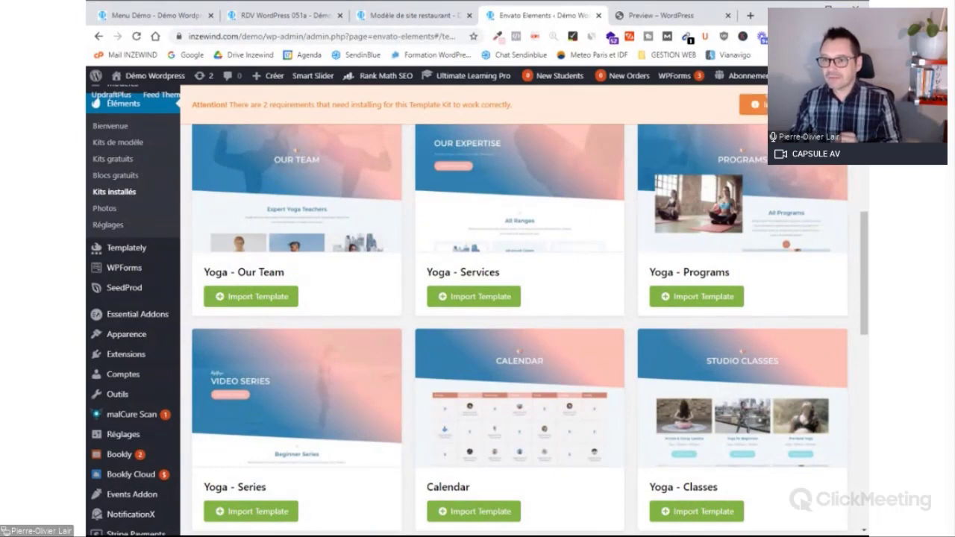
Check the Yoga Studio kit's missing requirements without installing them and view its templates down to Popup
left_click(780, 105)
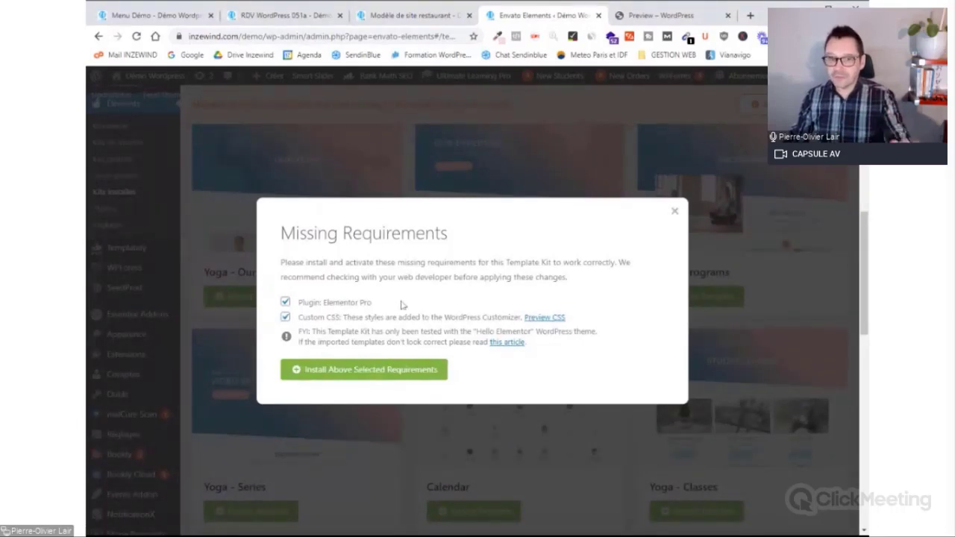
left_click(674, 211)
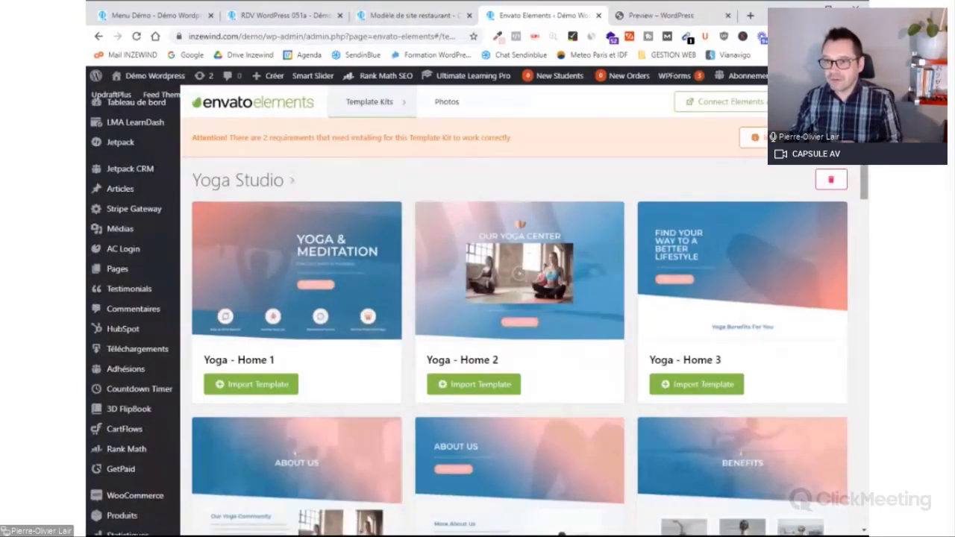
scroll(522, 314, "down", 2)
left_click_drag(863, 153, 864, 446)
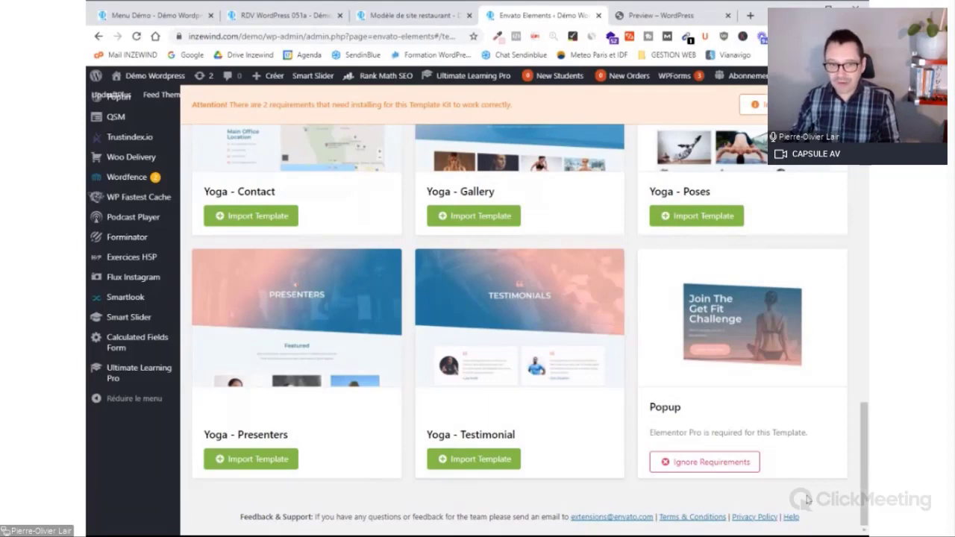
Go back over the installed Yoga Studio templates, including Contact, Events, Calendar, Home, About, Services and Pricing
scroll(411, 299, "up", 4)
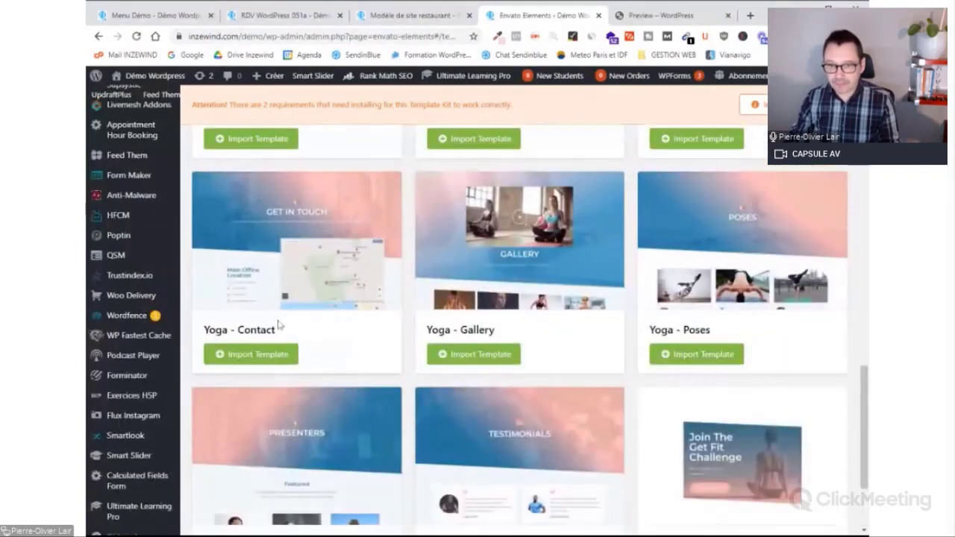
scroll(477, 305, "up", 3)
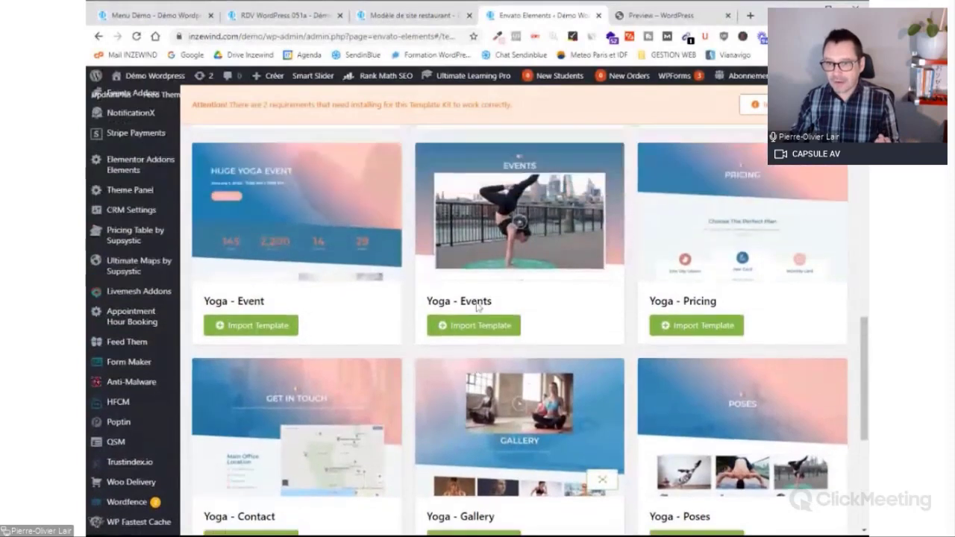
scroll(696, 329, "up", 3)
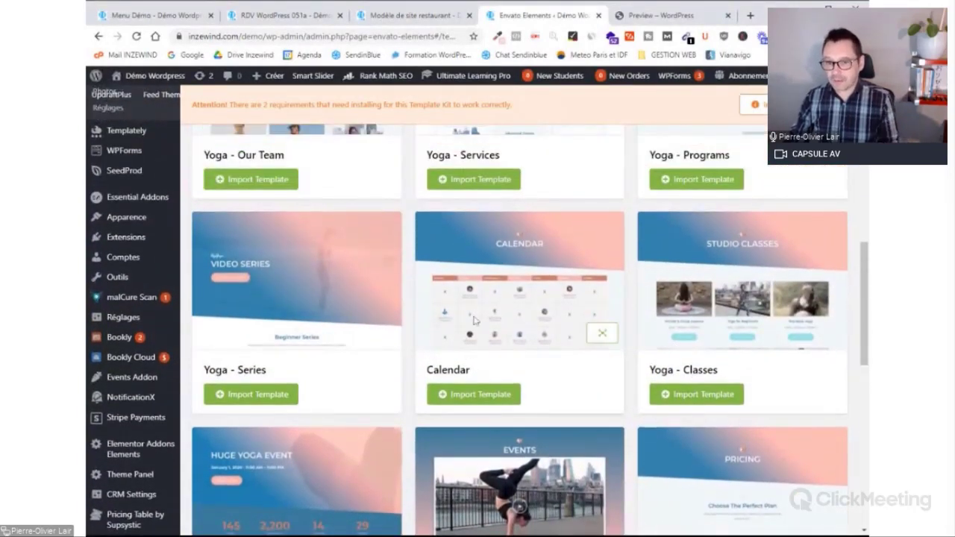
scroll(504, 327, "up", 1)
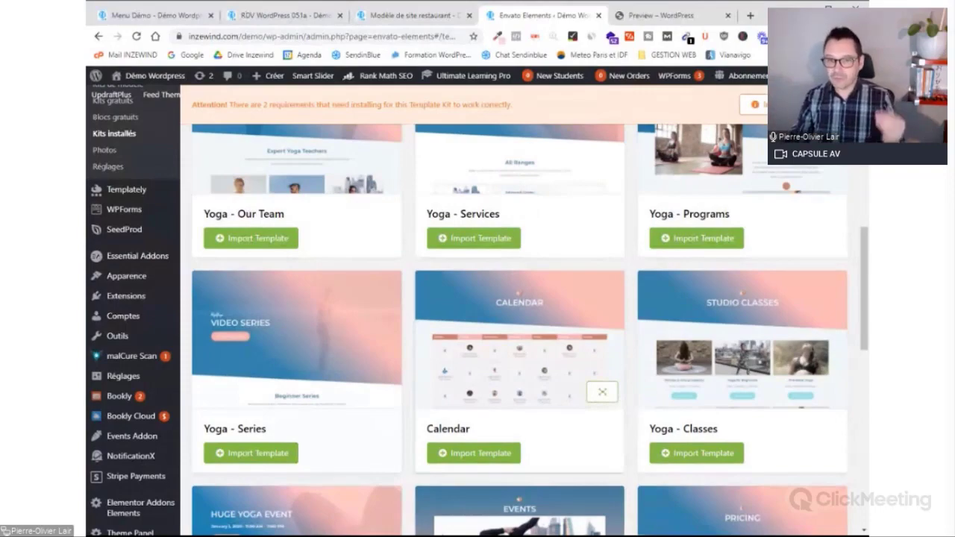
scroll(291, 373, "up", 6)
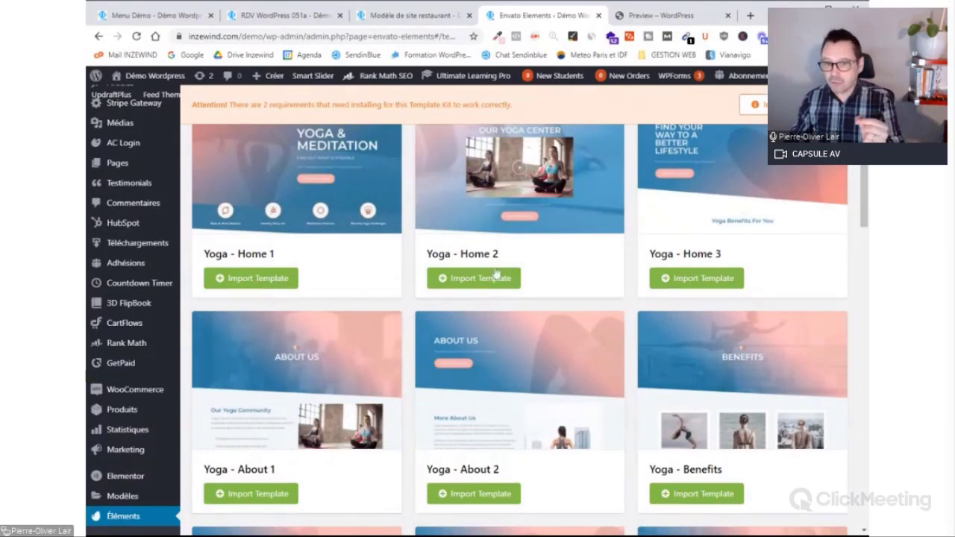
scroll(510, 254, "down", 3)
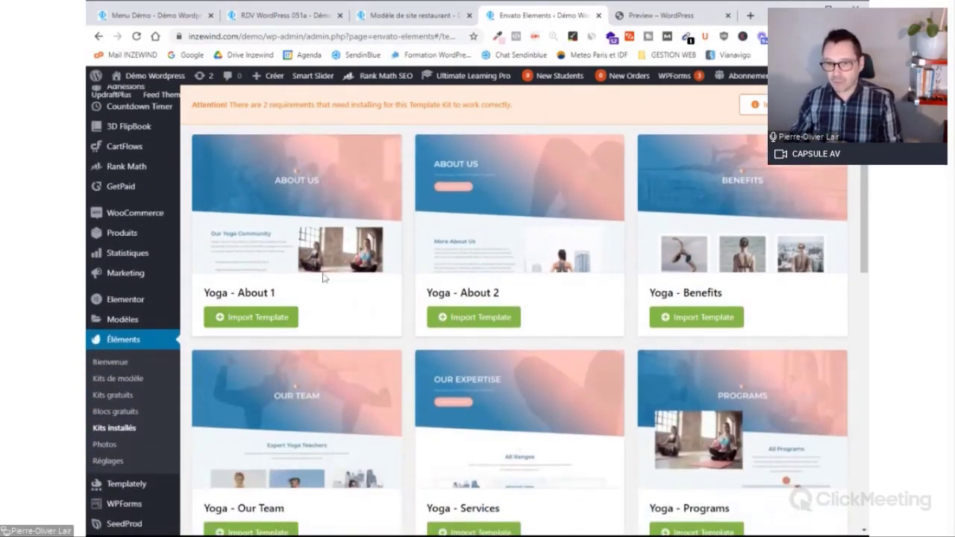
scroll(433, 287, "down", 2)
scroll(442, 288, "down", 4)
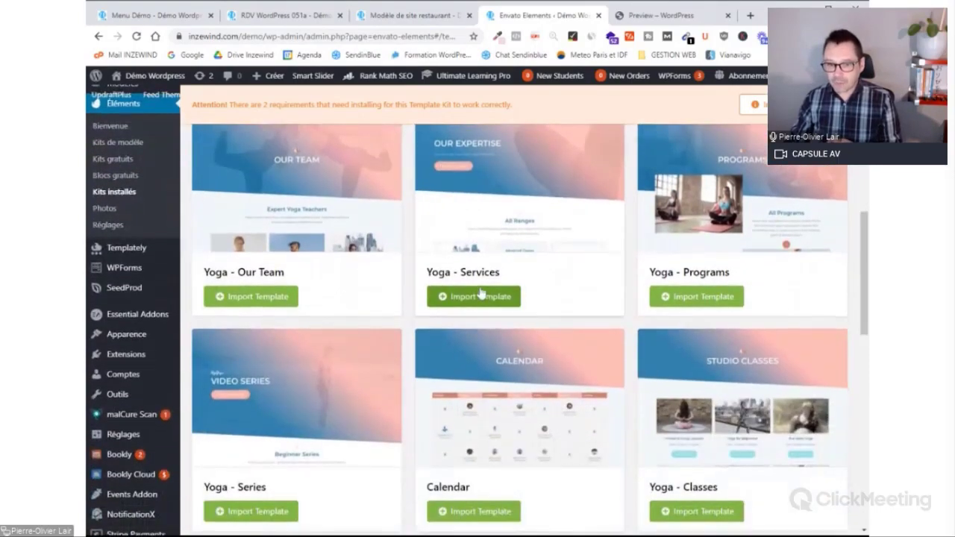
scroll(485, 358, "down", 3)
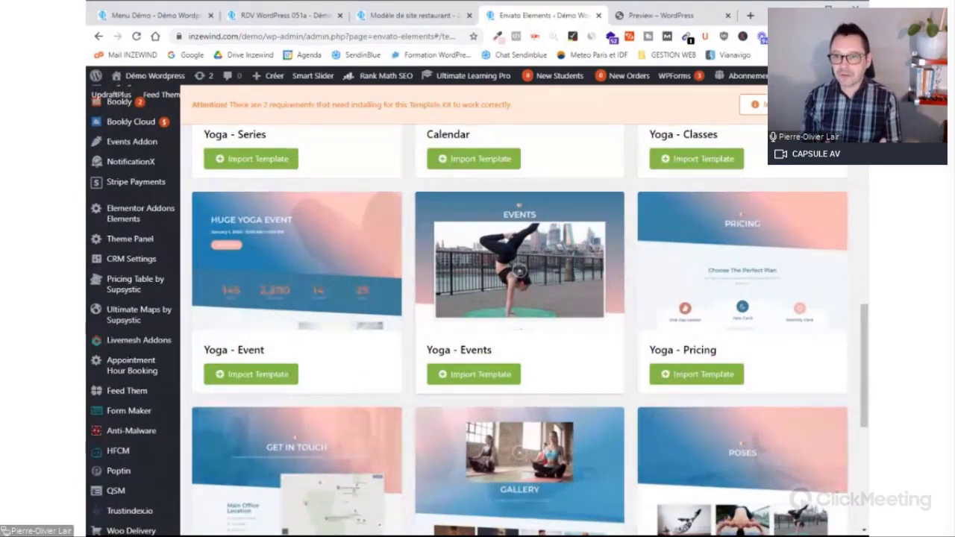
scroll(754, 308, "down", 1)
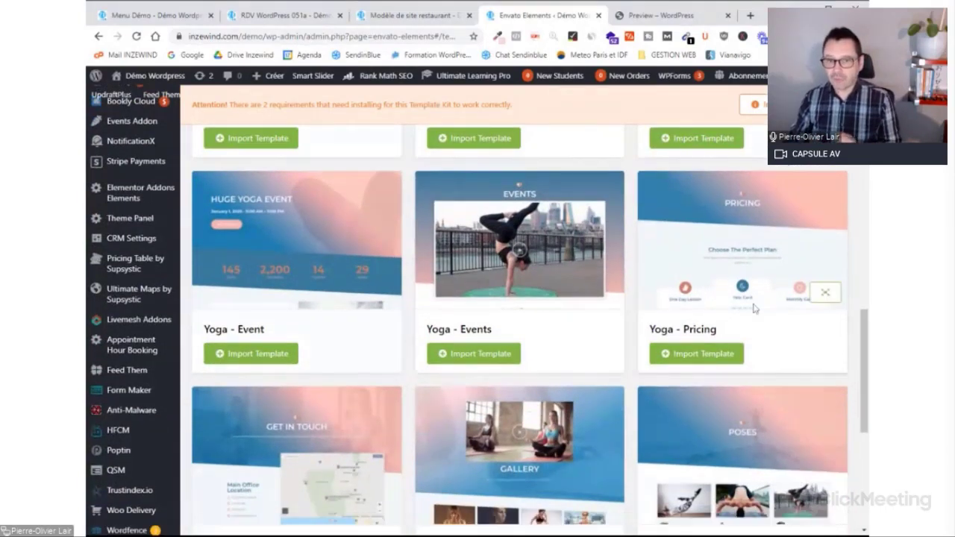
Preview the Yoga - Home 1 template at larger size, look over its sections and close the preview
scroll(754, 308, "up", 13)
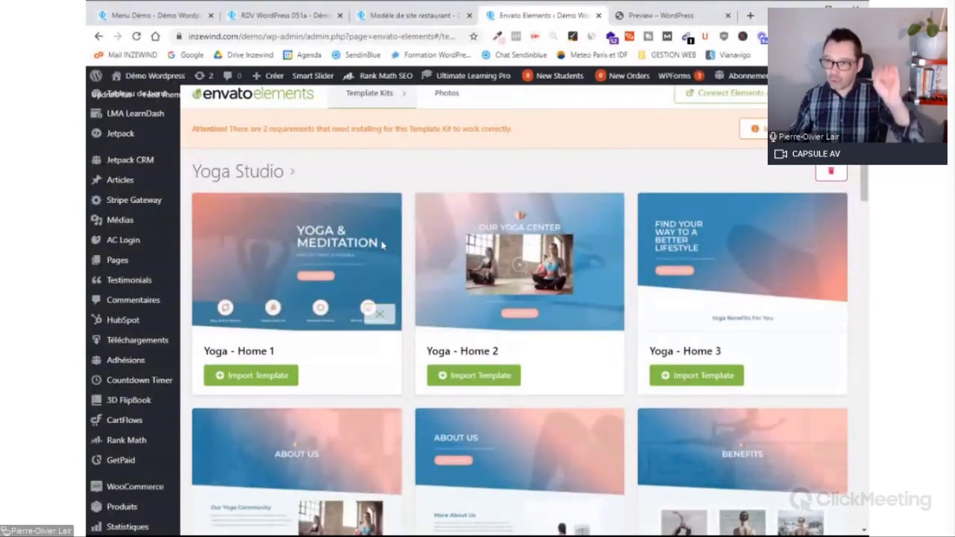
left_click(383, 319)
left_click_drag(704, 148, 694, 203)
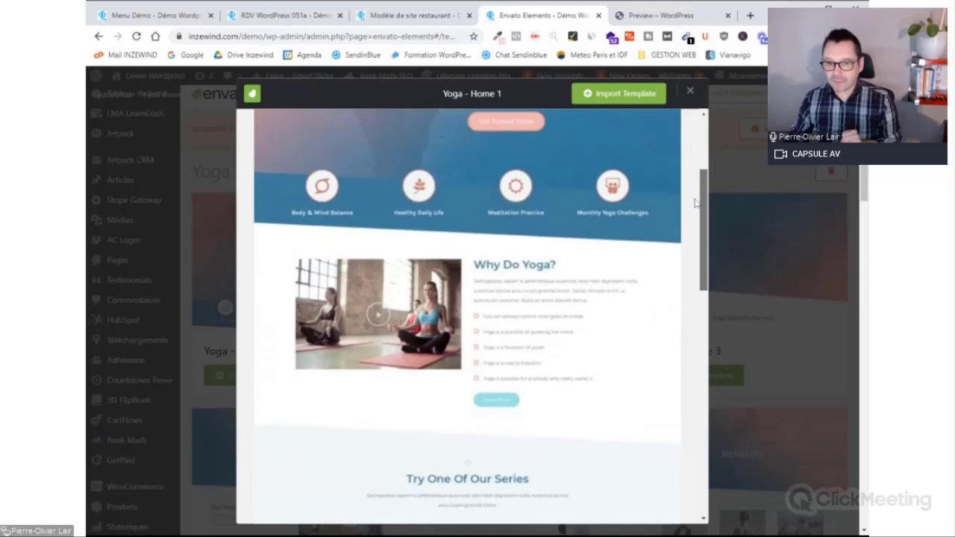
left_click_drag(694, 203, 694, 217)
left_click(689, 90)
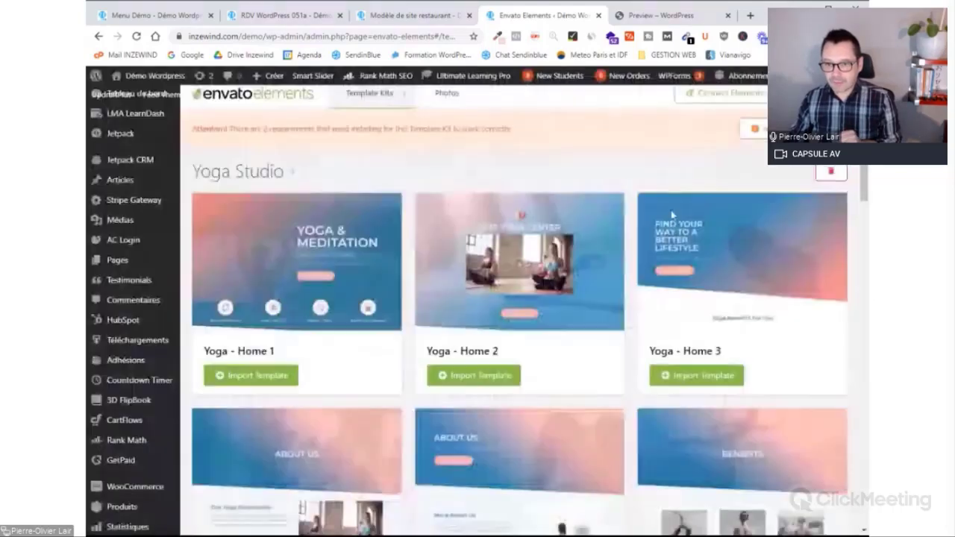
Preview the full Yoga - Home 3 template from its header through the Classes section to the end, and close it
left_click(693, 297)
left_click_drag(700, 176, 704, 275)
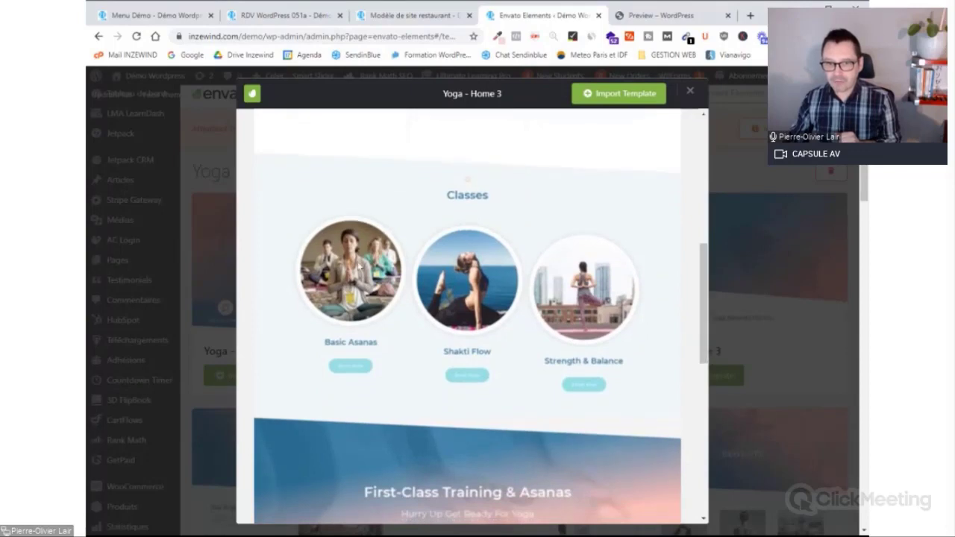
scroll(359, 266, "down", 8)
left_click_drag(706, 441, 721, 179)
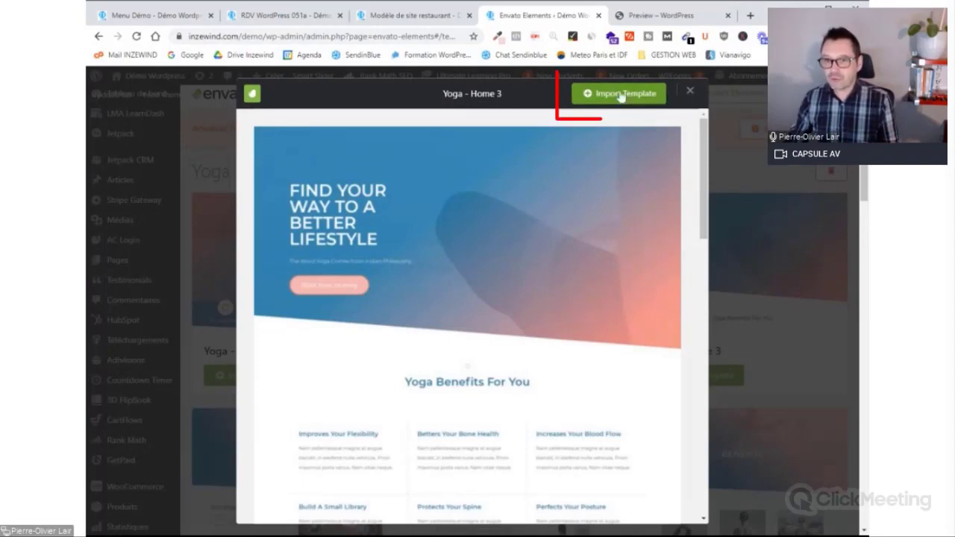
left_click(689, 92)
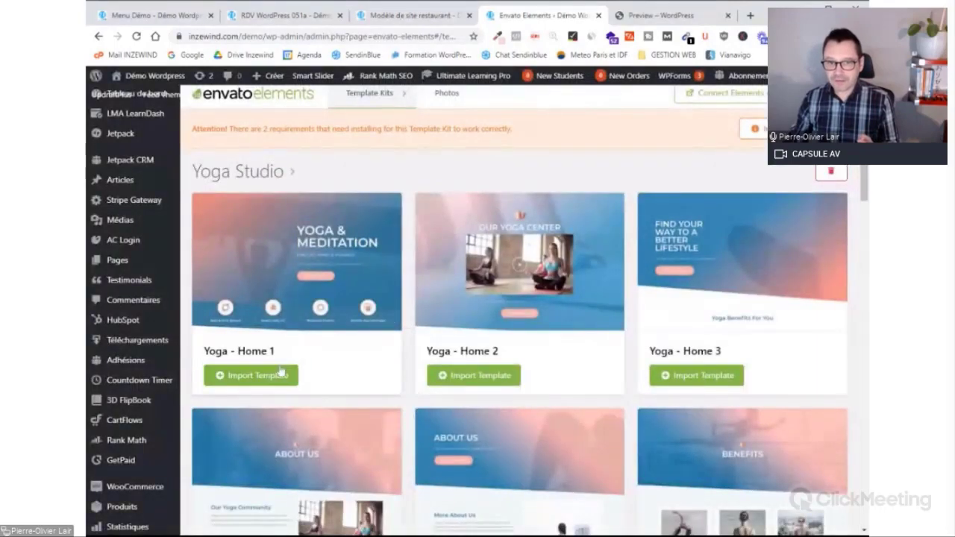
scroll(734, 316, "down", 1)
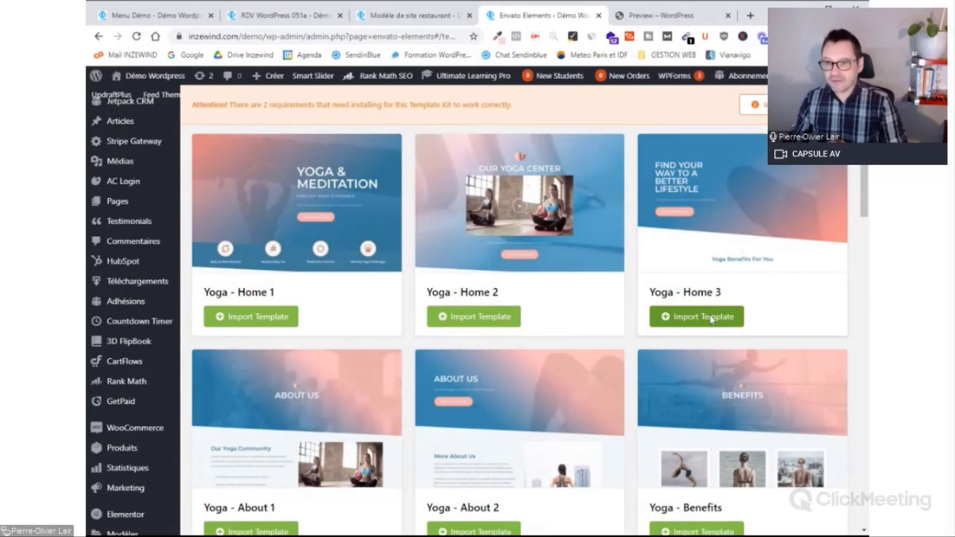
scroll(637, 309, "down", 5)
scroll(637, 309, "up", 5)
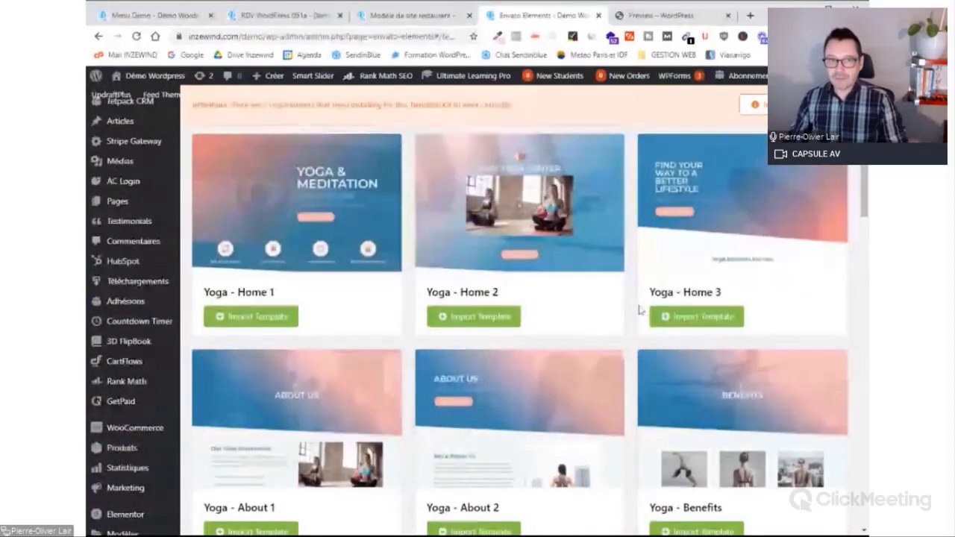
Open the RDV #051 page from the demo menu for editing with Elementor, closing the RDV WordPress 051a and restaurant template tabs
left_click(176, 18)
scroll(499, 211, "down", 4)
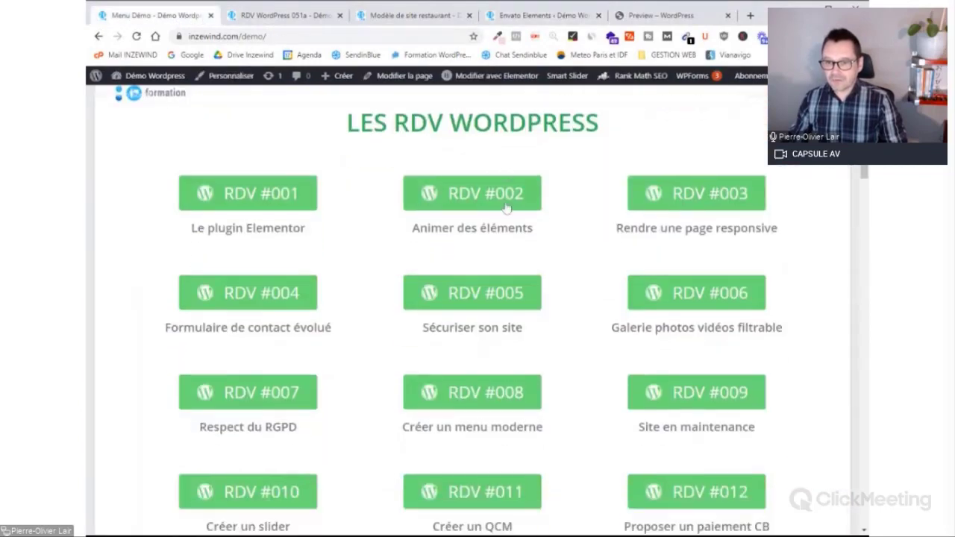
scroll(498, 211, "down", 9)
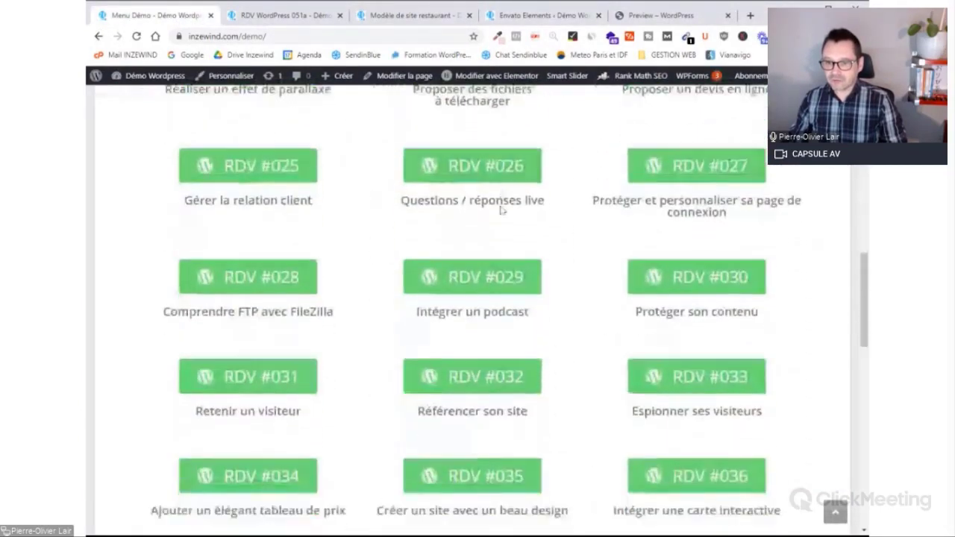
scroll(502, 212, "down", 7)
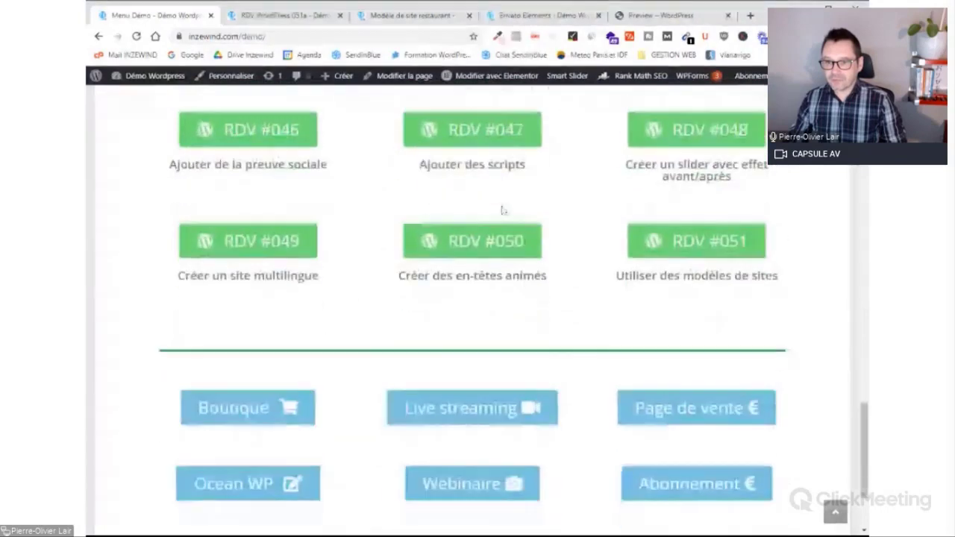
left_click(706, 298)
left_click(339, 15)
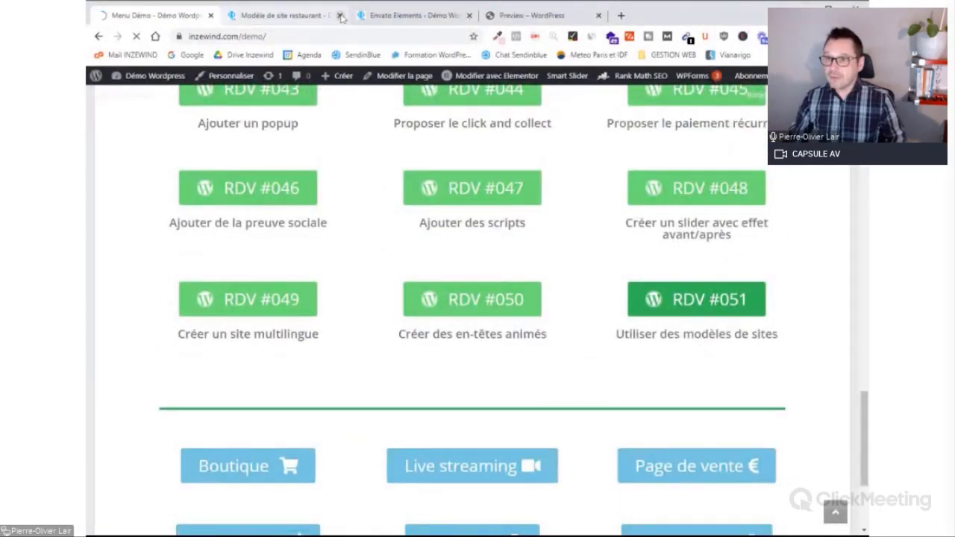
left_click(340, 15)
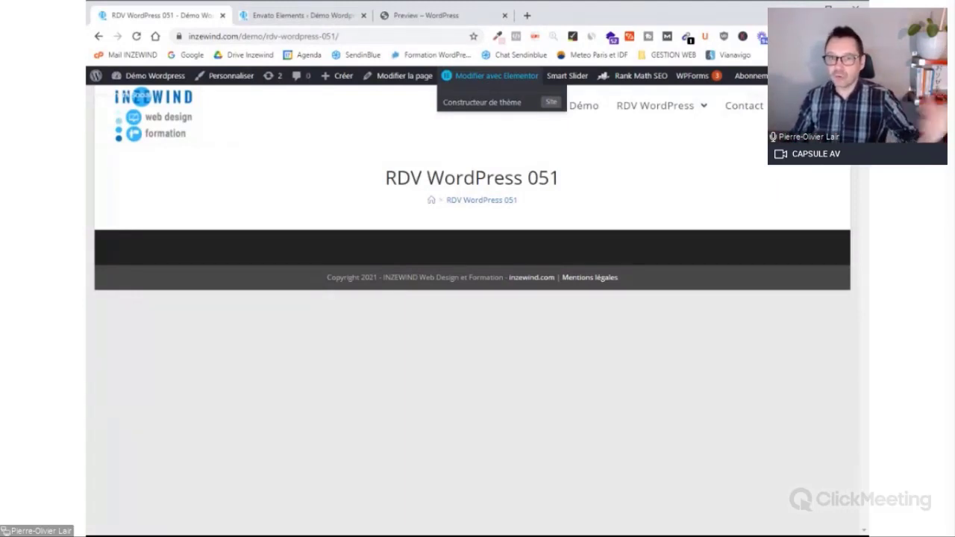
left_click(490, 82)
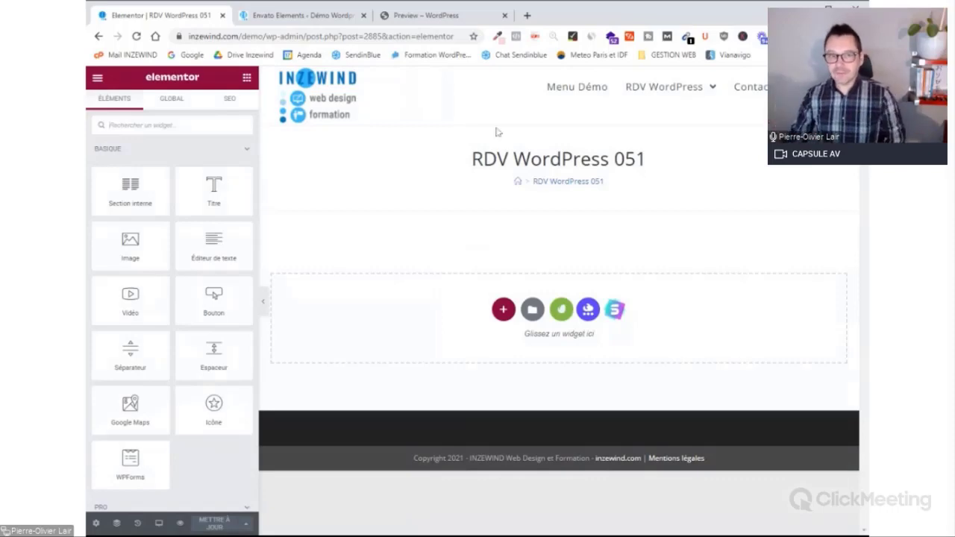
Open the Envato Elements library on the empty RDV WordPress 051 page and look over its installed and free template kits
left_click(302, 15)
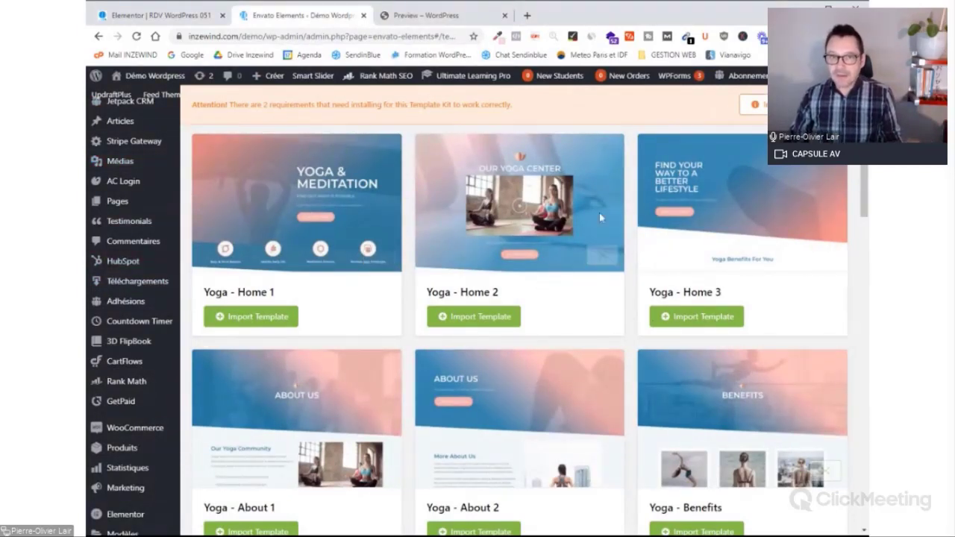
left_click(178, 21)
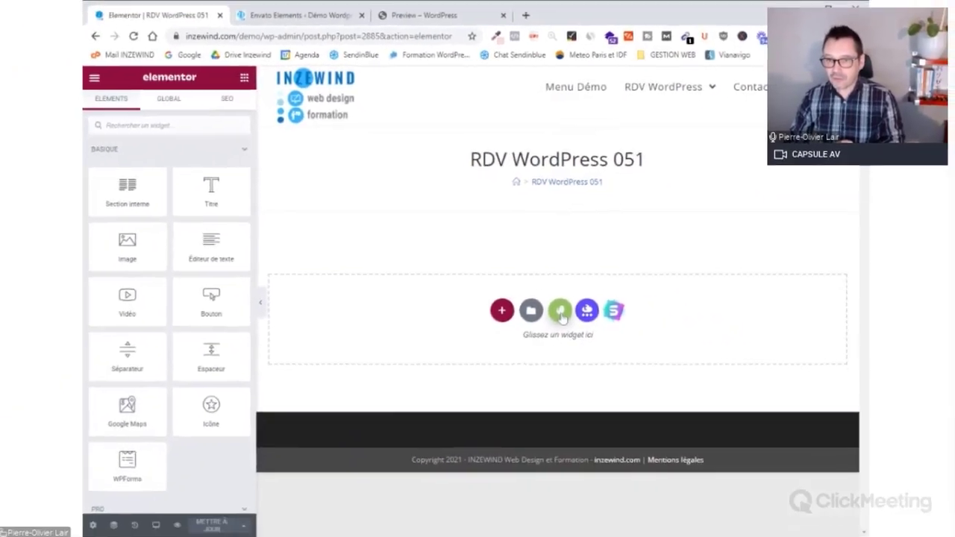
left_click(561, 311)
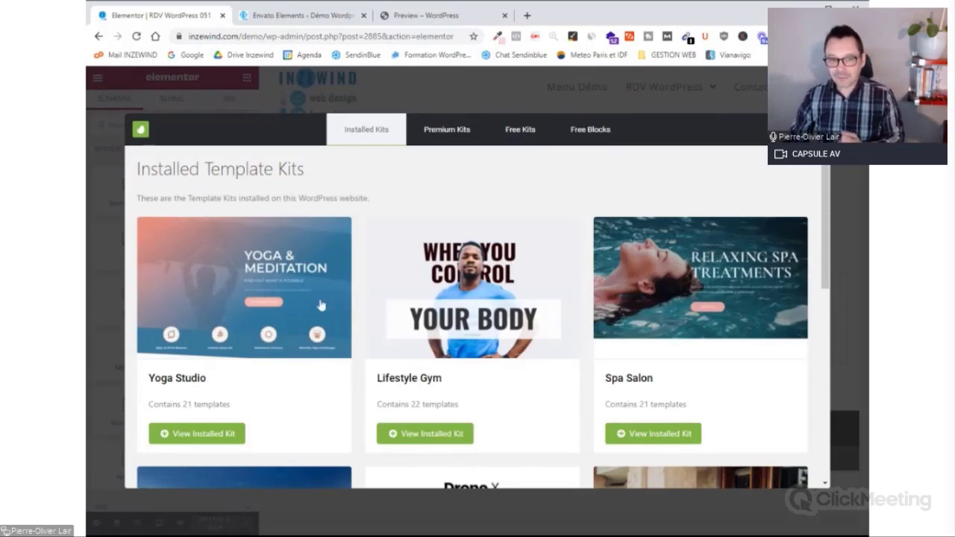
scroll(283, 294, "down", 1)
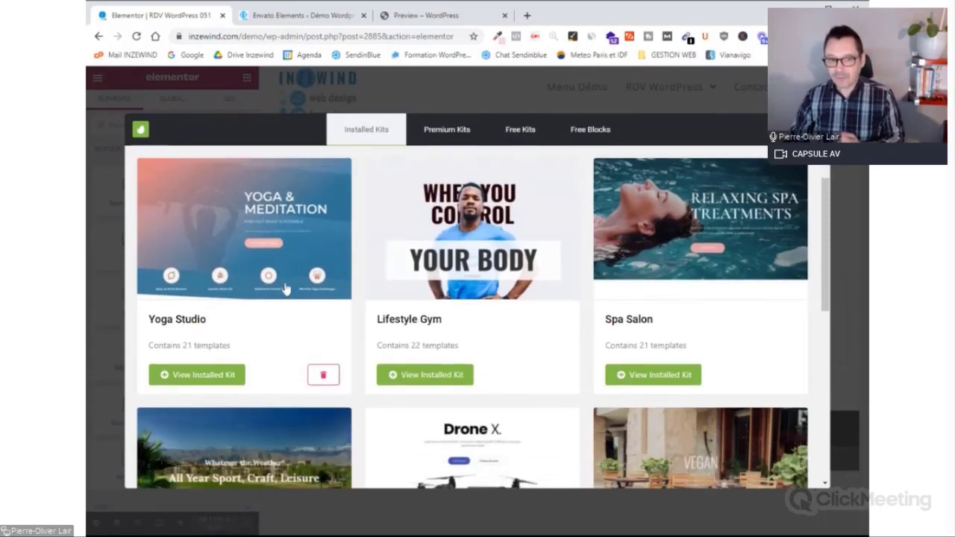
scroll(283, 290, "up", 1)
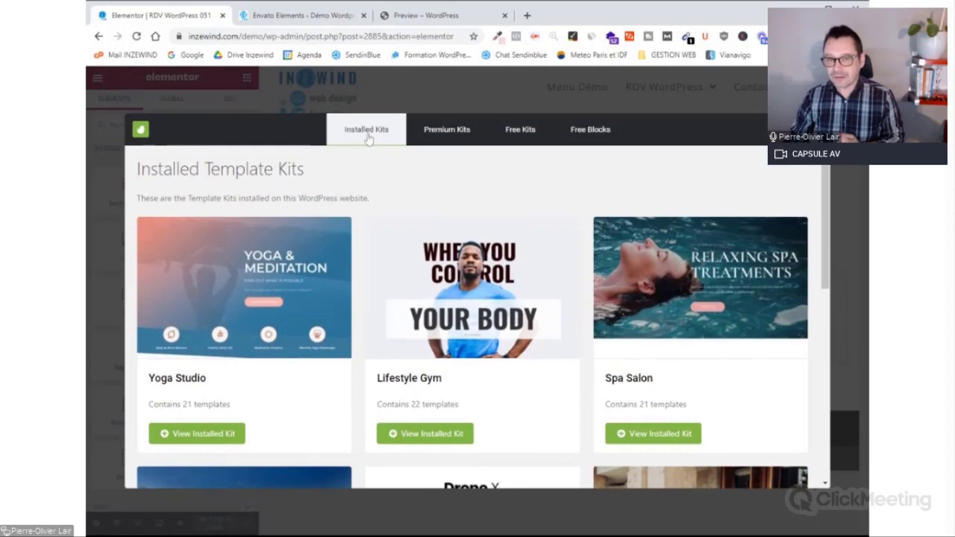
left_click(507, 134)
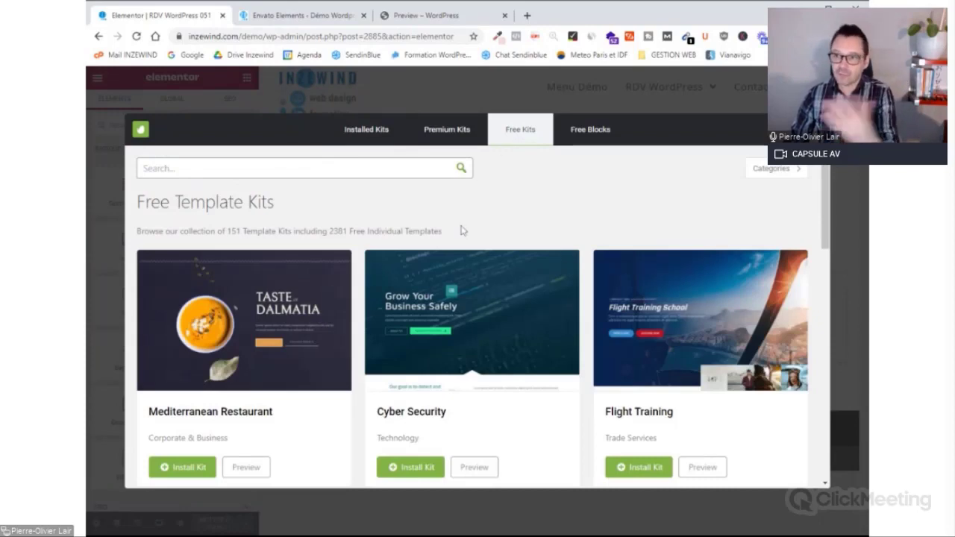
scroll(561, 348, "down", 2)
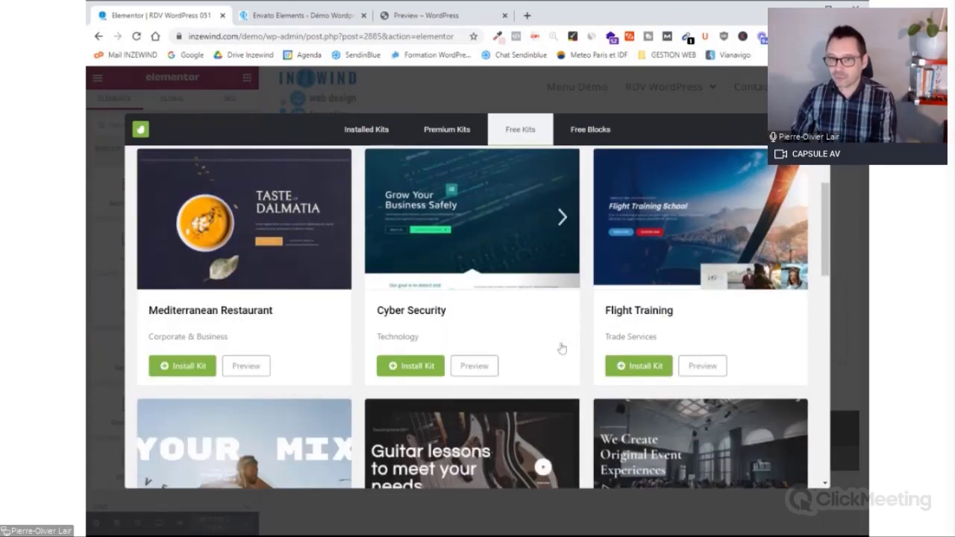
scroll(560, 345, "up", 2)
Insert the Yoga - Home 3 template from the installed Yoga Studio kit into the page
left_click(365, 138)
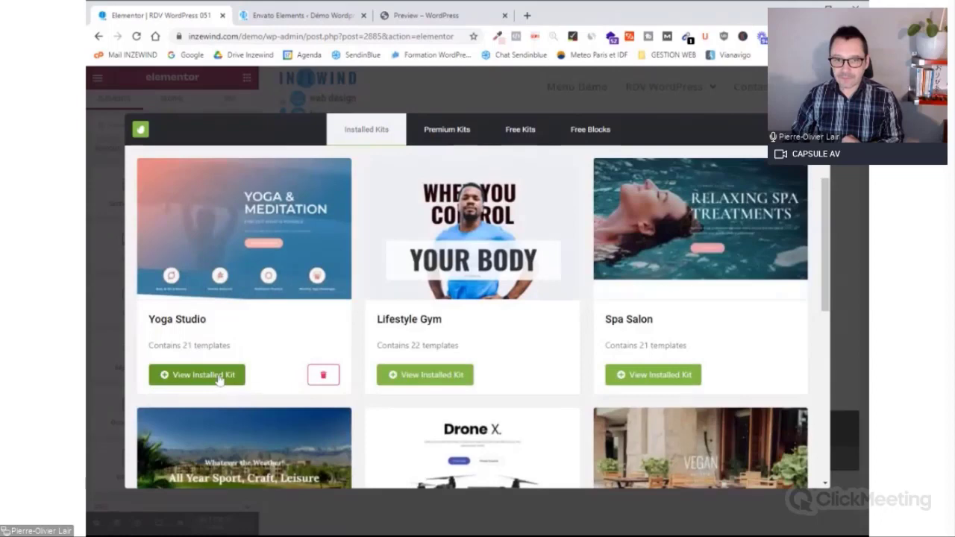
left_click(219, 375)
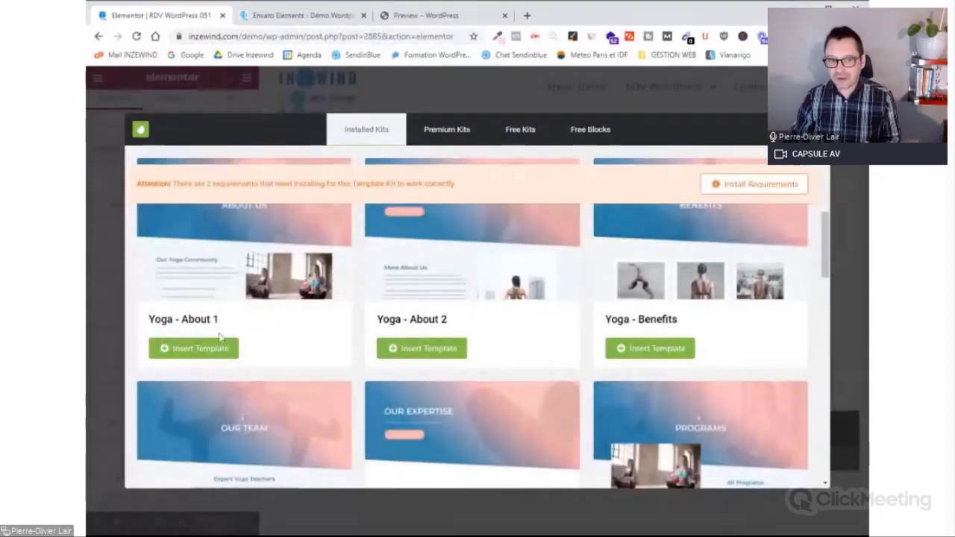
scroll(395, 335, "up", 3)
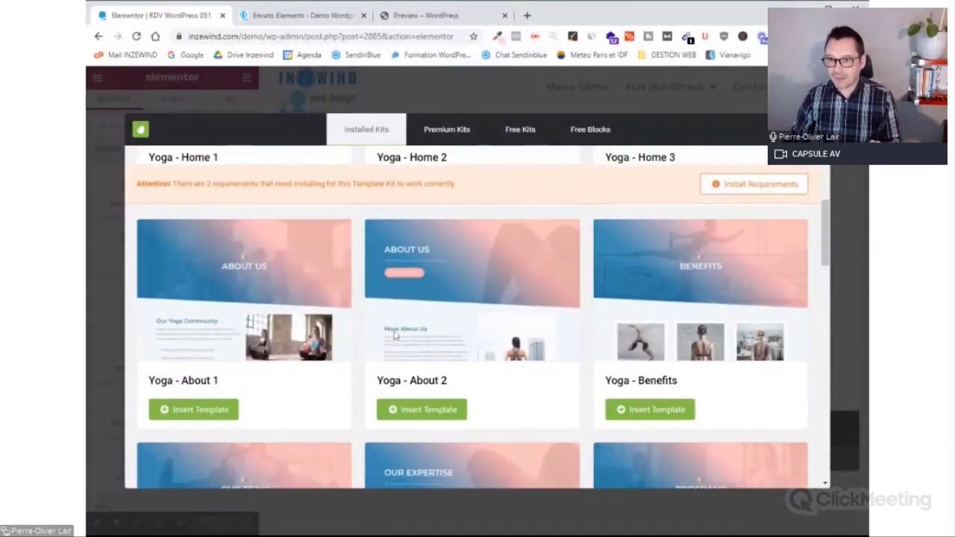
scroll(391, 335, "up", 3)
mouse_move(595, 341)
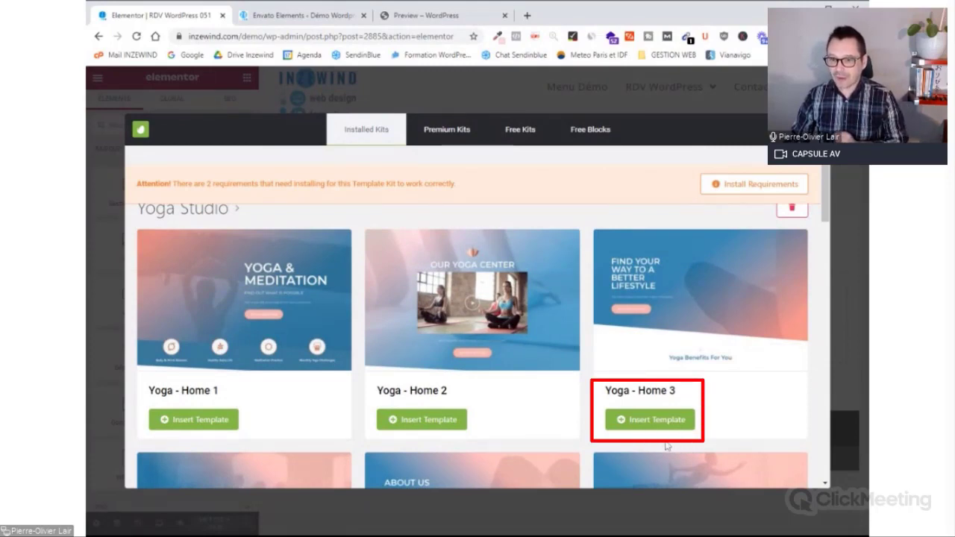
left_click(660, 420)
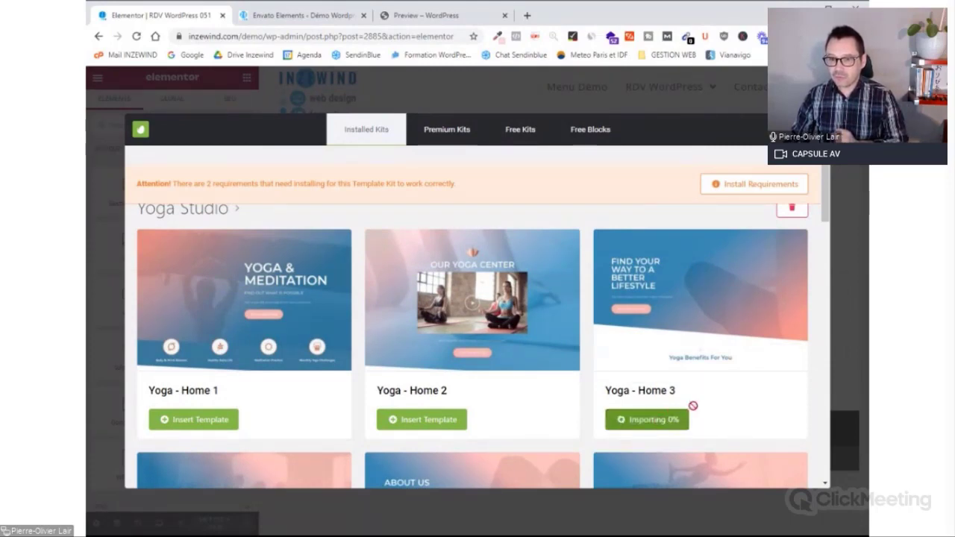
scroll(720, 400, "down", 1)
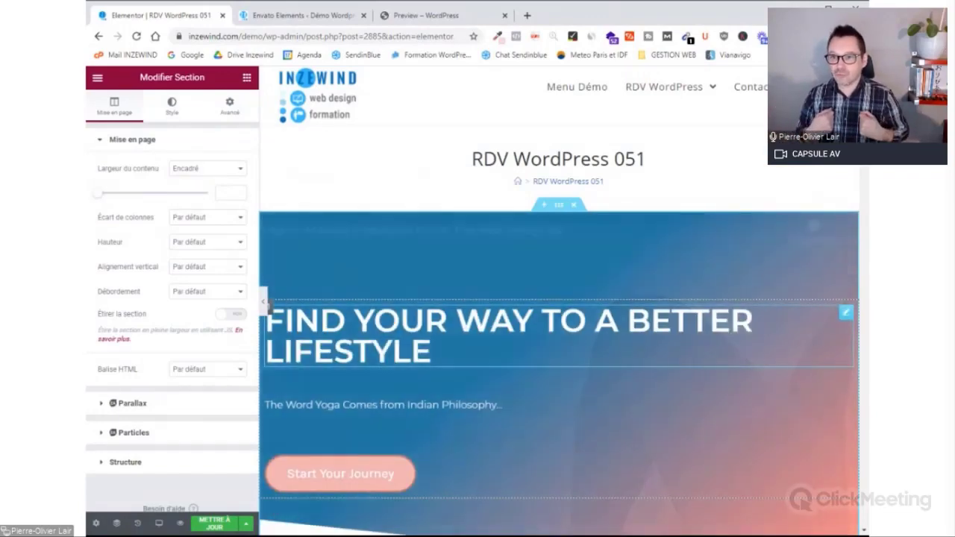
Review the inserted page from its header through Yoga Benefits, Classes and Choose Your Plans, and return to its beginning
scroll(560, 298, "down", 3)
scroll(560, 298, "down", 3)
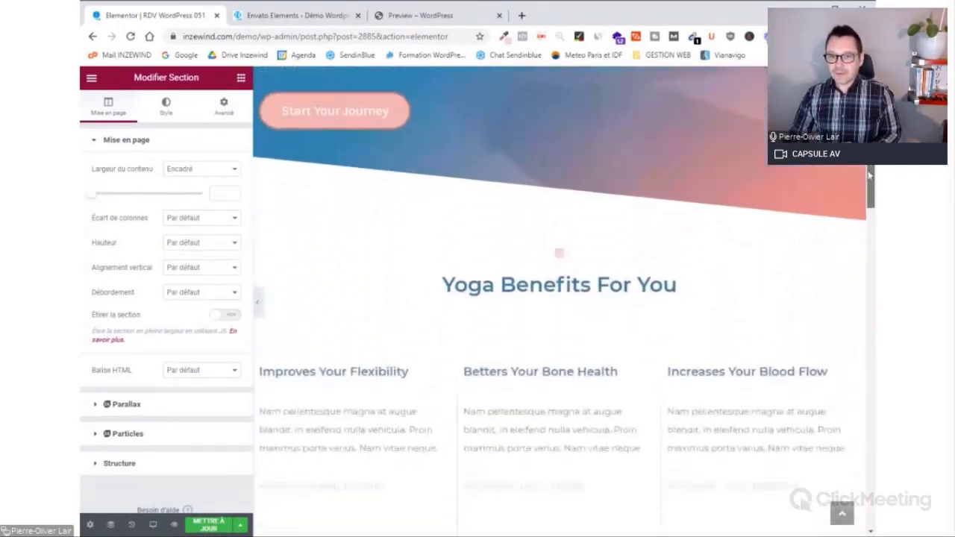
scroll(560, 299, "up", 5)
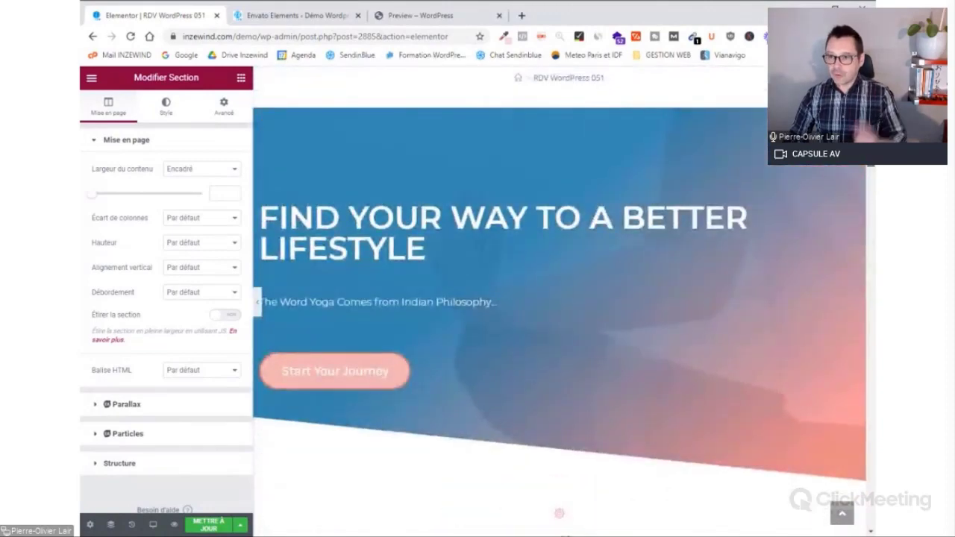
scroll(386, 250, "down", 2)
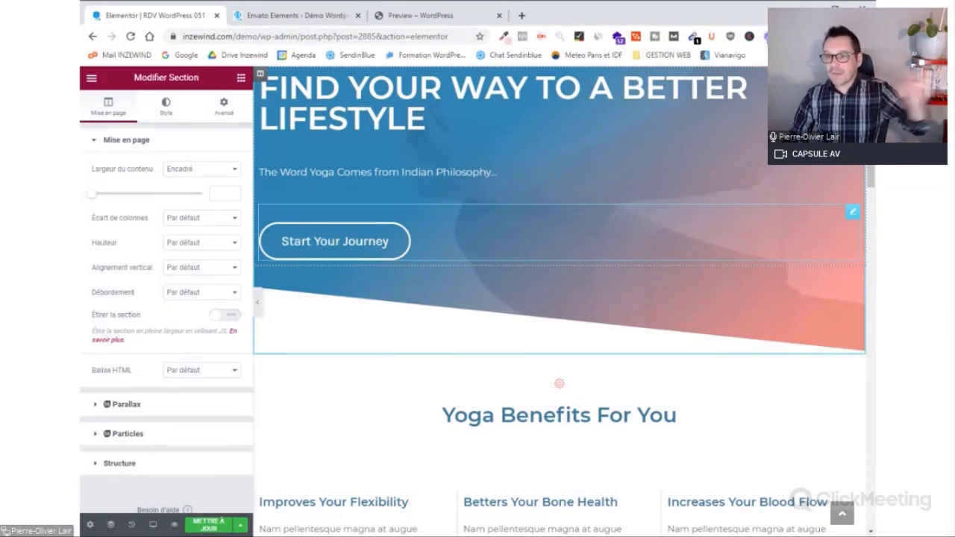
scroll(391, 327, "down", 4)
scroll(391, 327, "down", 5)
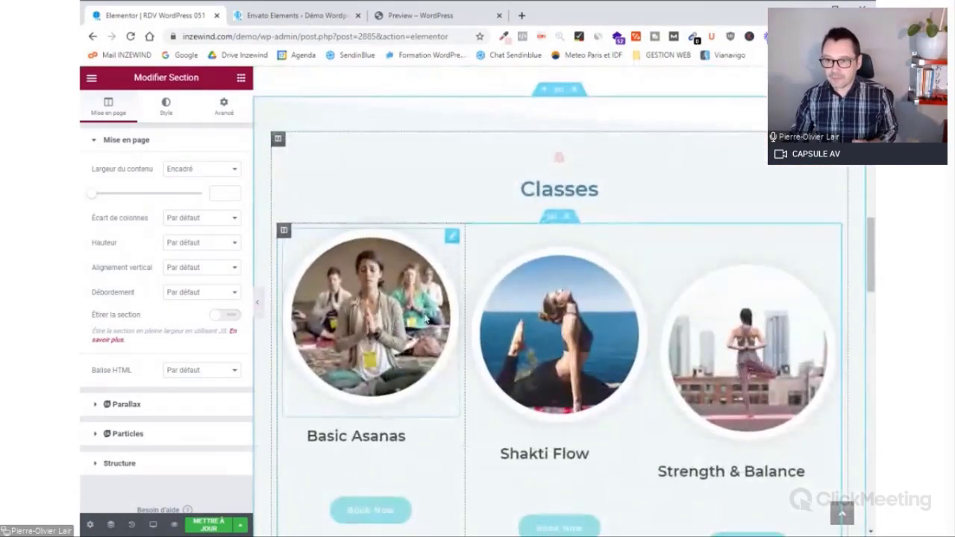
left_click_drag(871, 278, 866, 410)
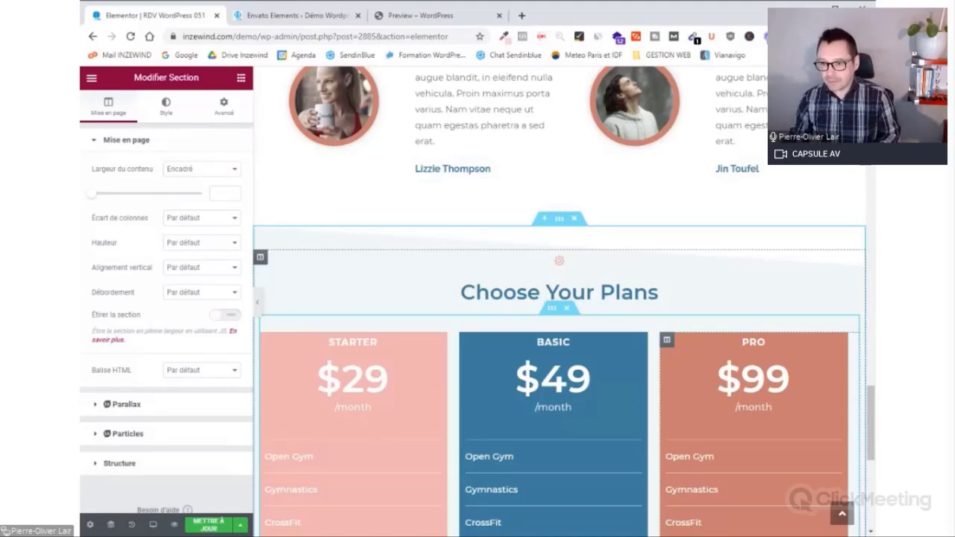
left_click_drag(871, 427, 869, 113)
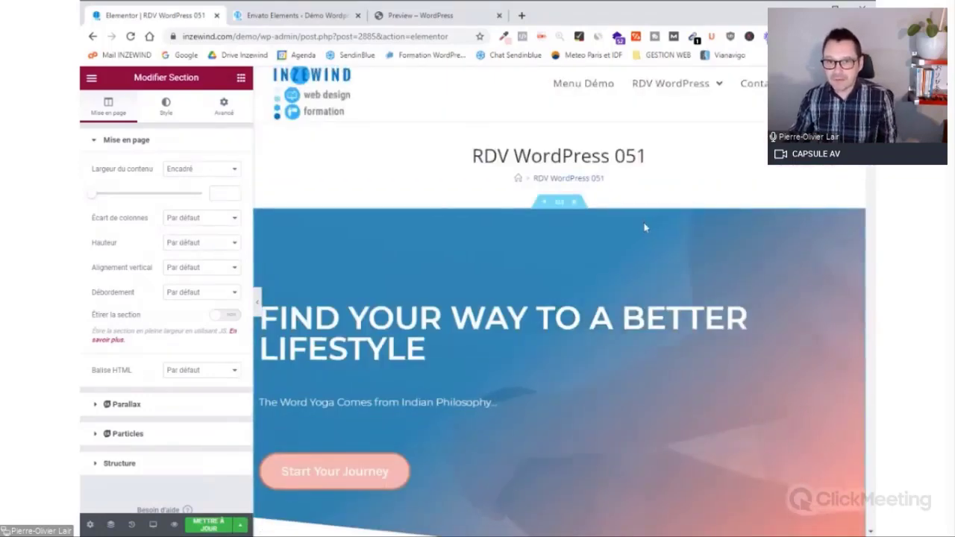
Change the header section's background overlay gradient to light green as first colour and light blue as second colour
scroll(619, 241, "down", 2)
scroll(618, 240, "up", 1)
left_click(562, 145)
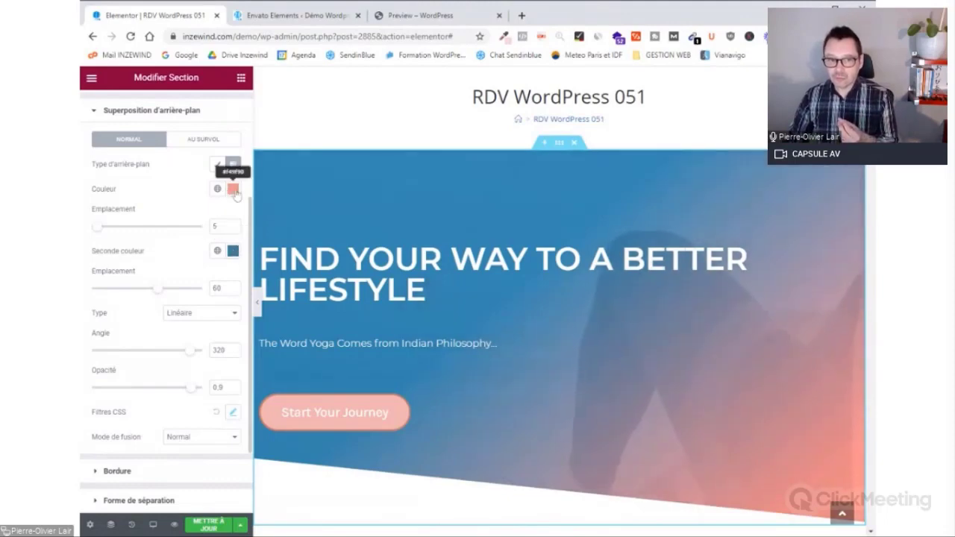
left_click(232, 189)
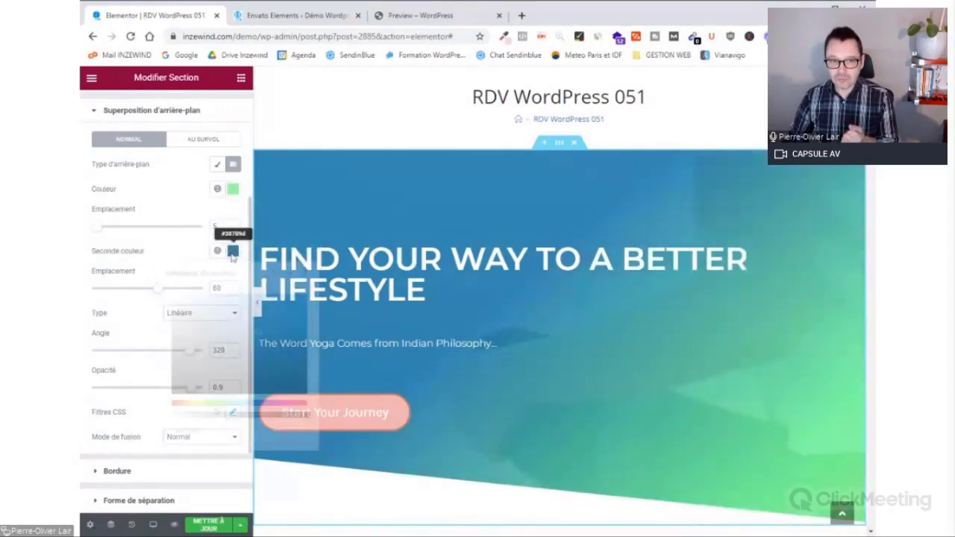
left_click(233, 250)
left_click_drag(261, 334, 224, 306)
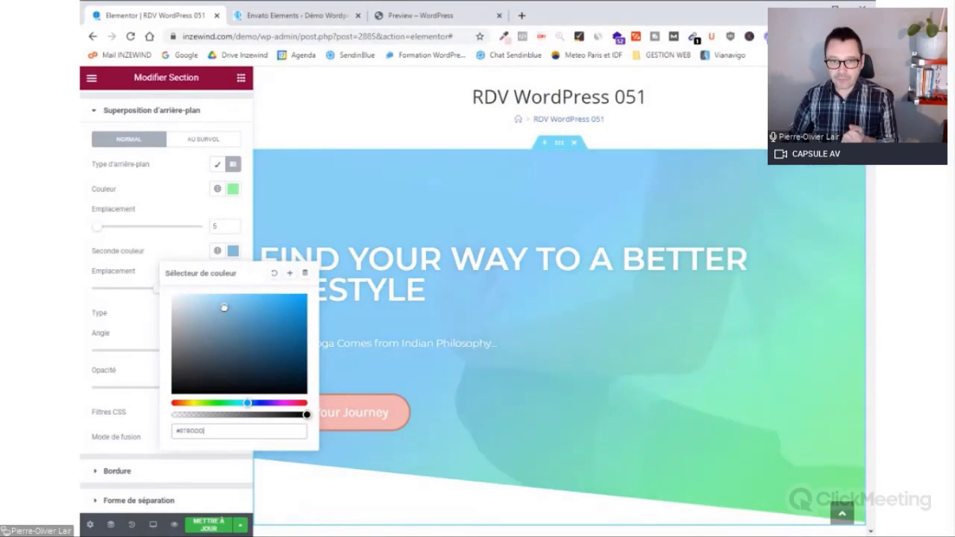
left_click(190, 205)
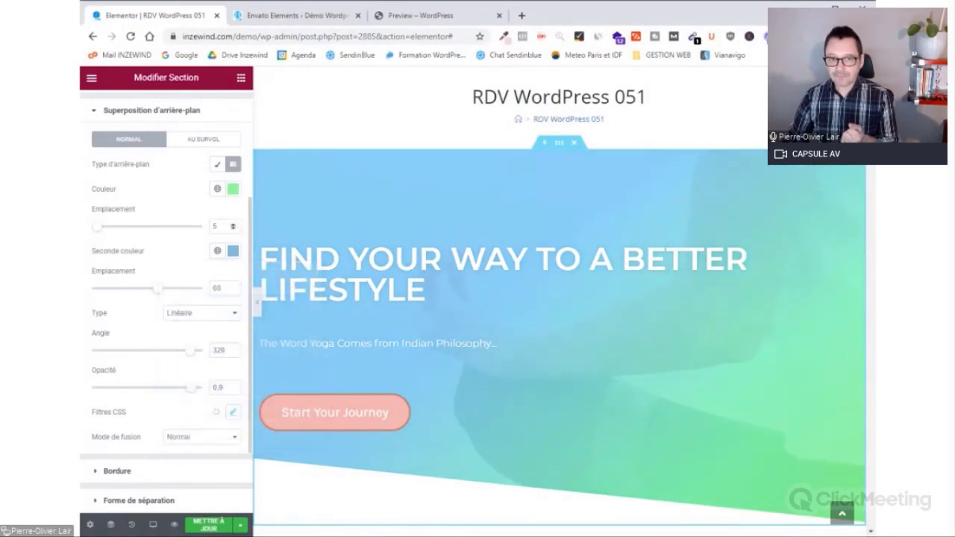
left_click(415, 125)
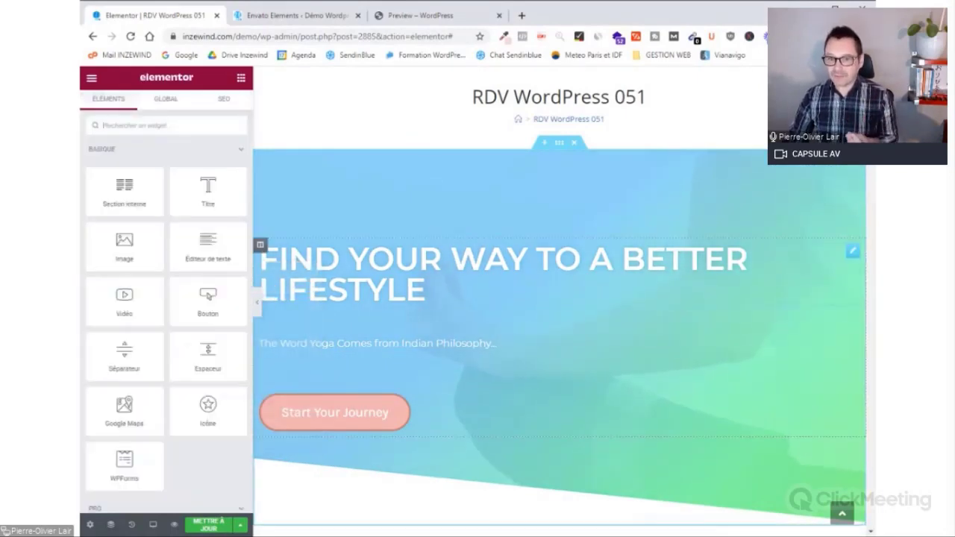
Set the header's Start Your Journey button background to the green global colour Couleur enregistrée #4
scroll(422, 260, "down", 1)
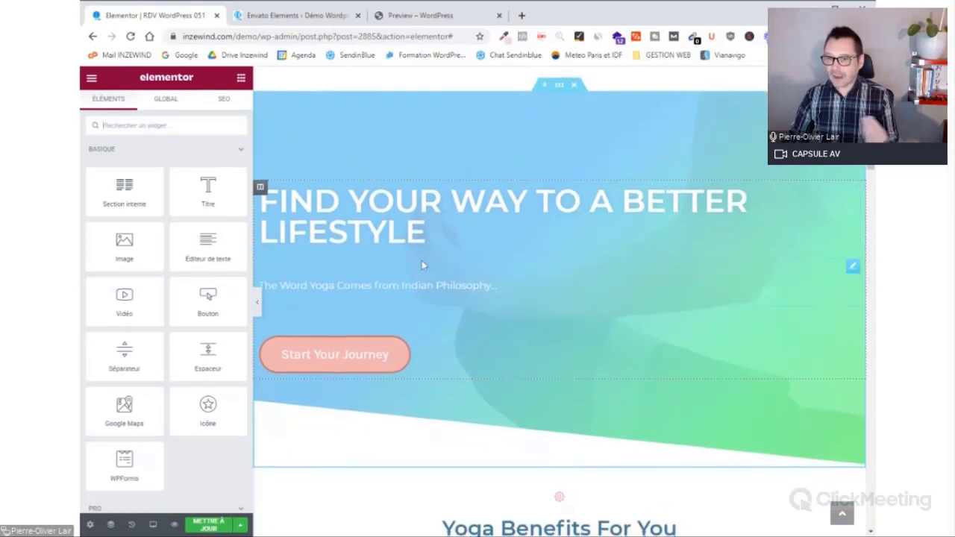
left_click(378, 358)
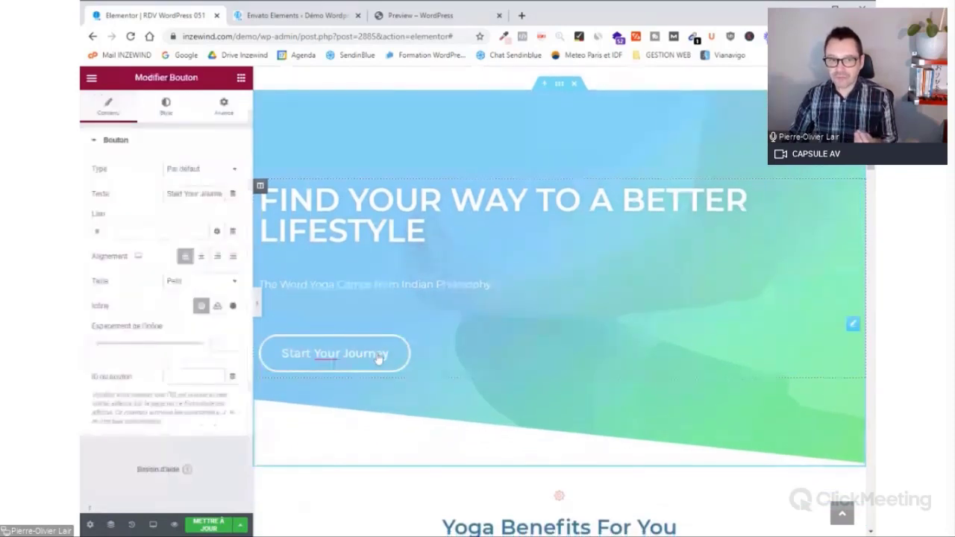
left_click(165, 108)
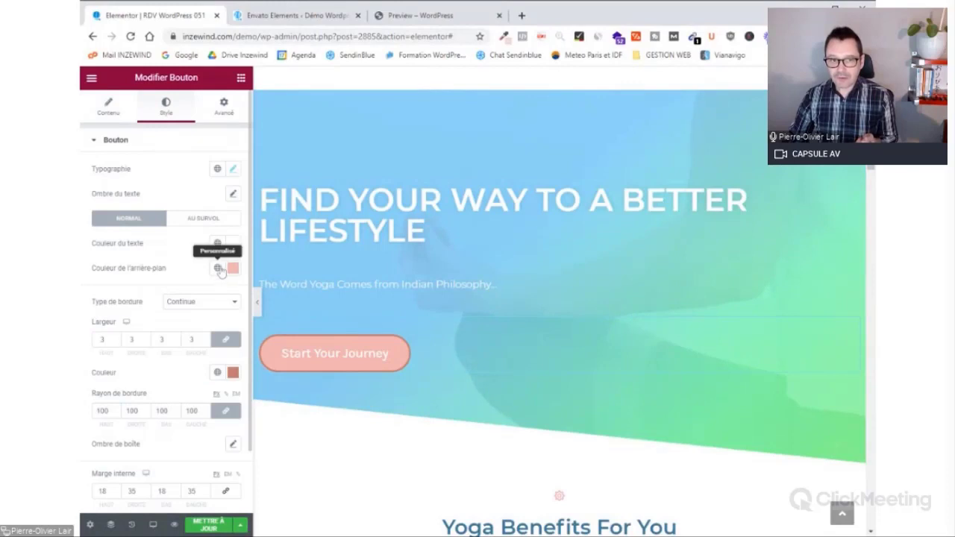
left_click(219, 270)
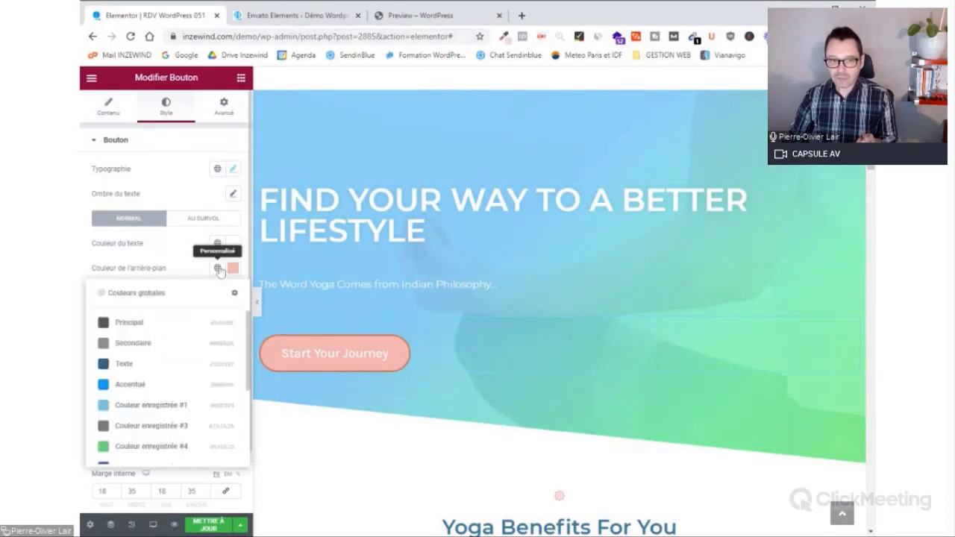
left_click(119, 445)
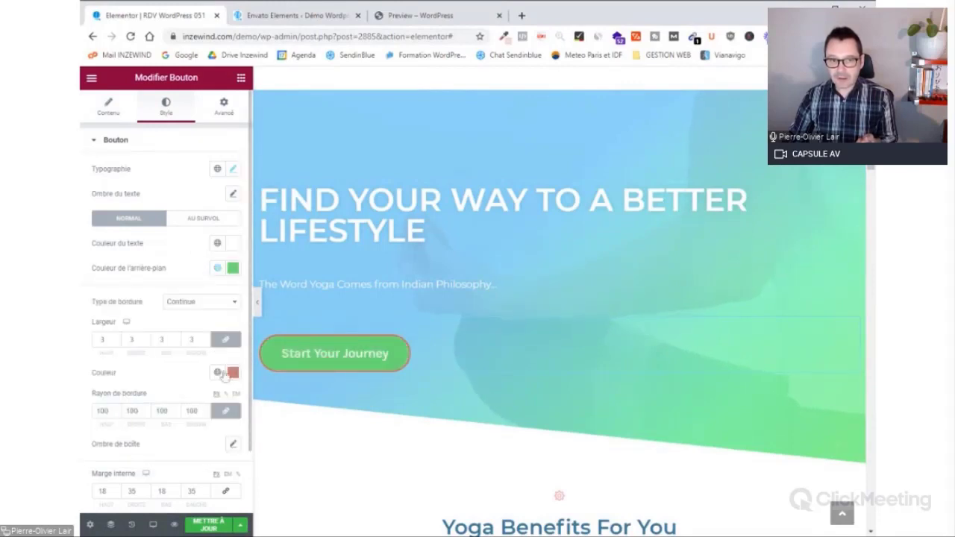
Set the Start Your Journey button's border colour to the white global colour Couleur enregistrée #8
left_click(217, 373)
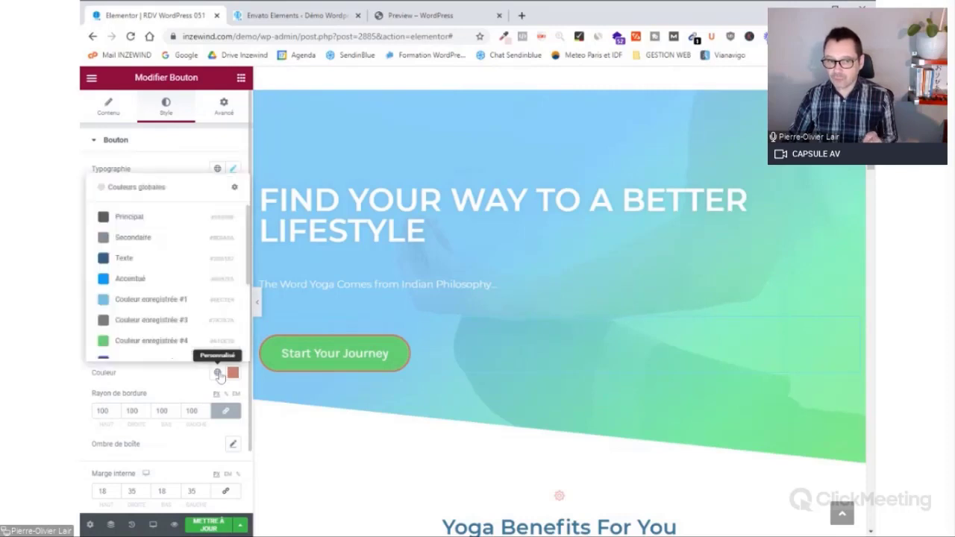
scroll(154, 291, "down", 1)
scroll(154, 291, "down", 2)
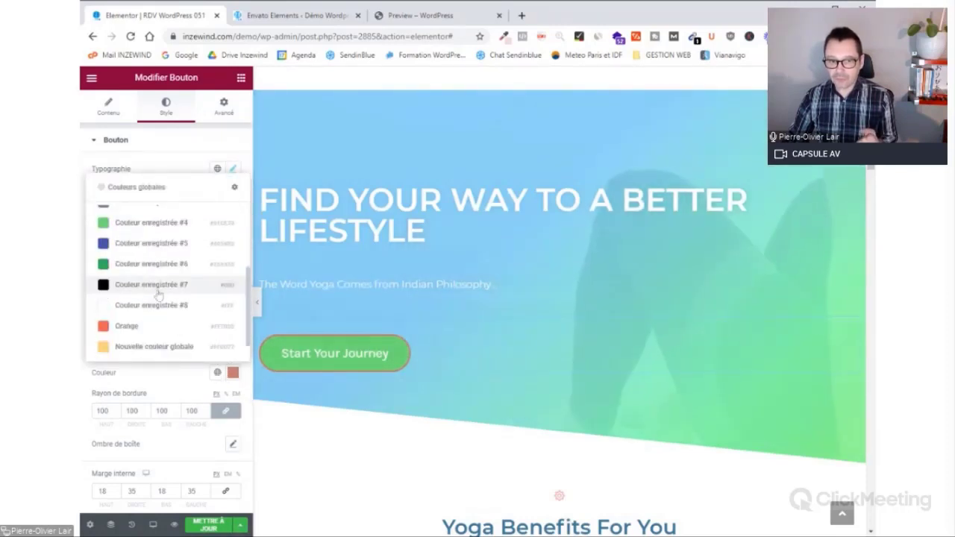
left_click(131, 309)
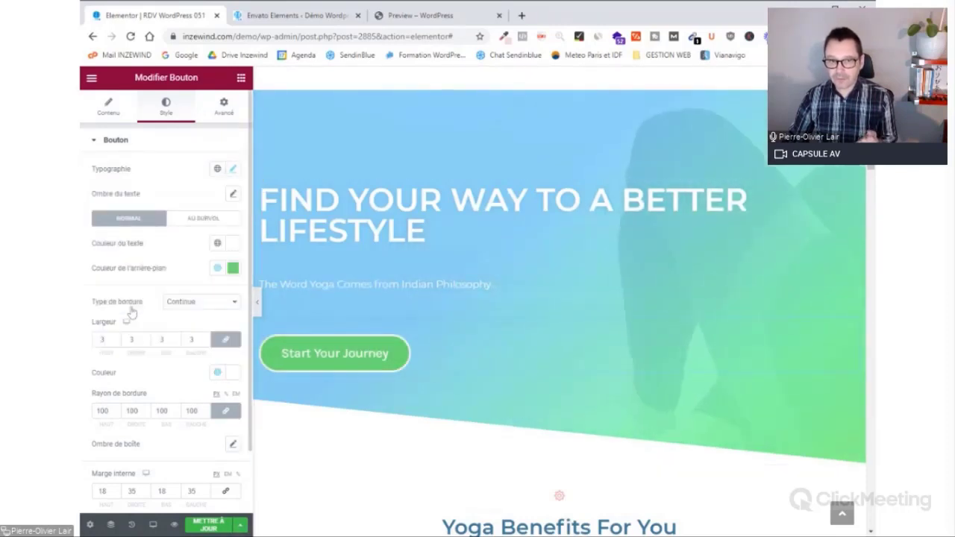
Check the page's layout in the tablet and mobile responsive previews and return to the desktop view
scroll(395, 446, "down", 1)
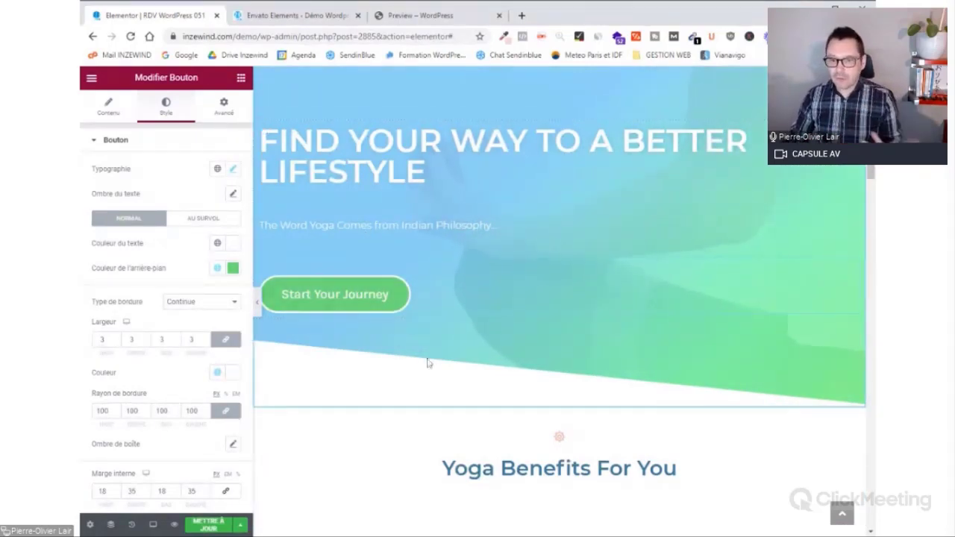
scroll(425, 335, "down", 3)
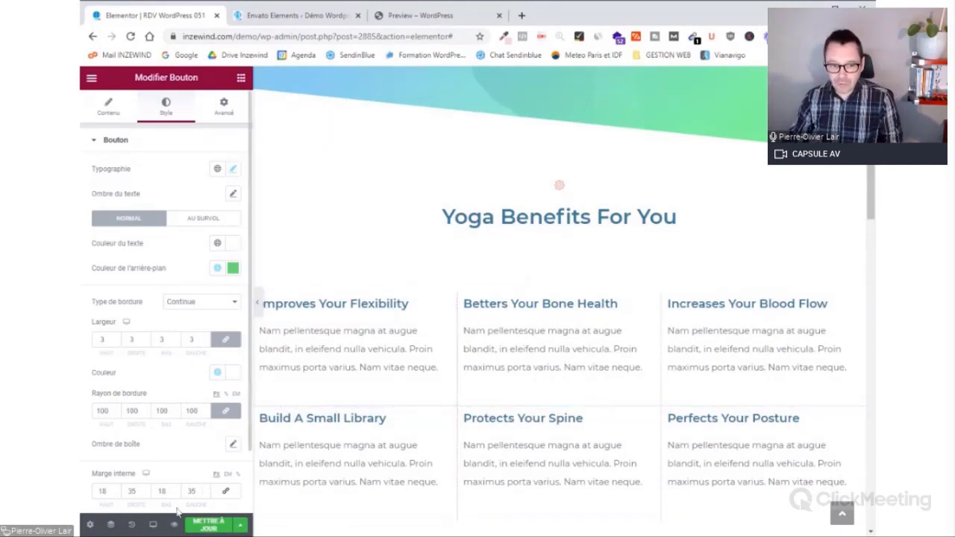
left_click(153, 526)
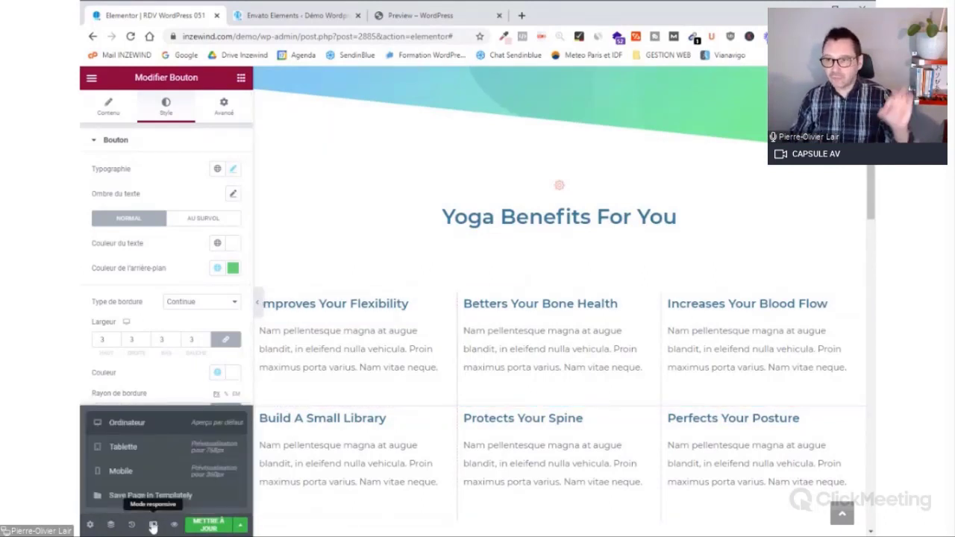
left_click(124, 447)
left_click_drag(780, 216, 780, 460)
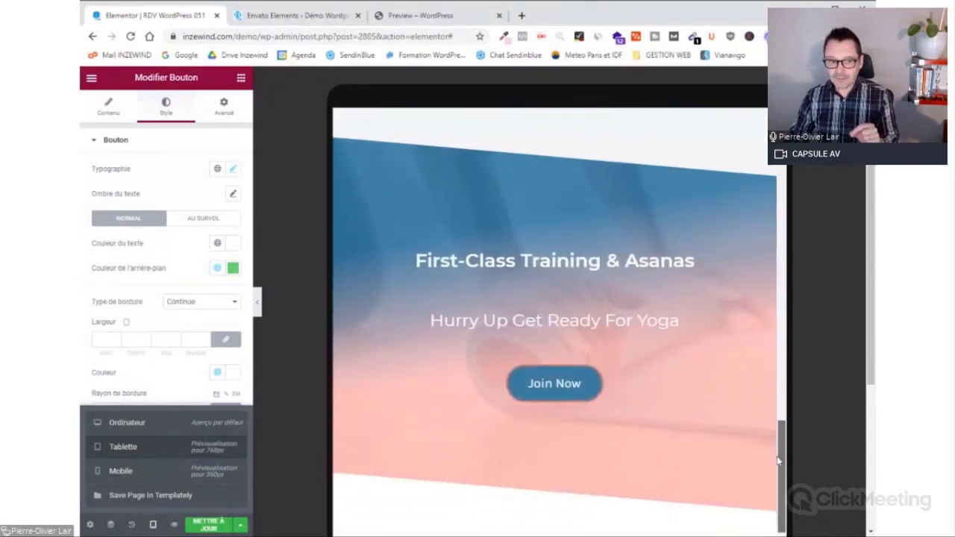
left_click(127, 470)
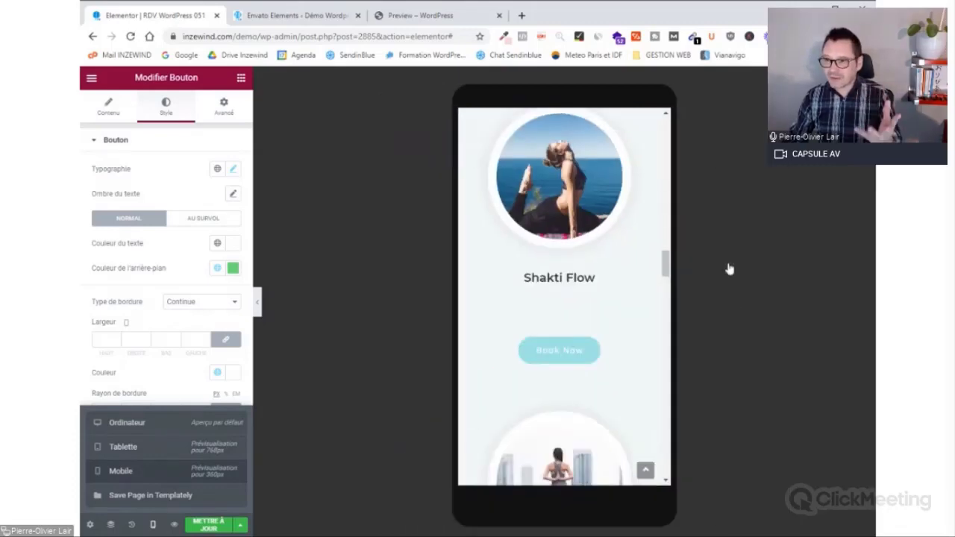
left_click_drag(667, 136, 668, 146)
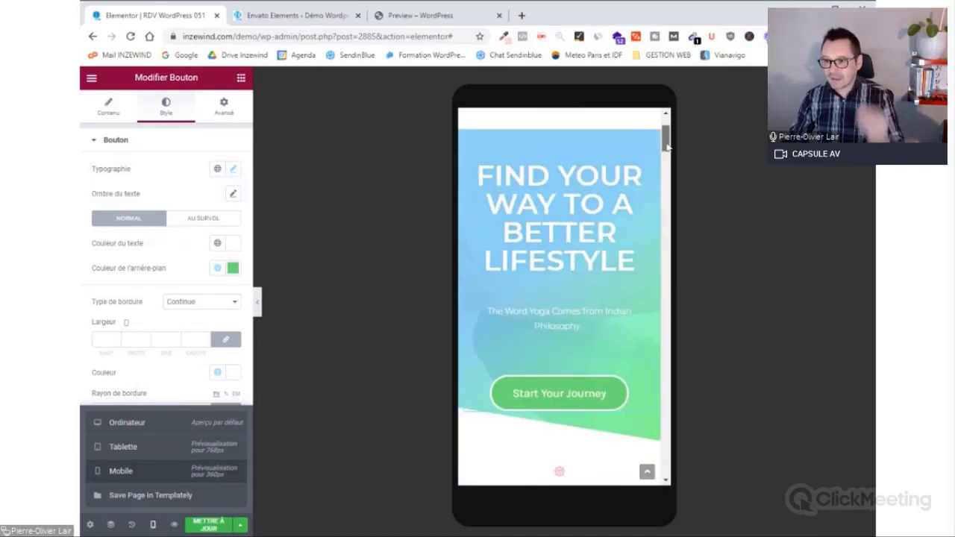
left_click_drag(668, 147, 560, 205)
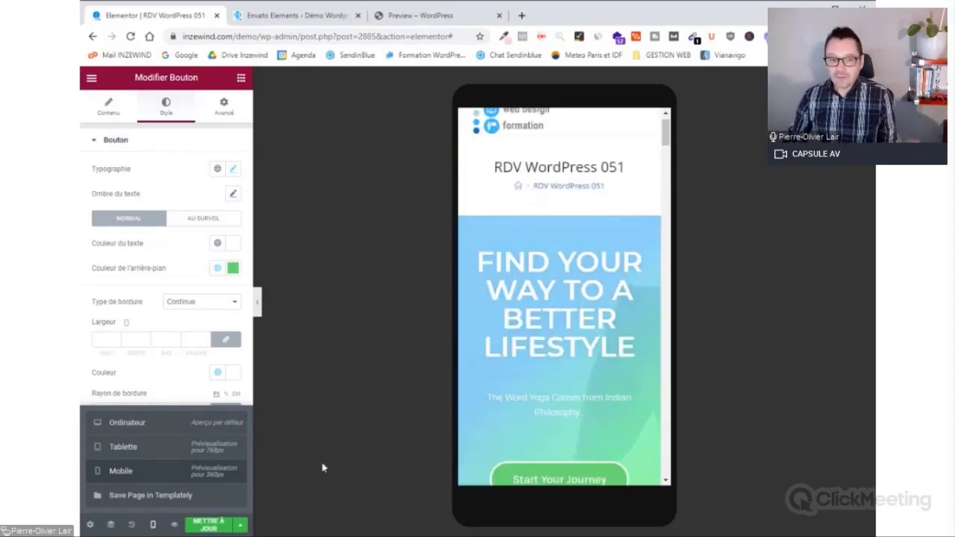
left_click(136, 424)
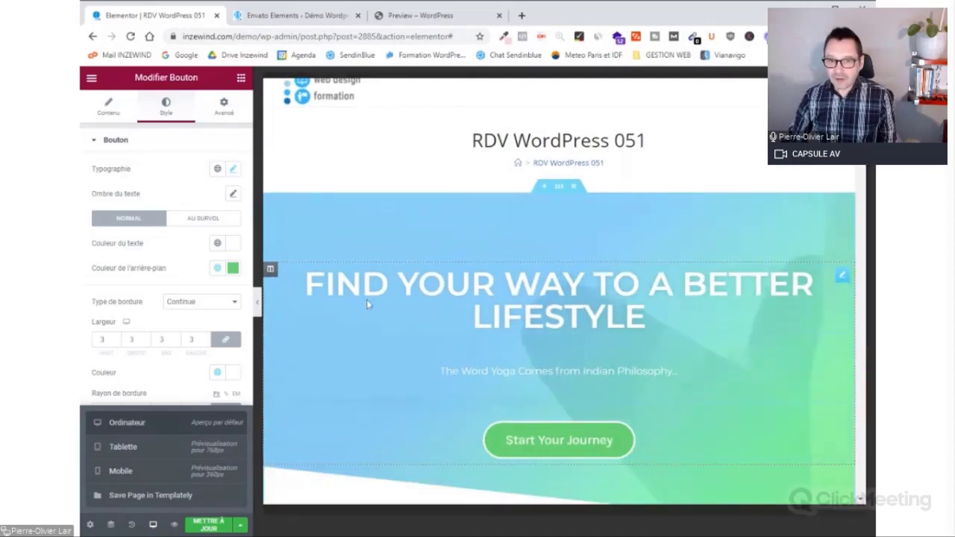
Replace the header's main title with "Découvrez votre nouveau club de yoga"
scroll(369, 297, "down", 2)
scroll(368, 297, "up", 1)
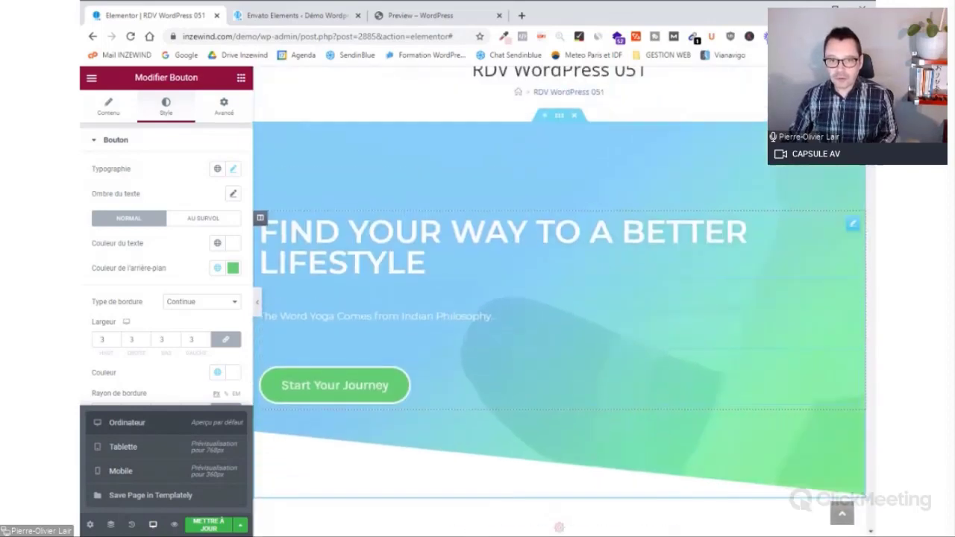
left_click(431, 263)
left_click_drag(427, 264, 261, 230)
type("Découvre")
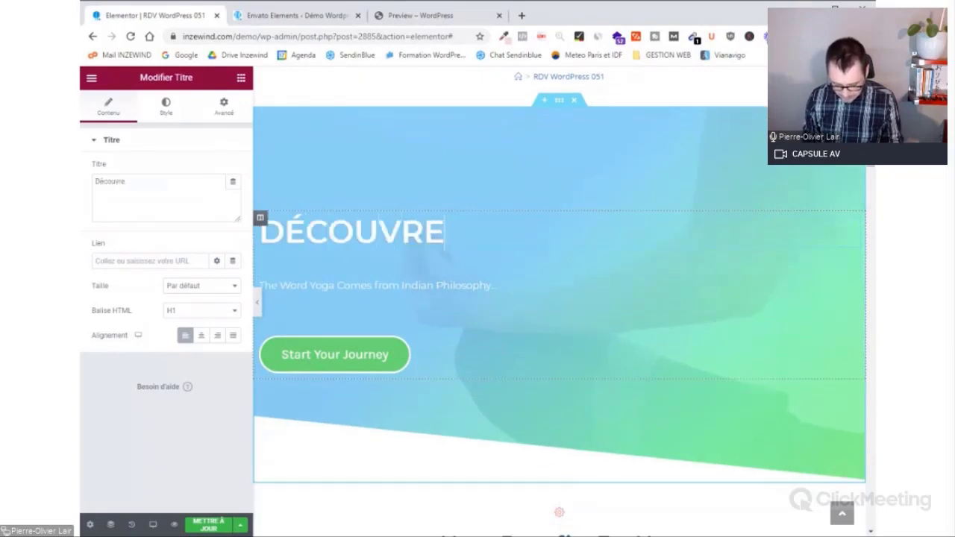
type("z voter nouveau")
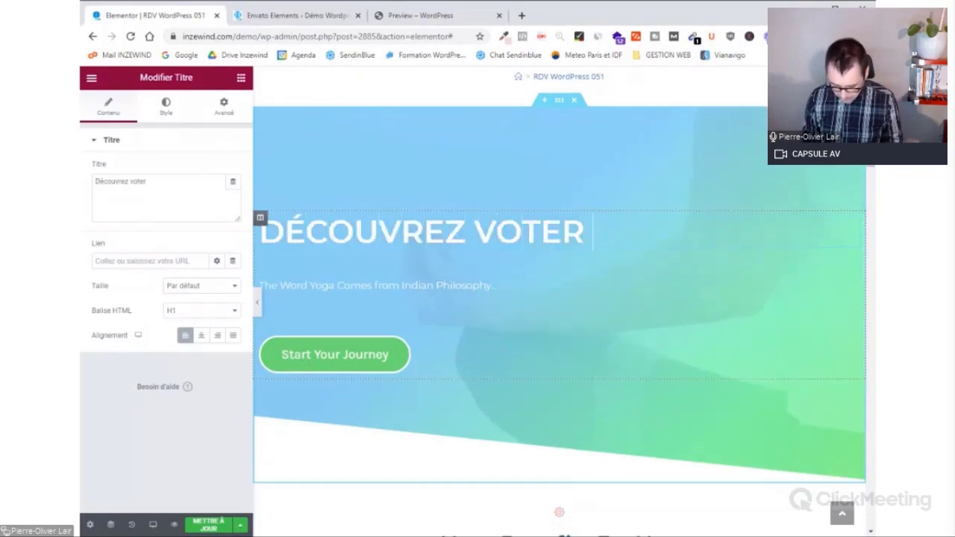
type(" club de")
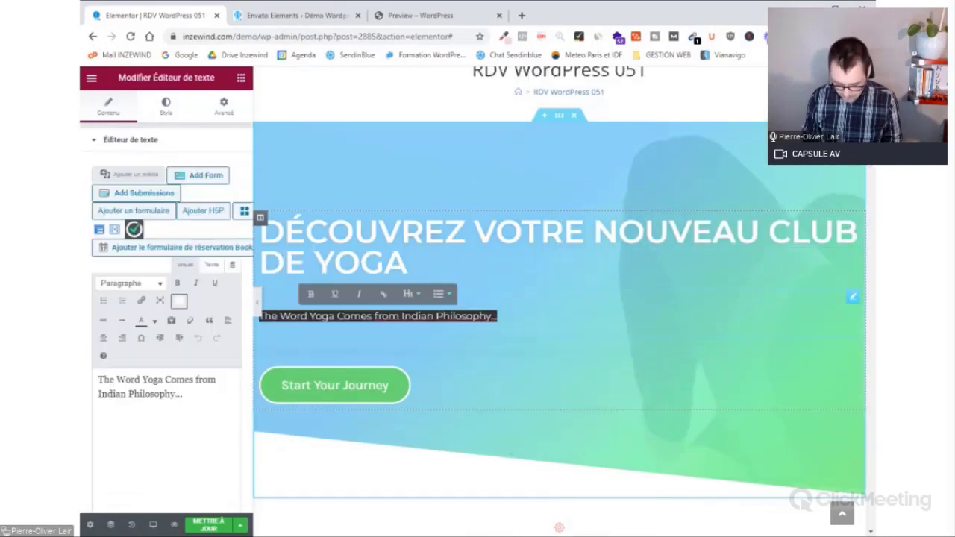
Replace the text below the header title with "Une véritable philosophie de vie"
type("Une vérita")
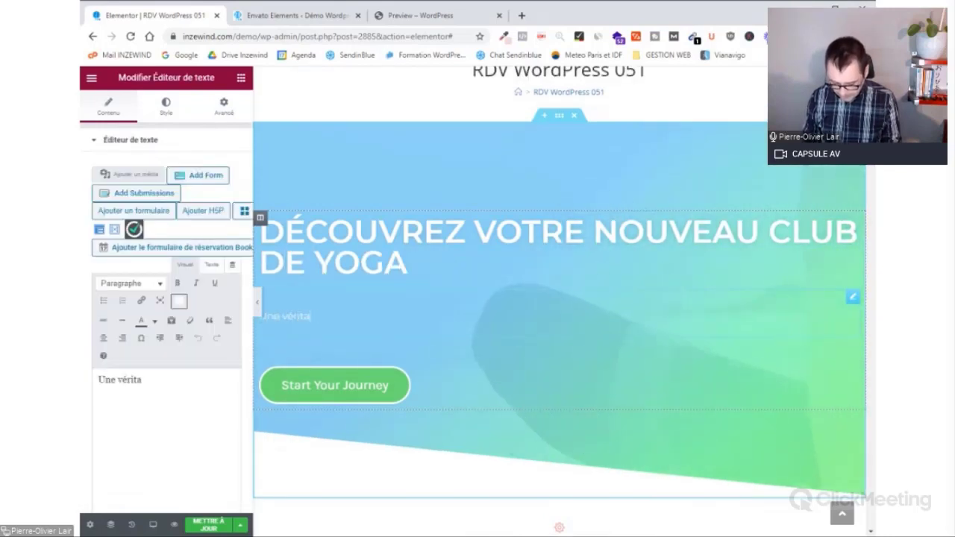
type("ble philos")
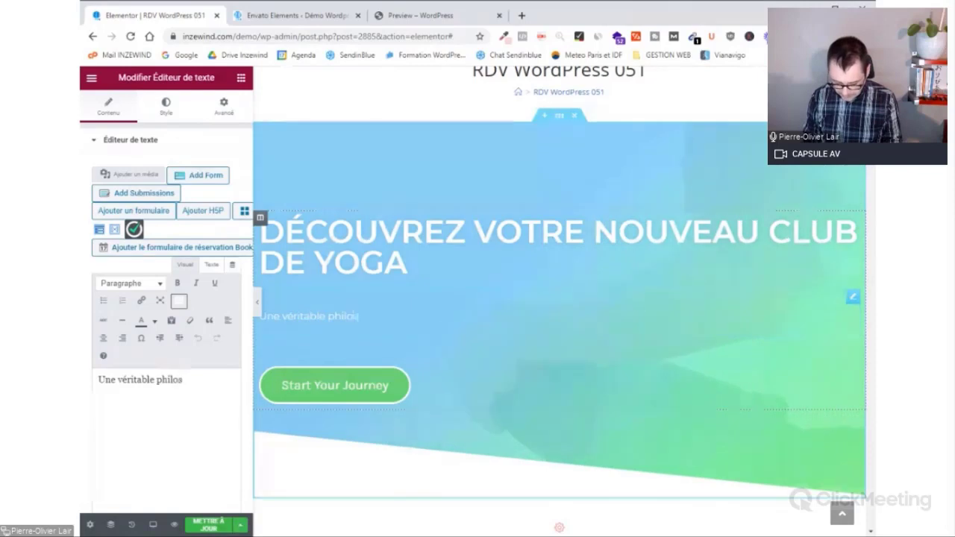
type("ophie de vie")
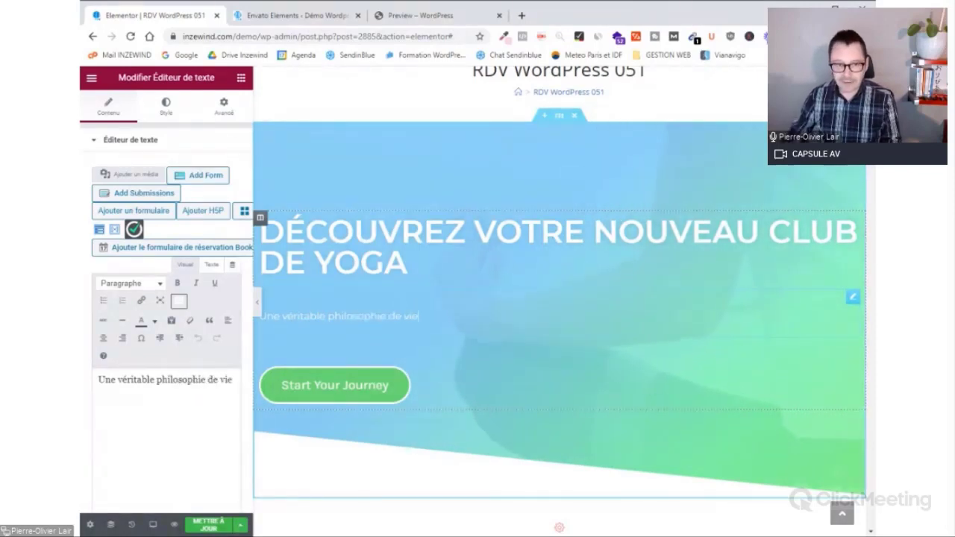
Change the header button's text to "Voir toute l'équipe"
left_click(354, 397)
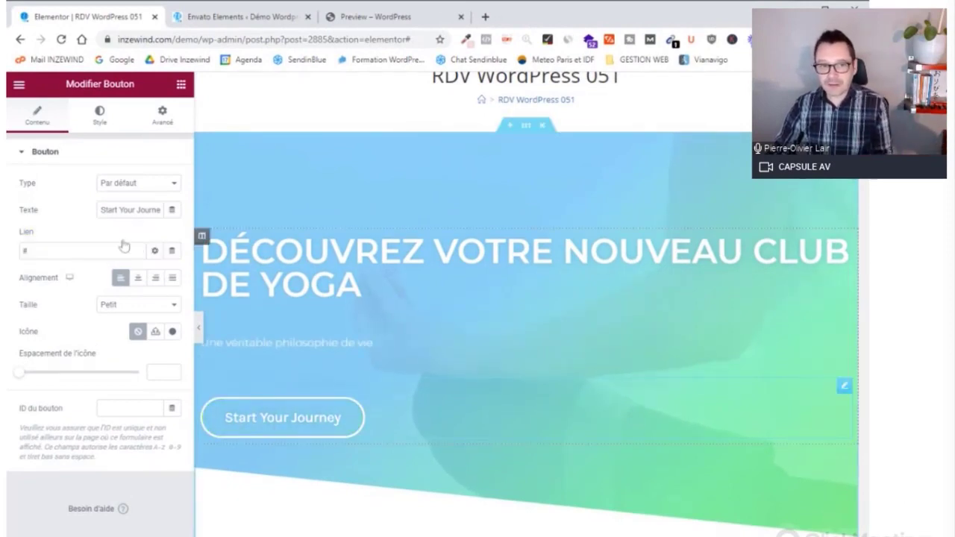
double_click(110, 209)
key("ctrl+a")
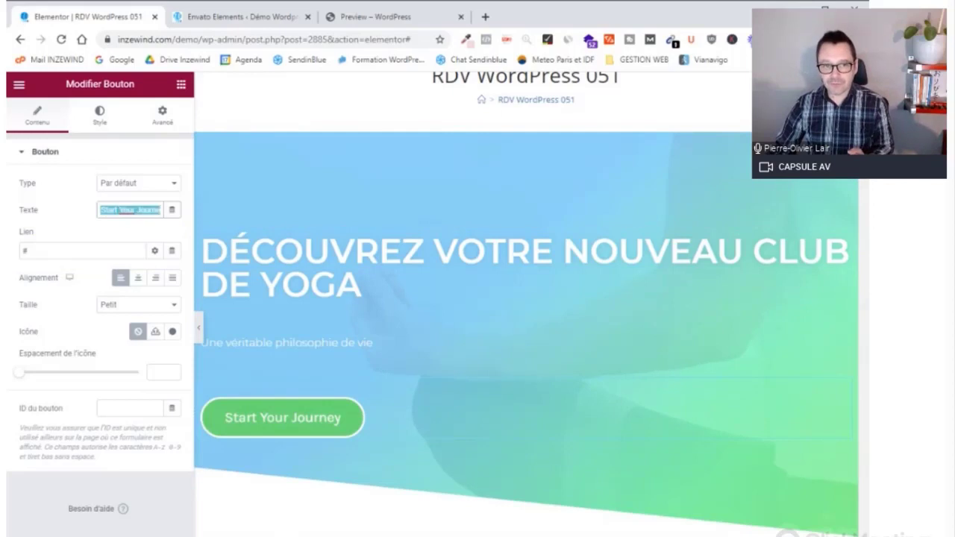
key("BackSpace")
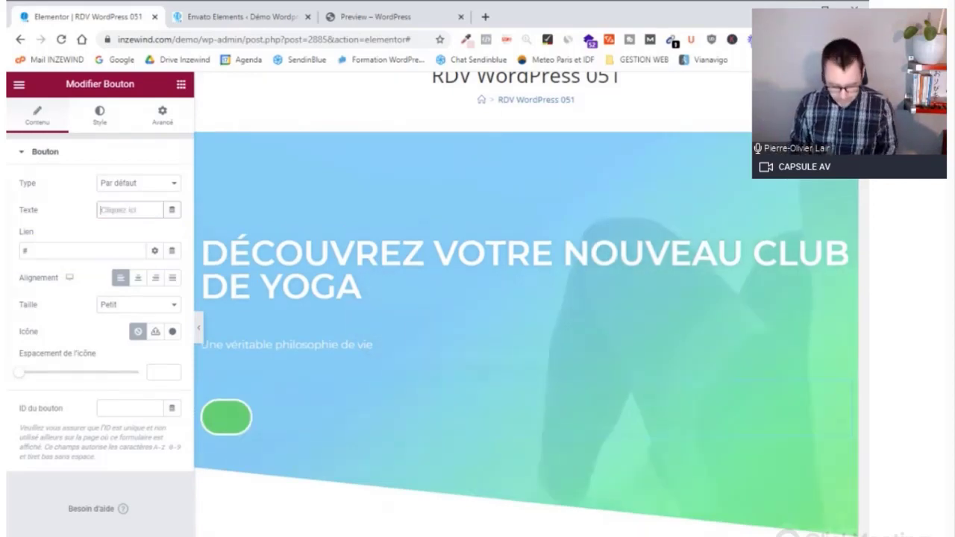
type("Voir toute l'équipe")
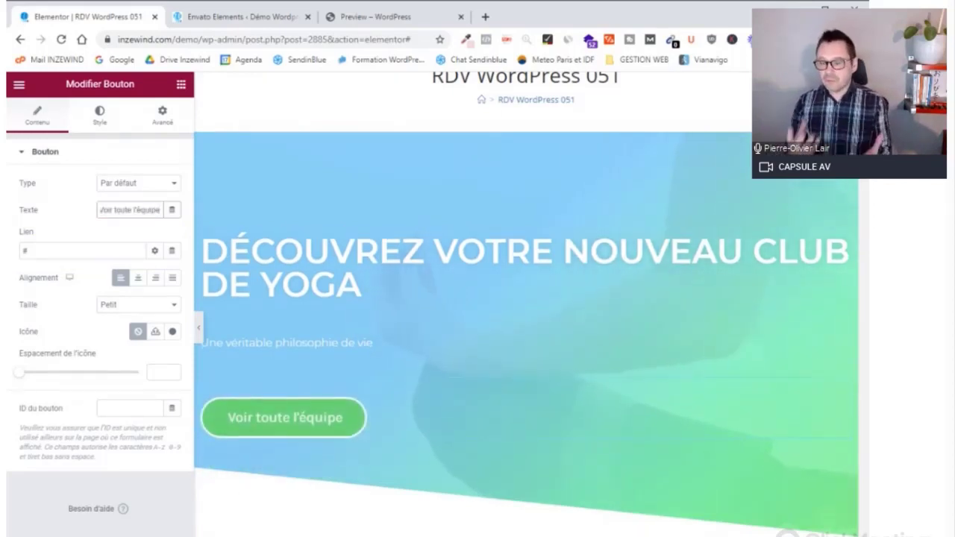
Replace the Classes section heading with "Les différents cours"
scroll(328, 298, "down", 3)
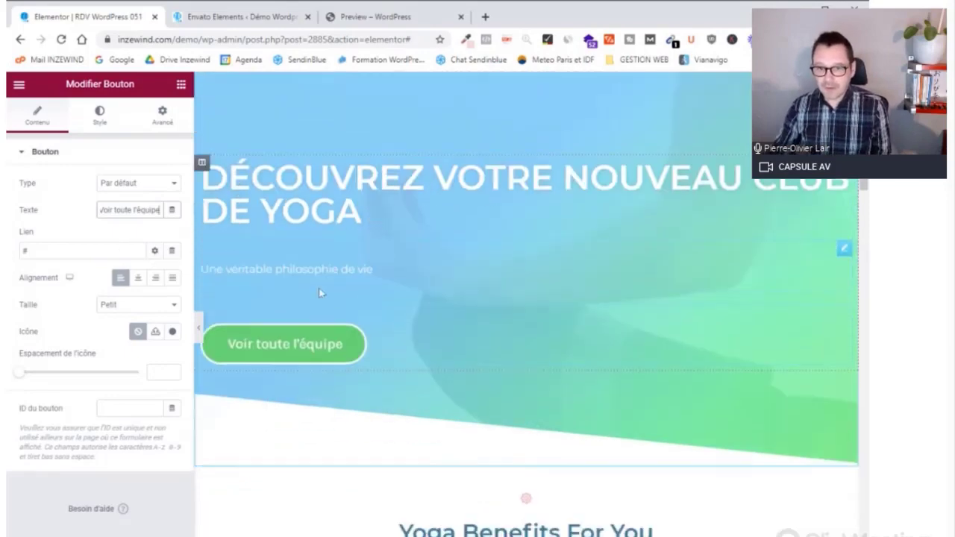
scroll(353, 310, "down", 5)
scroll(353, 311, "up", 2)
left_click(298, 269)
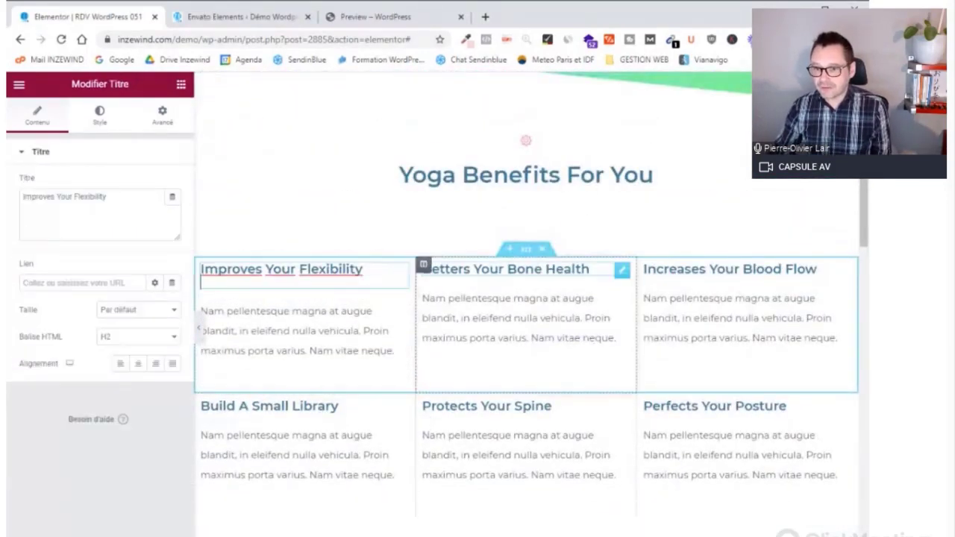
scroll(665, 326, "down", 4)
scroll(665, 324, "down", 2)
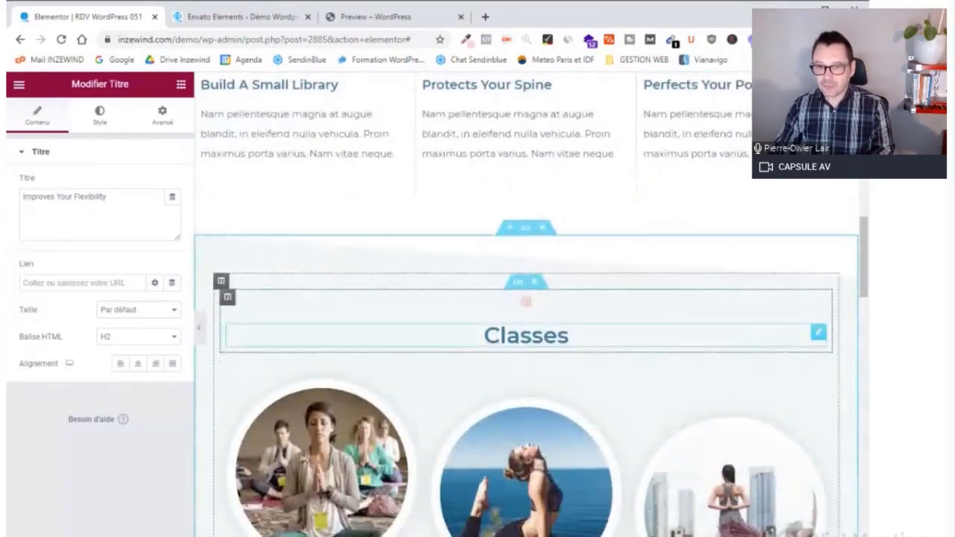
double_click(526, 273)
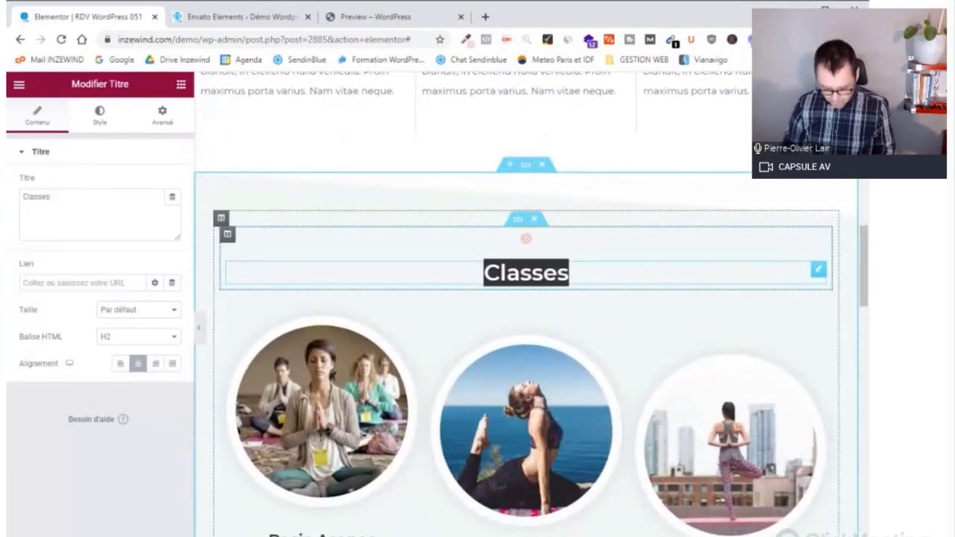
type("Les différents cours")
Replace the Choose Your Plans heading above the pricing tables with "Choisissez votre abonnement"
scroll(537, 308, "down", 3)
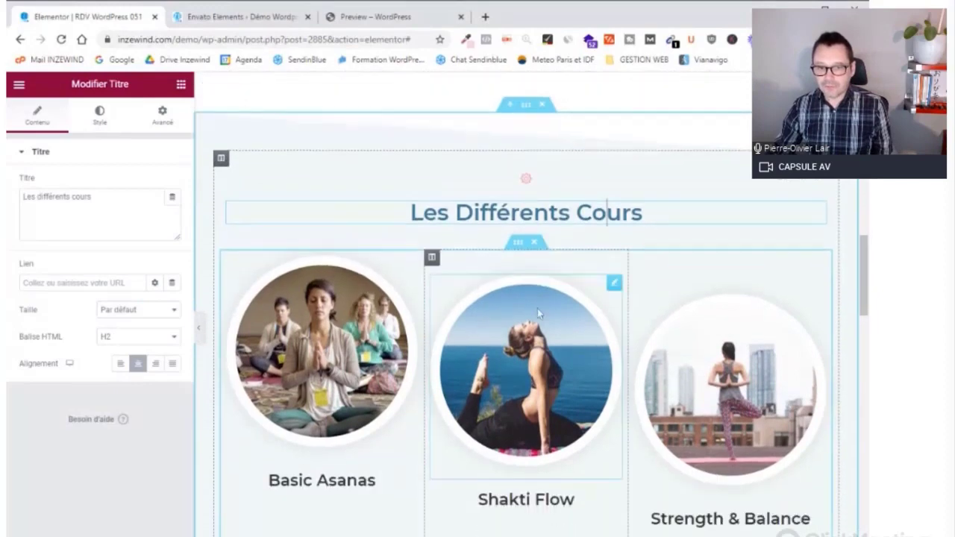
scroll(538, 308, "down", 2)
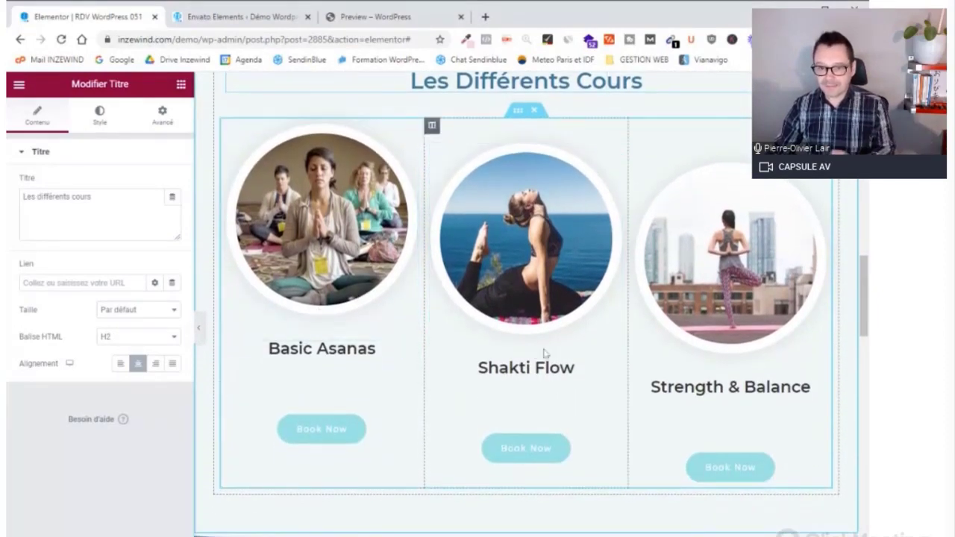
scroll(558, 355, "down", 2)
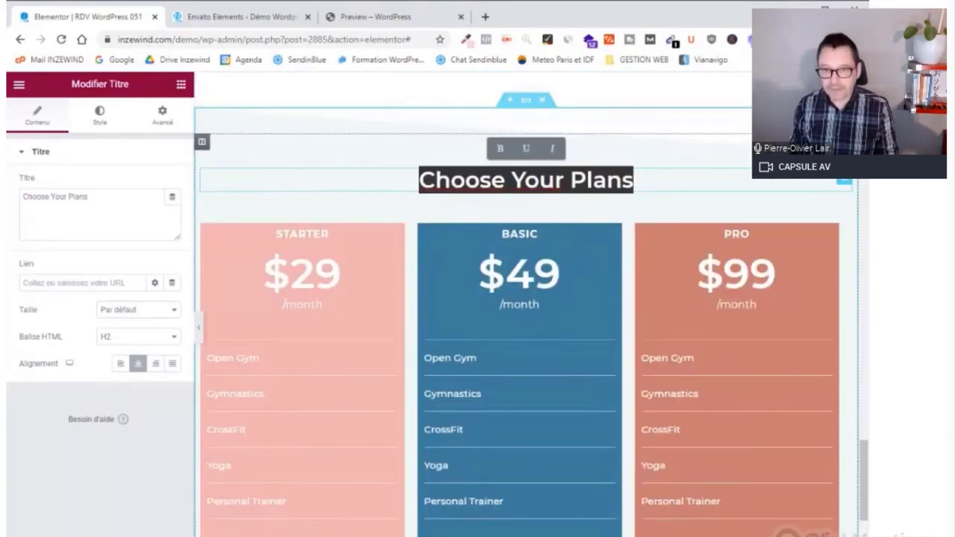
type("Choisissez votre abonnement")
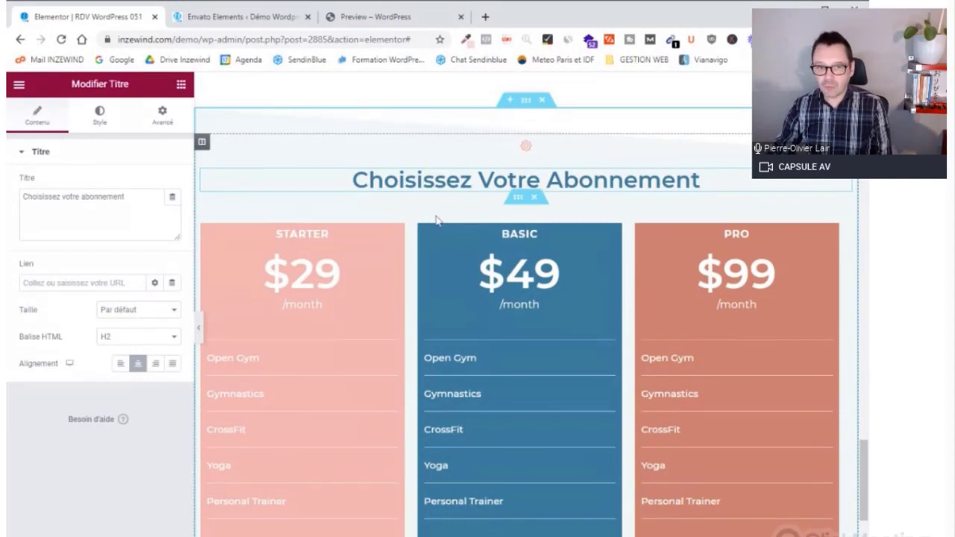
Change the Starter plan's price to 29€ and its first feature line to "Cours débutant"
left_click(313, 275)
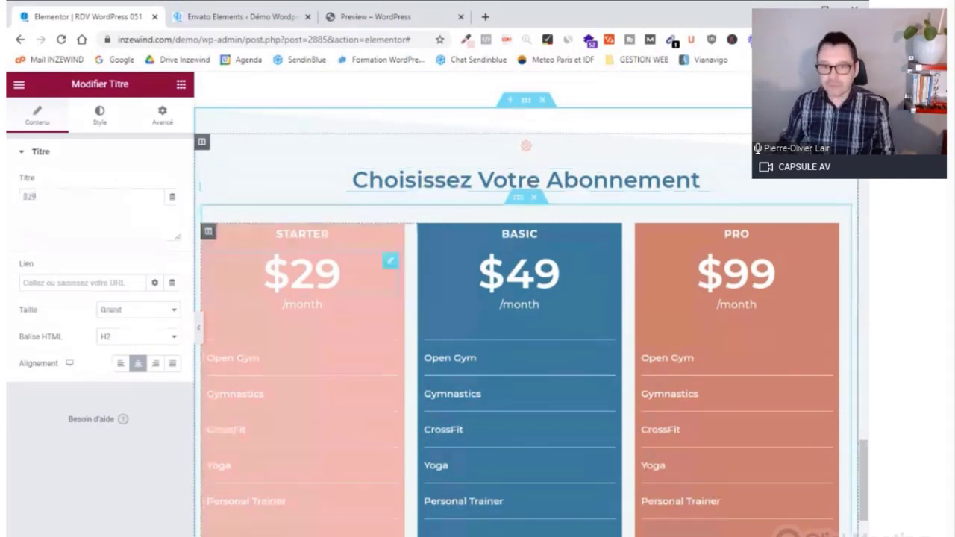
type("€")
key("Left")
key("Left")
key("Left")
key("BackSpace")
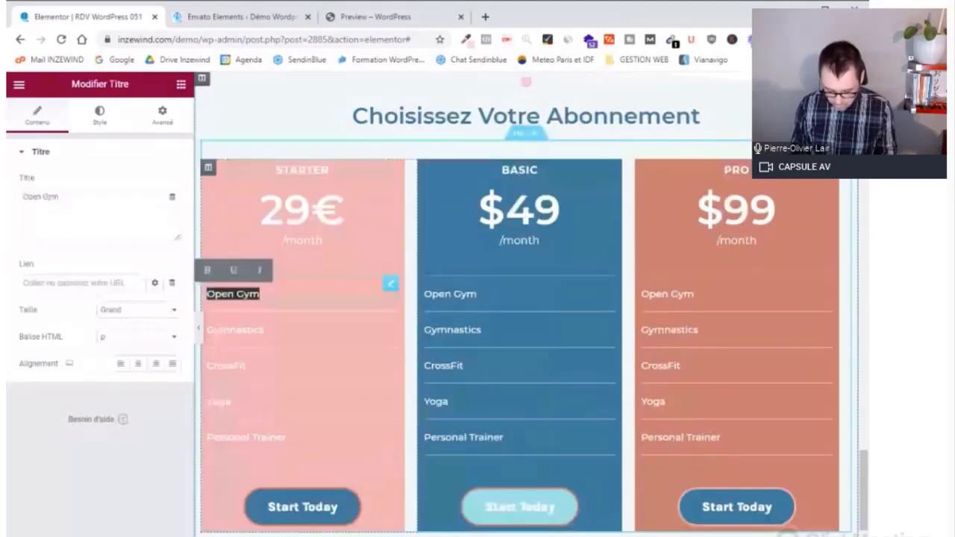
type("Cours débutan")
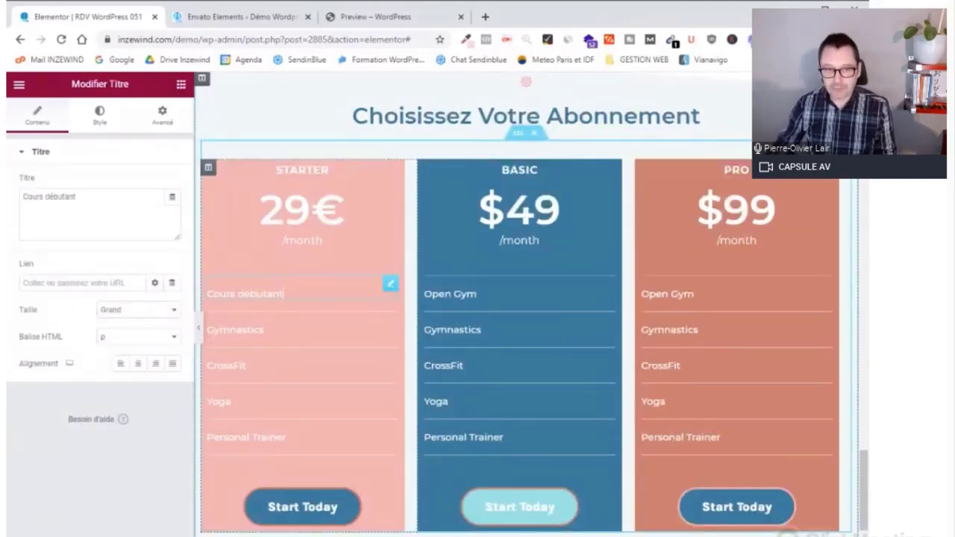
Change the Starter plan's button text to "Je m'inscris"
scroll(443, 394, "down", 2)
scroll(446, 388, "down", 2)
left_click(305, 379)
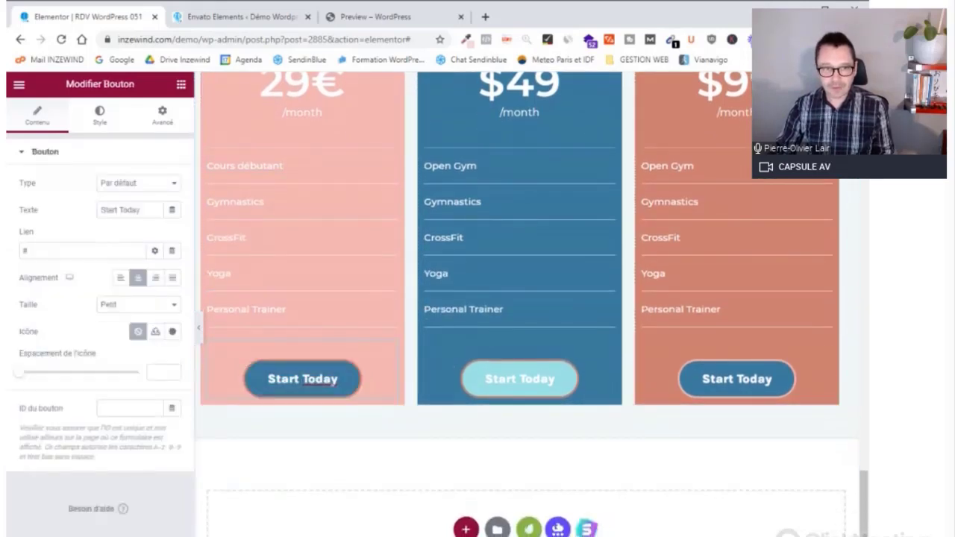
triple_click(121, 210)
type("Je m'inscris")
scroll(451, 456, "up", 3)
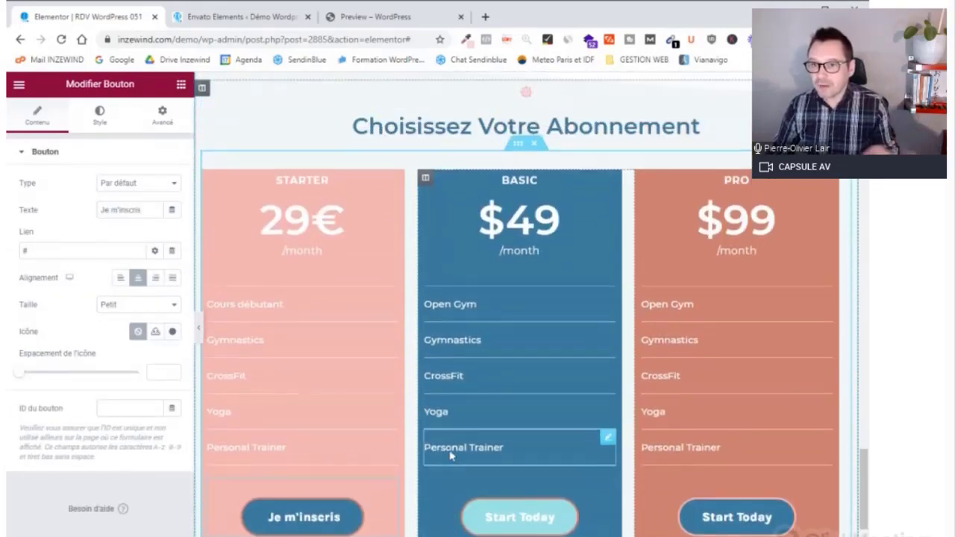
Insert a divider between the "Choisissez votre abonnement" heading and the pricing tables, with 56% width and centred alignment
scroll(588, 326, "up", 3)
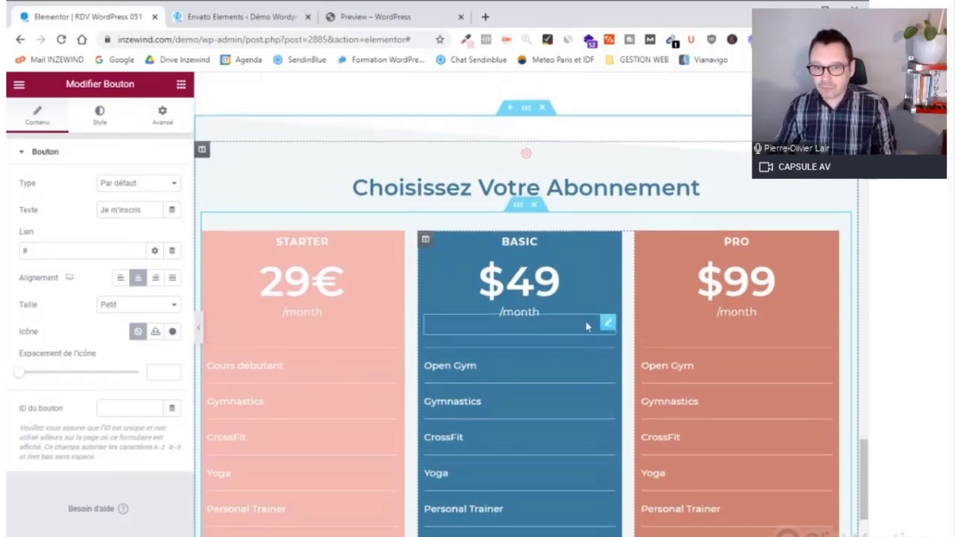
left_click(181, 84)
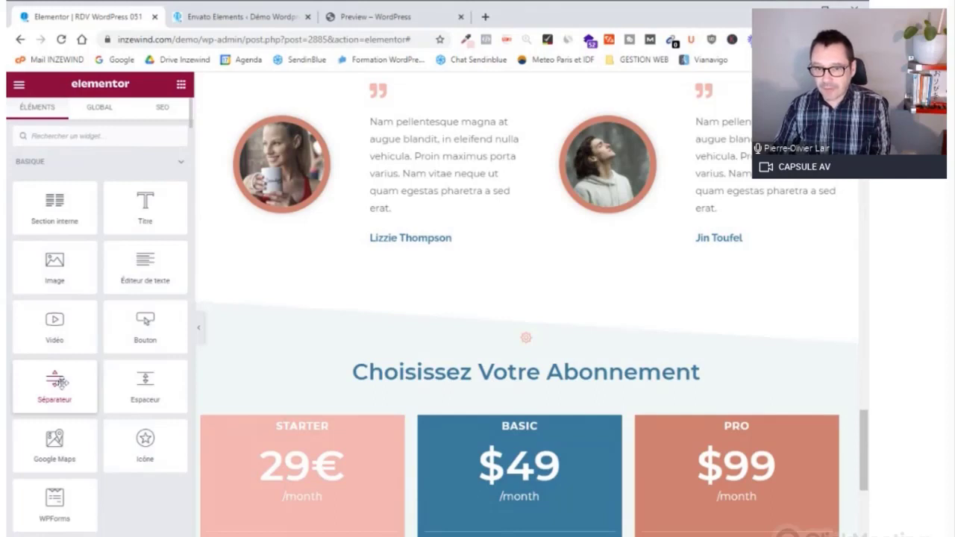
left_click_drag(58, 382, 593, 441)
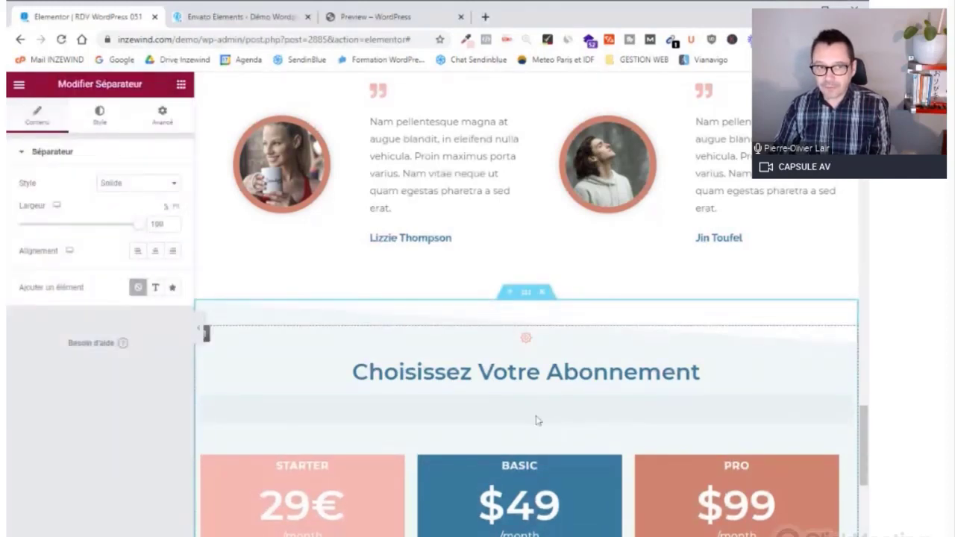
left_click_drag(138, 225, 85, 228)
left_click(155, 251)
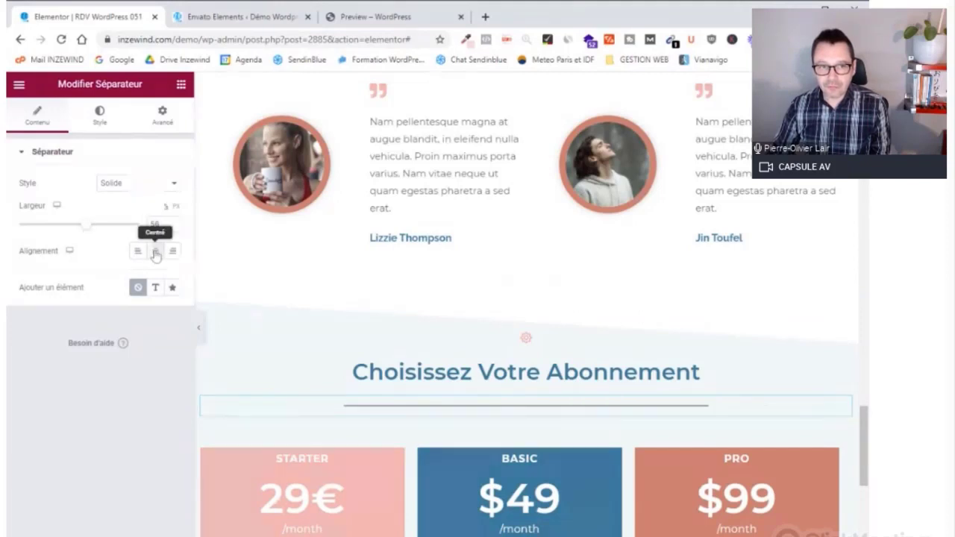
Add an icon element to the divider and pick the star from the icon library
left_click(172, 288)
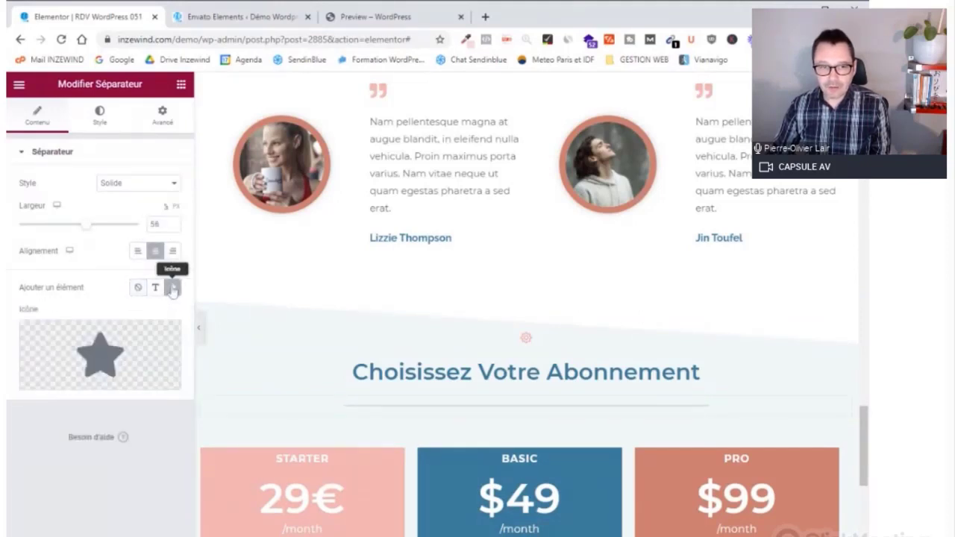
left_click(105, 356)
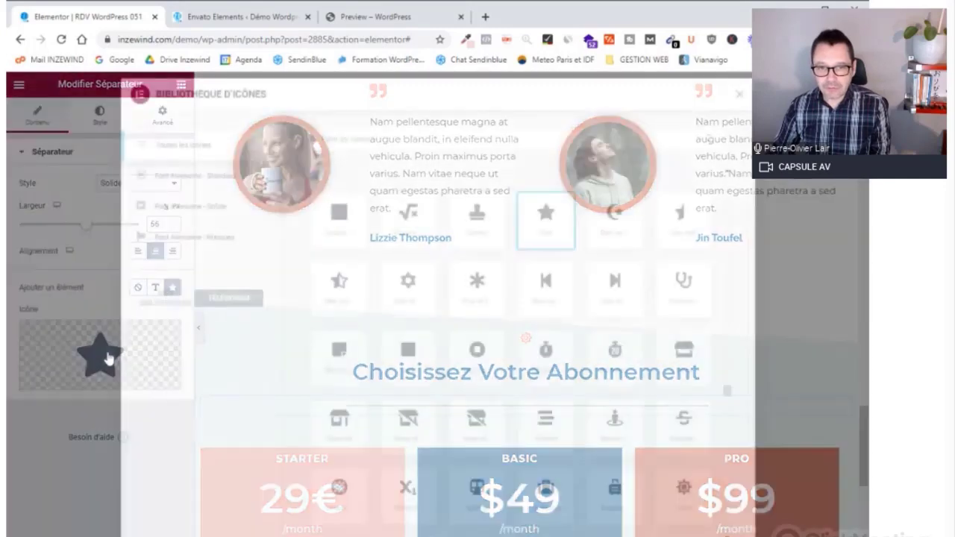
left_click(548, 214)
left_click(713, 531)
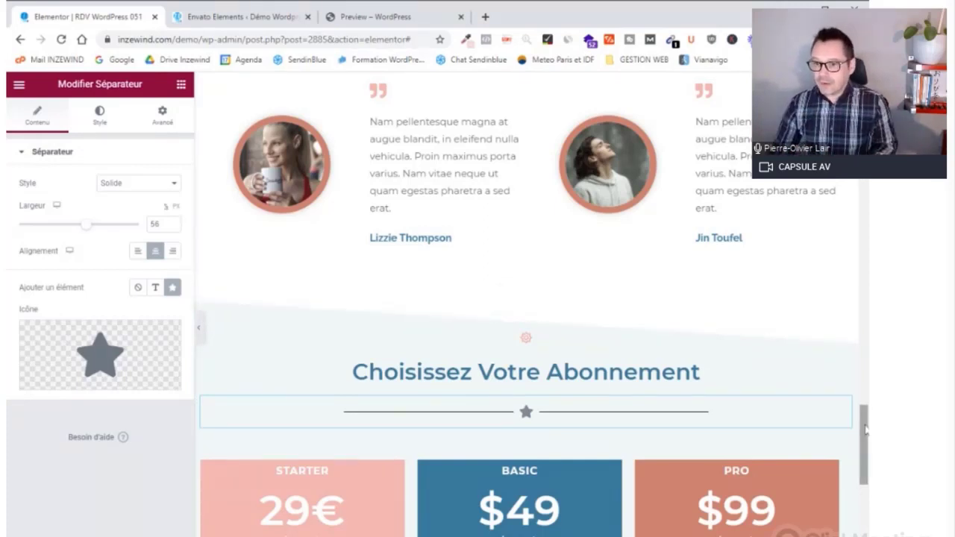
scroll(865, 429, "down", 1)
scroll(494, 276, "down", 2)
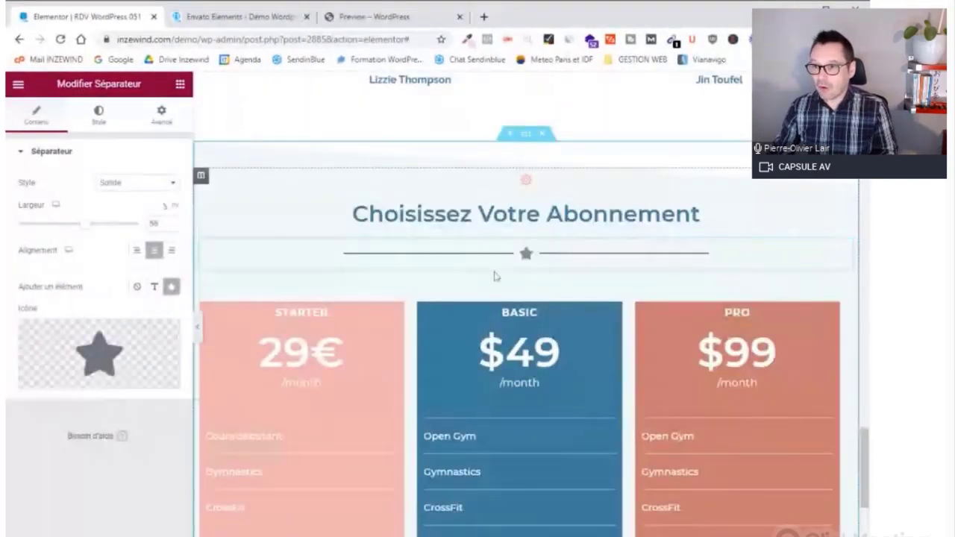
scroll(503, 273, "up", 1)
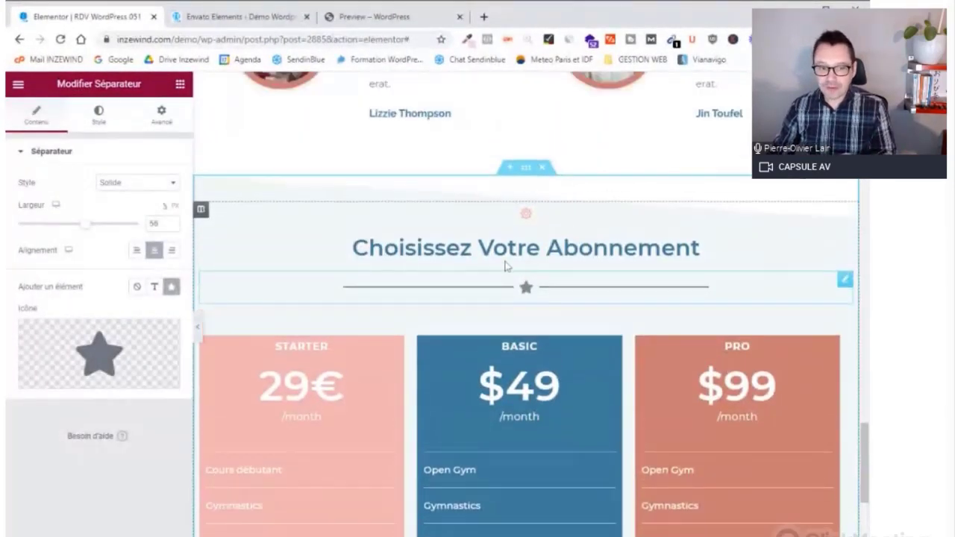
scroll(508, 266, "up", 20)
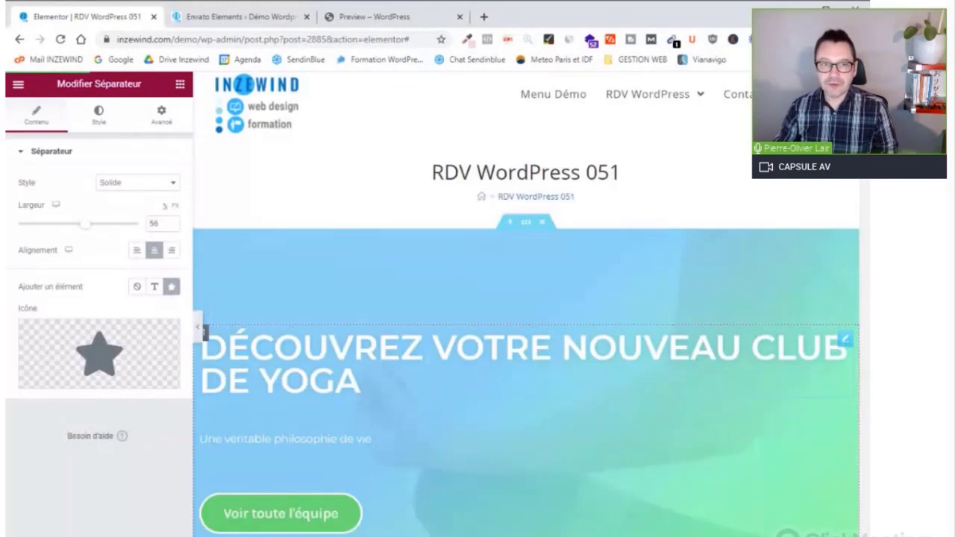
scroll(525, 336, "down", 2)
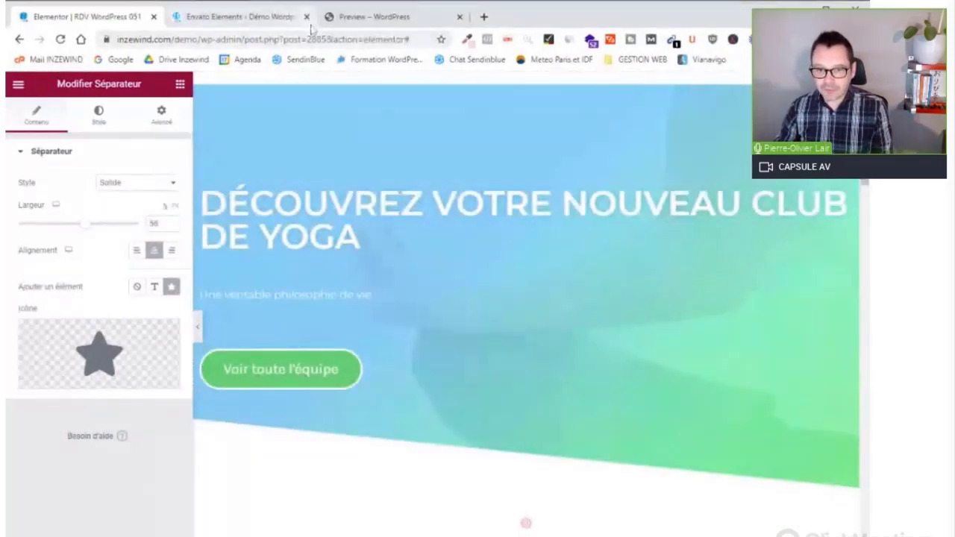
Look through the other Yoga templates in the kit preview, and preview the Yoga - Contact template in Envato Elements
left_click(373, 18)
scroll(639, 345, "down", 6)
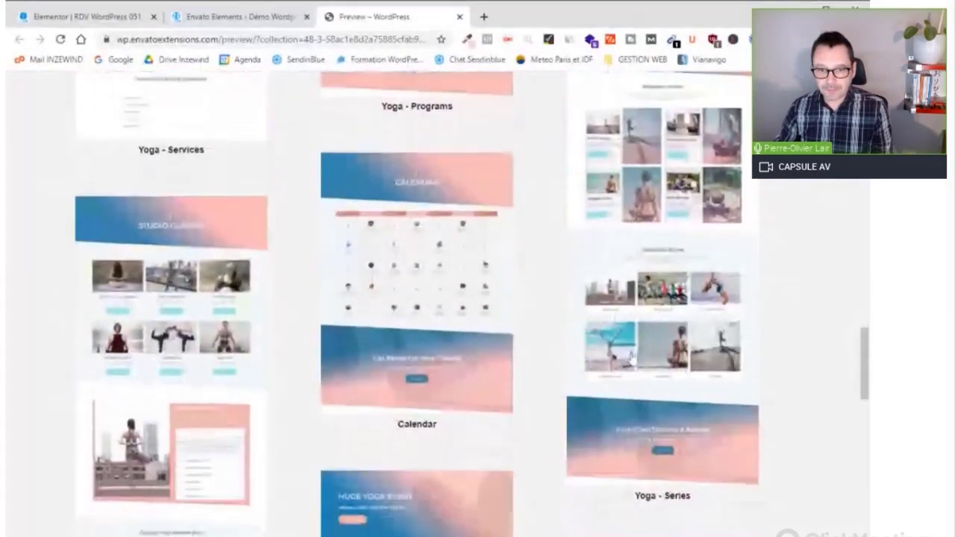
left_click(238, 17)
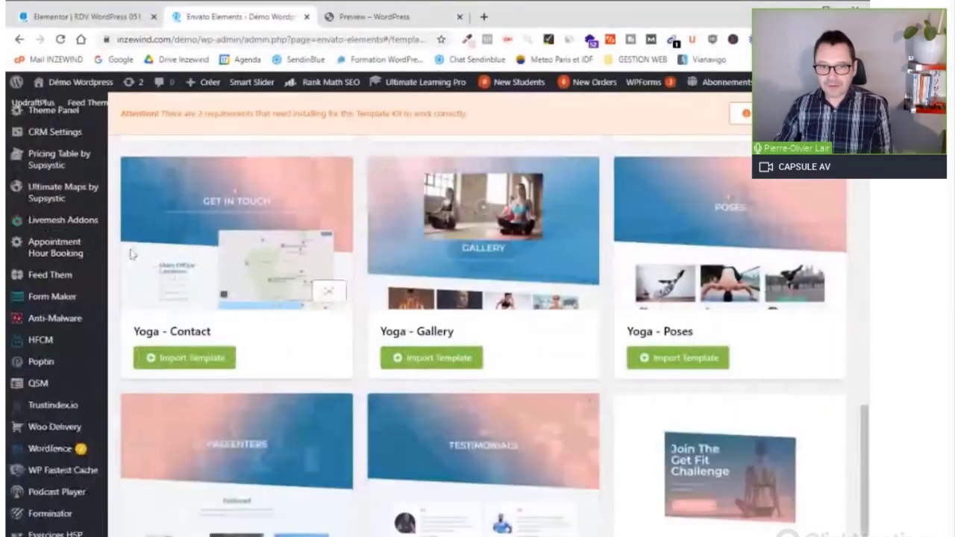
left_click(328, 291)
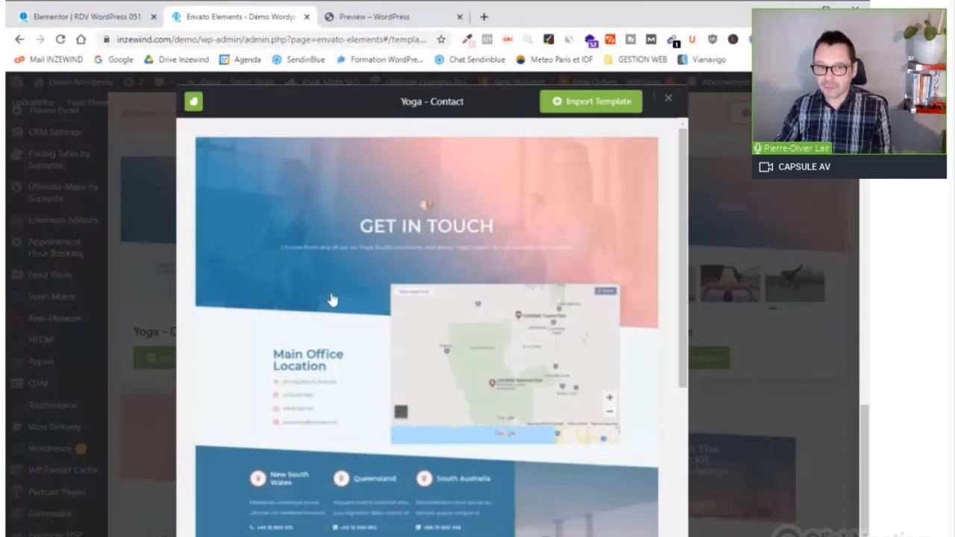
key("Escape")
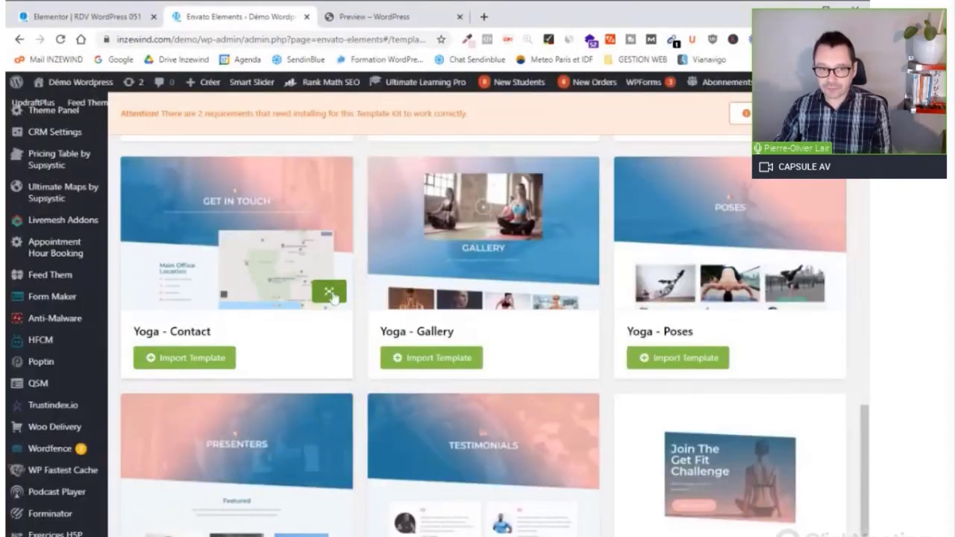
Import the Yoga - Contact template and open it in Elementor
left_click(170, 358)
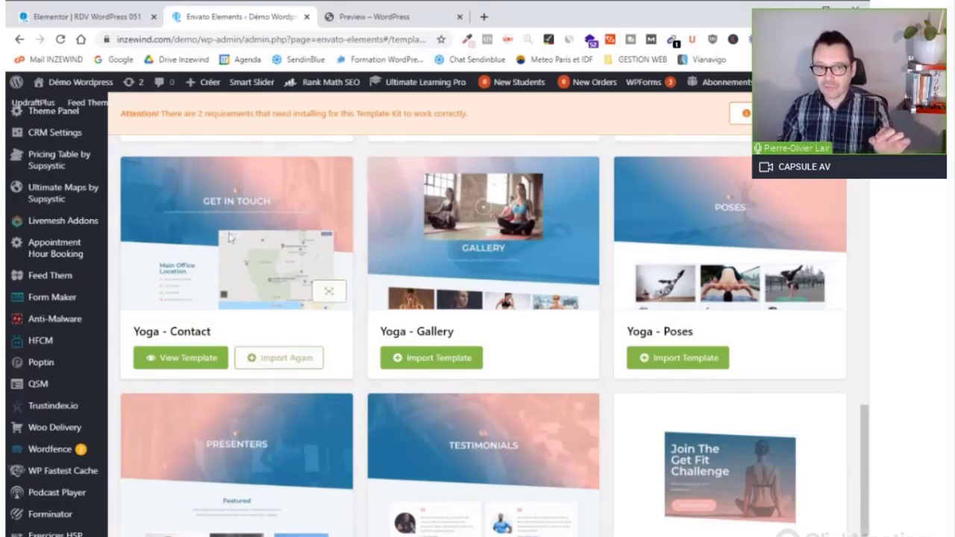
left_click(232, 284)
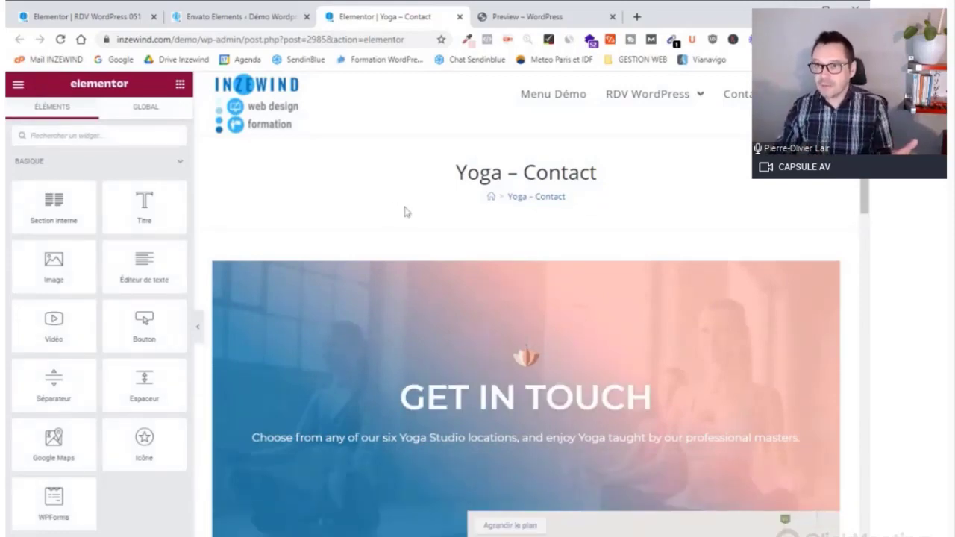
Examine the Yoga - Contact page's header, main office details, map and regional location sections
scroll(864, 200, "down", 2)
scroll(584, 258, "down", 3)
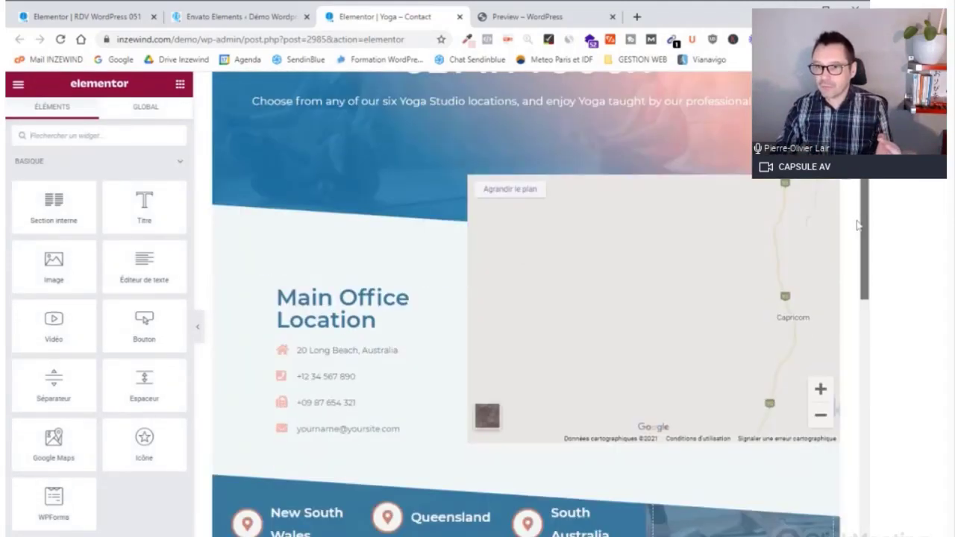
scroll(584, 258, "up", 5)
scroll(585, 259, "up", 1)
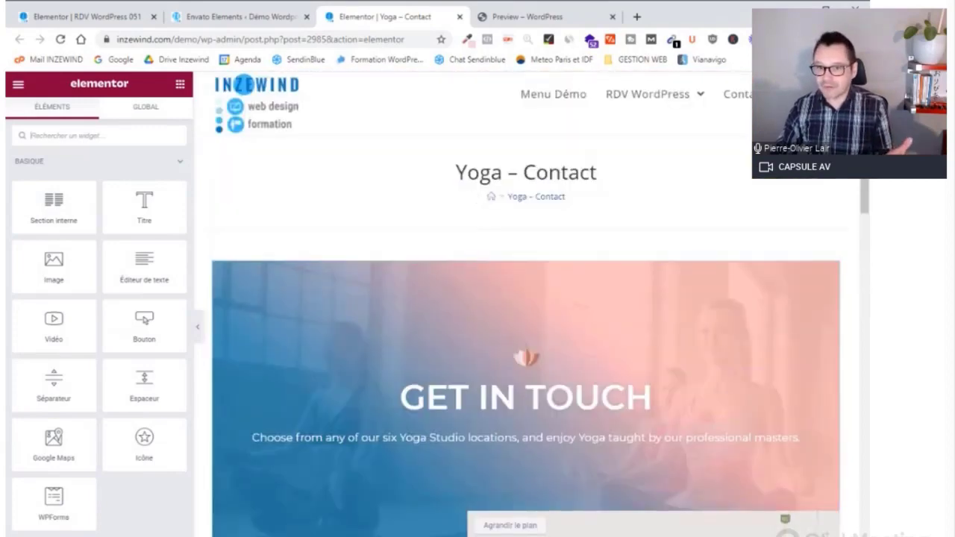
scroll(617, 198, "down", 3)
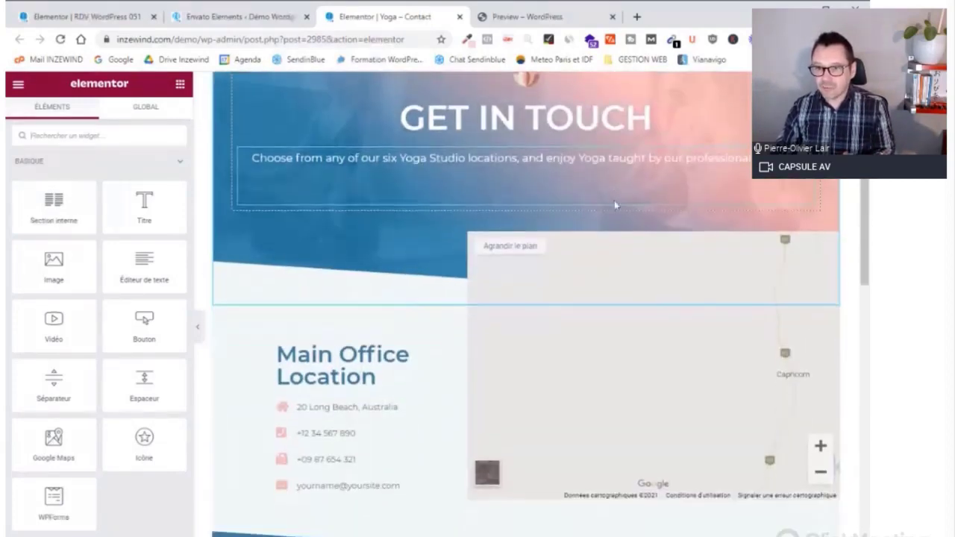
scroll(615, 204, "down", 5)
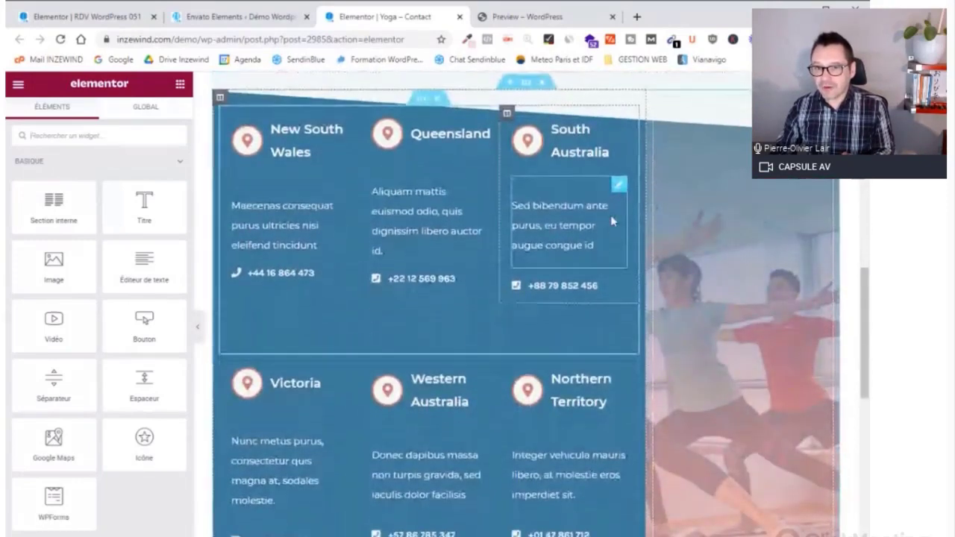
scroll(609, 223, "down", 5)
scroll(609, 229, "up", 2)
scroll(606, 235, "down", 1)
scroll(603, 240, "up", 6)
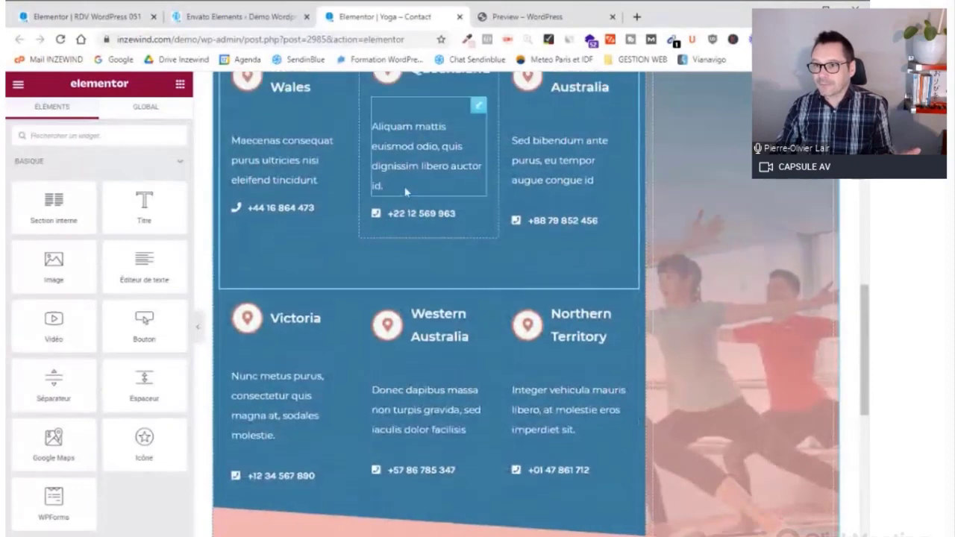
scroll(406, 195, "up", 2)
scroll(530, 209, "up", 3)
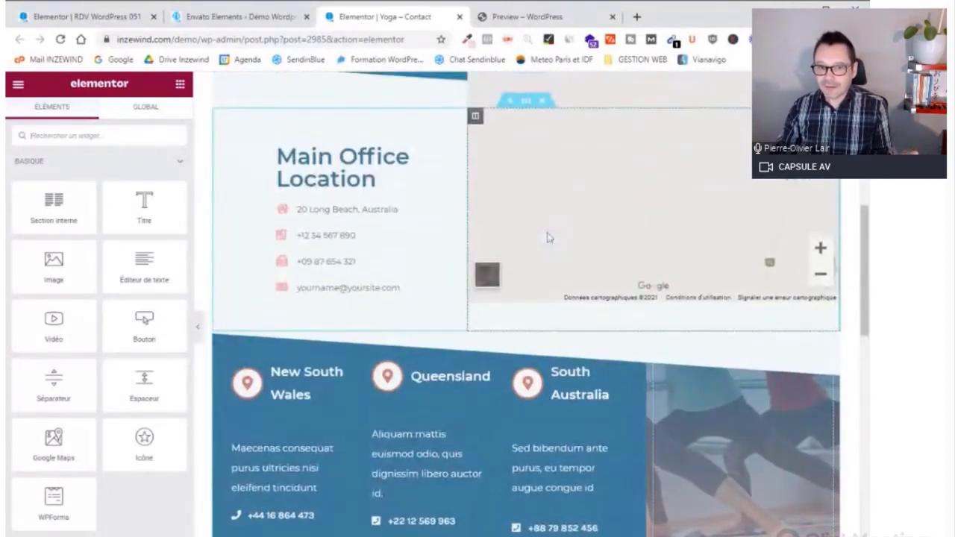
scroll(548, 237, "up", 2)
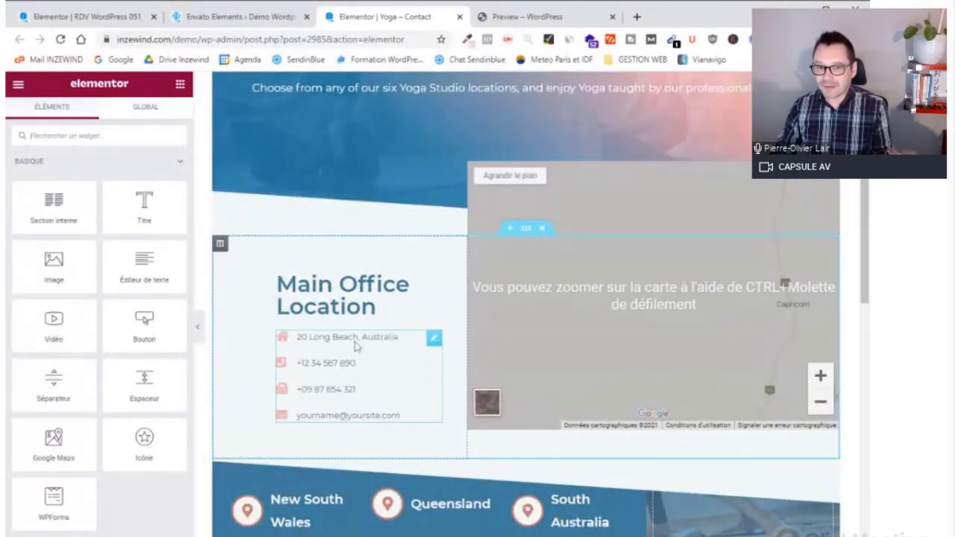
Replace the Get In Touch heading with "Restons en contact" and update the page
scroll(356, 346, "up", 4)
triple_click(477, 315)
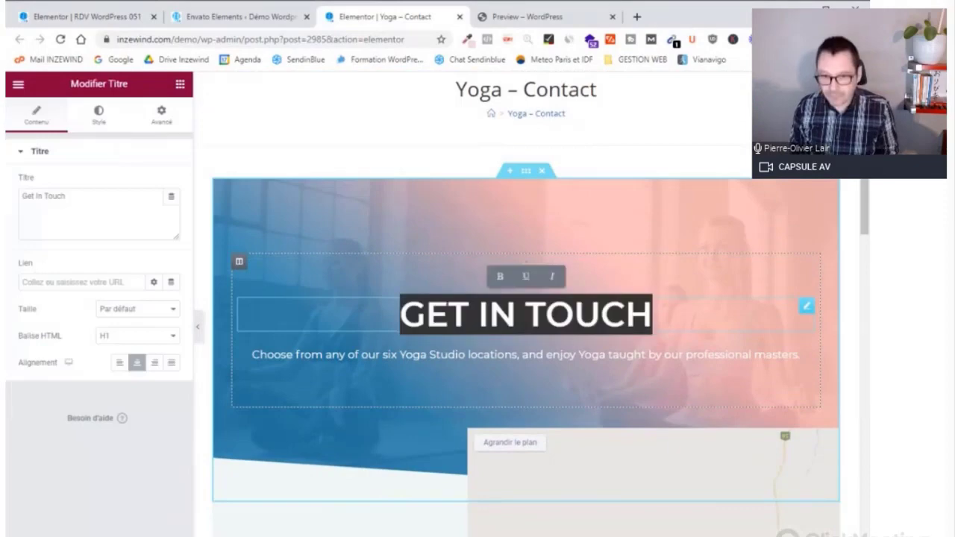
type("Restons")
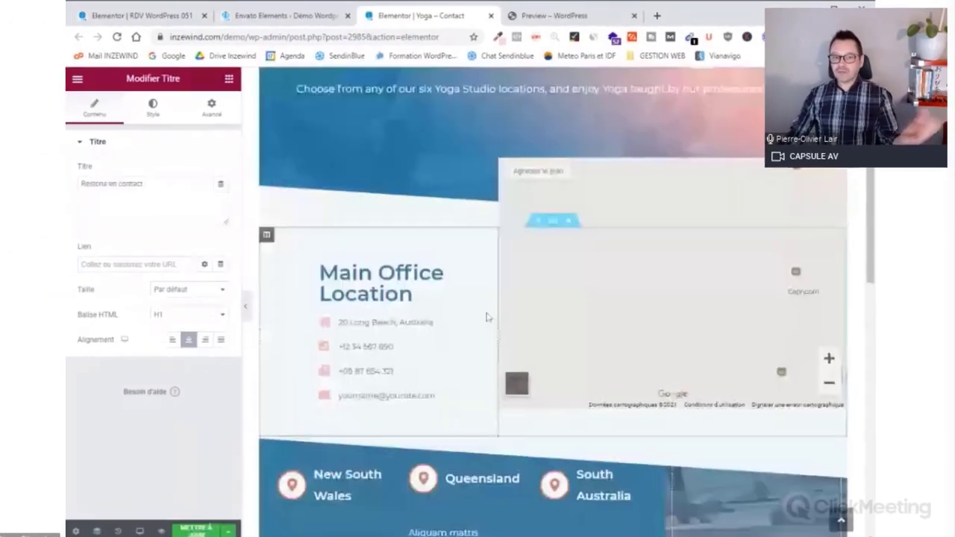
left_click(206, 526)
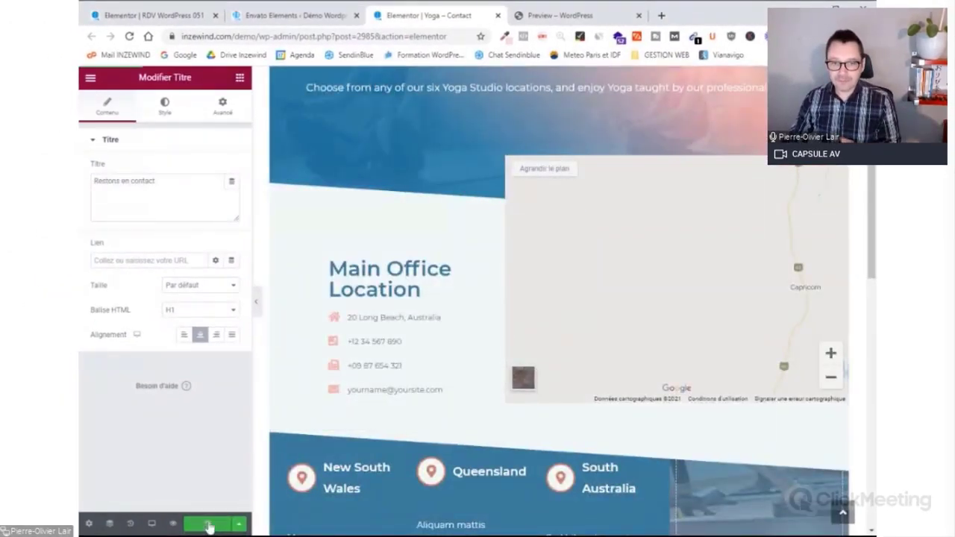